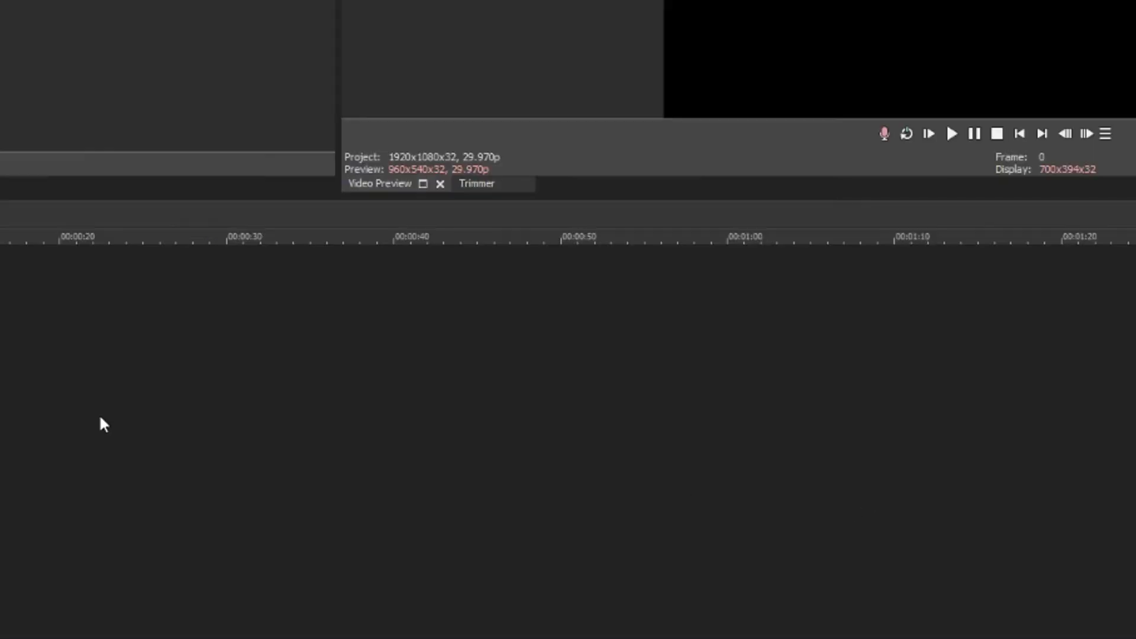
- Insert a video track and place a green VEGAS Solid Color event at the start of the timeline
{"action": "right_click", "coordinate": [346, 365]}
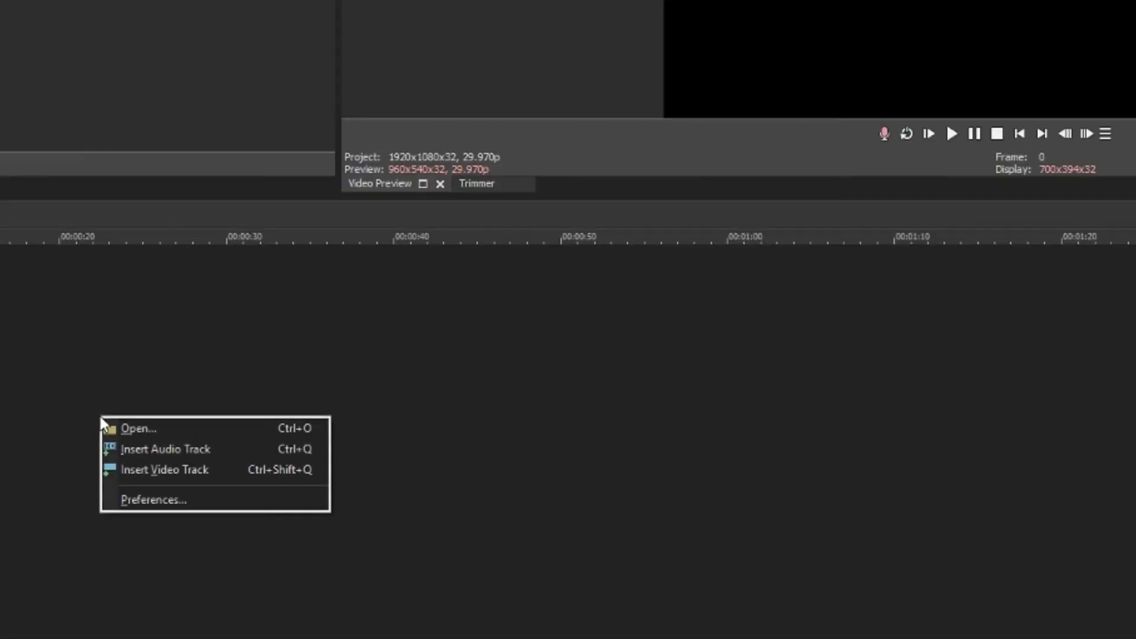
{"action": "left_click", "coordinate": [167, 470]}
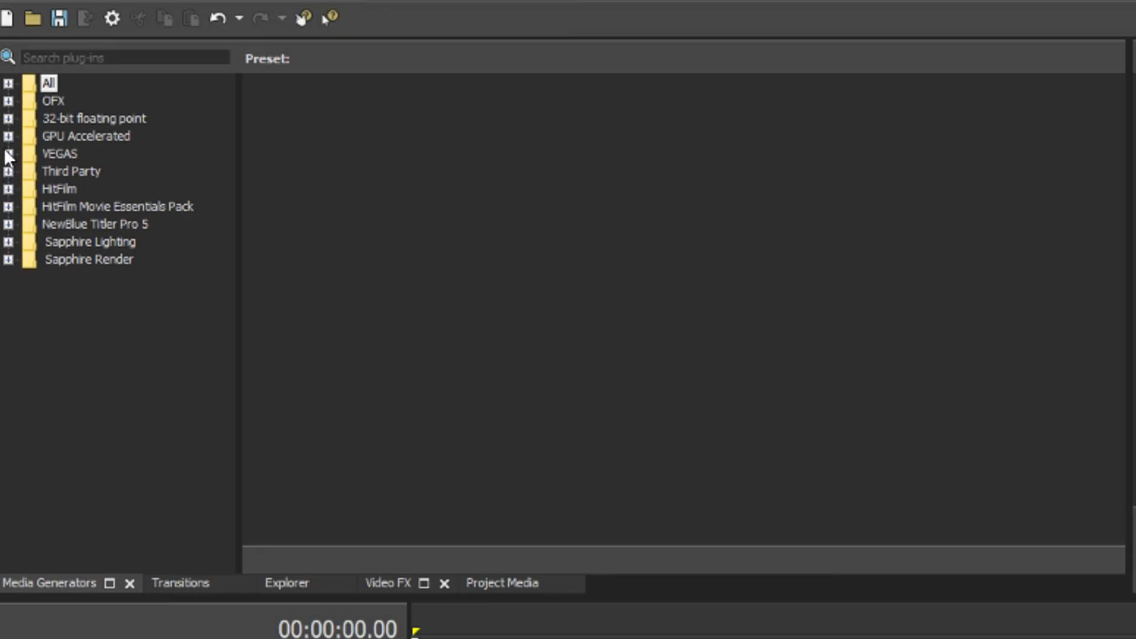
{"action": "left_click", "coordinate": [8, 154]}
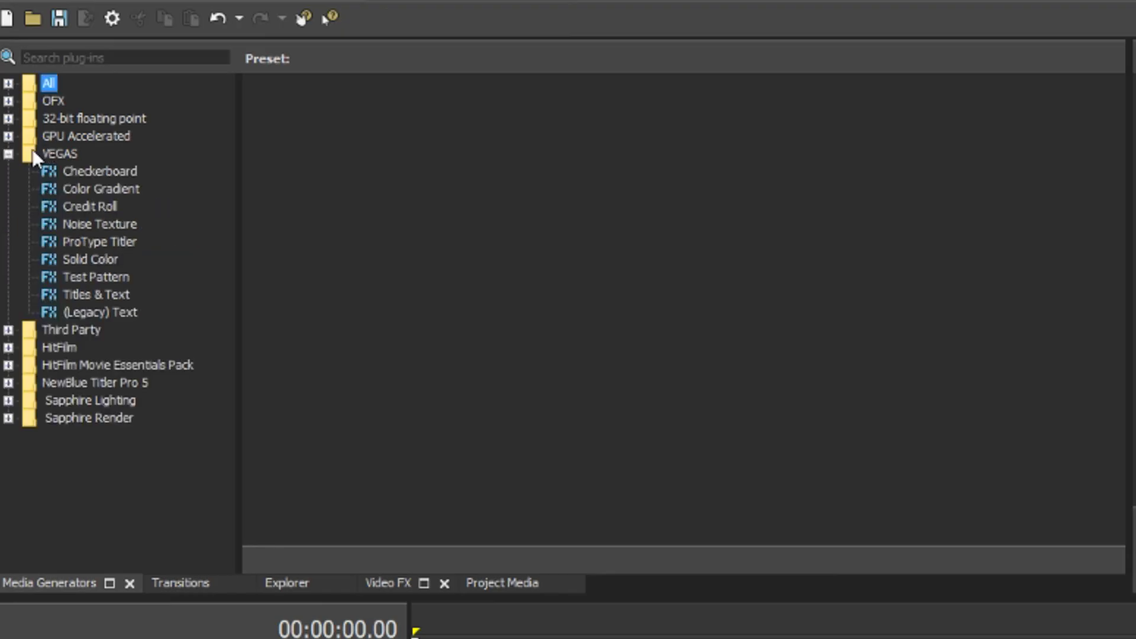
{"action": "left_click", "coordinate": [72, 261]}
{"action": "left_click_drag", "start_coordinate": [701, 171], "coordinate": [482, 638]}
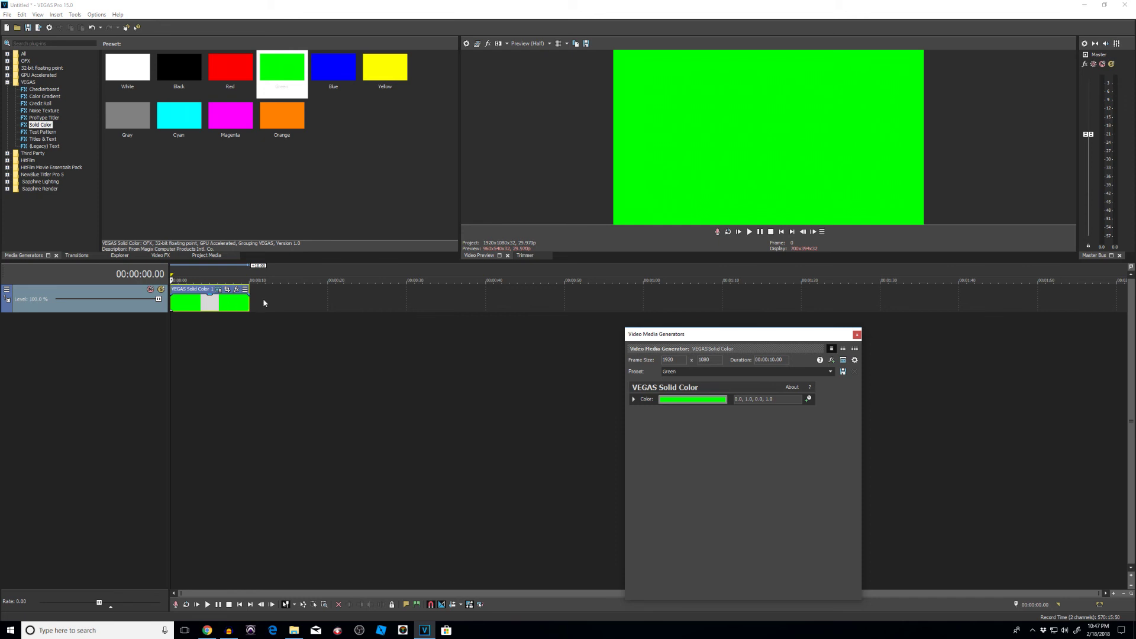
- Insert a second video track above the green one and add the LoKnows_Icon_01 image at its start
{"action": "right_click", "coordinate": [291, 301]}
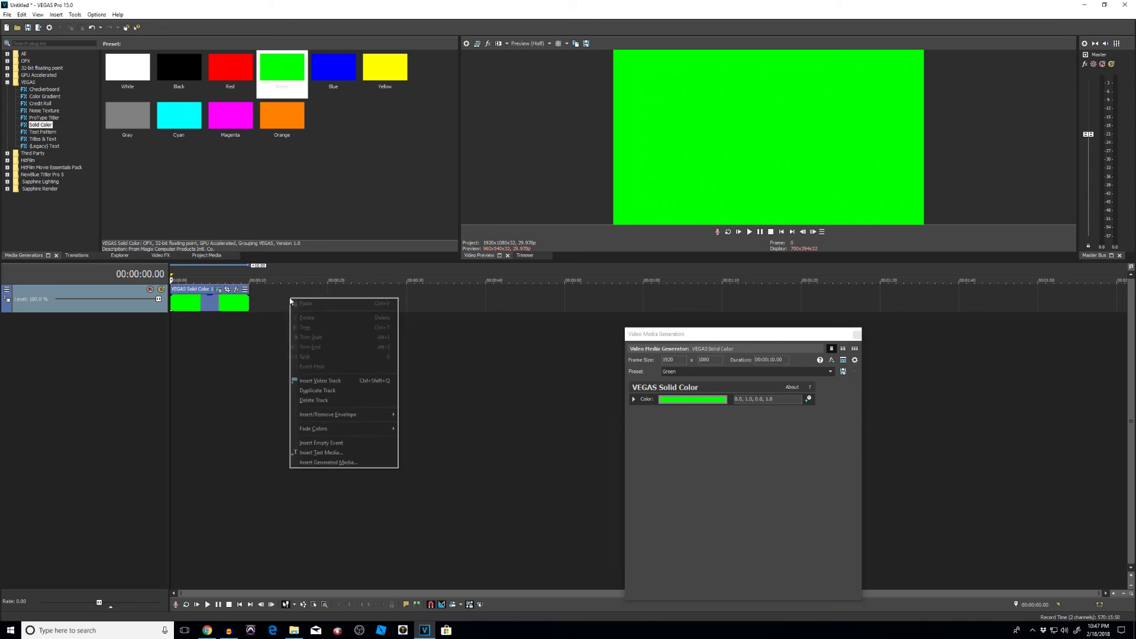
{"action": "left_click", "coordinate": [310, 383]}
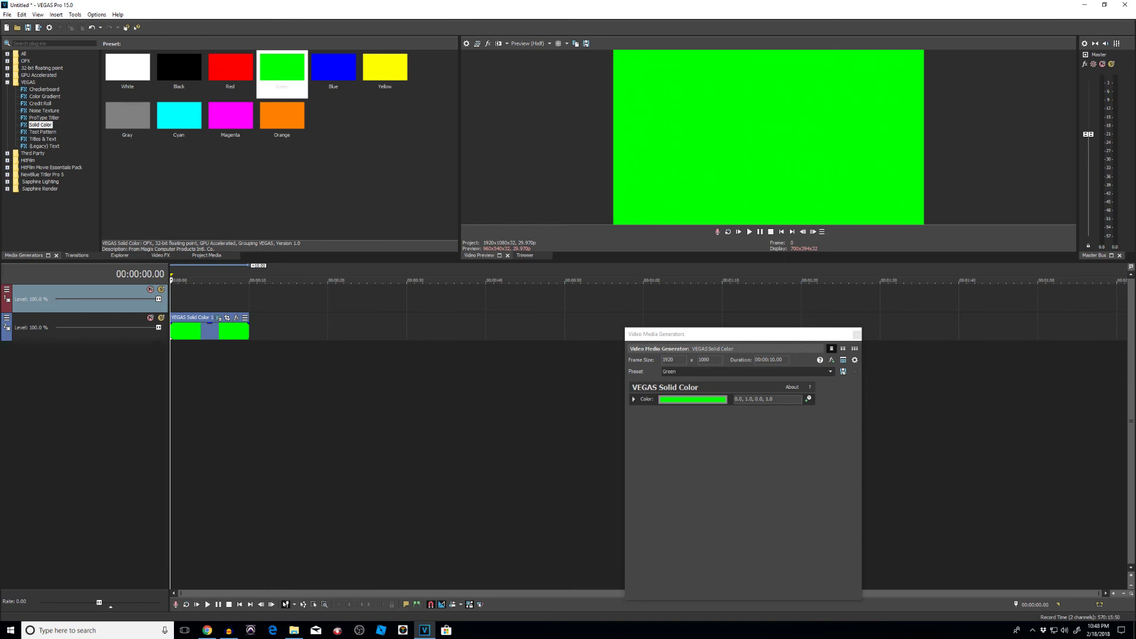
{"action": "left_click_drag", "start_coordinate": [310, 220], "coordinate": [190, 297]}
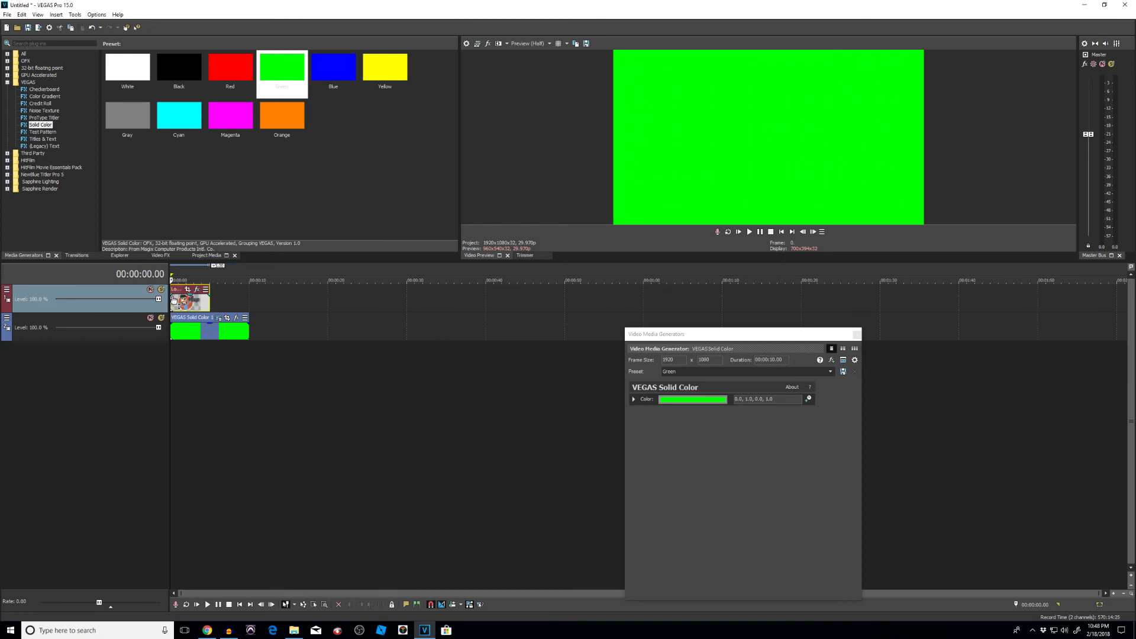
- Increase the icon track's height and extend both the icon and green events to about 26 seconds
{"action": "left_click_drag", "start_coordinate": [210, 303], "coordinate": [249, 303]}
{"action": "left_click_drag", "start_coordinate": [7, 312], "coordinate": [3, 374]}
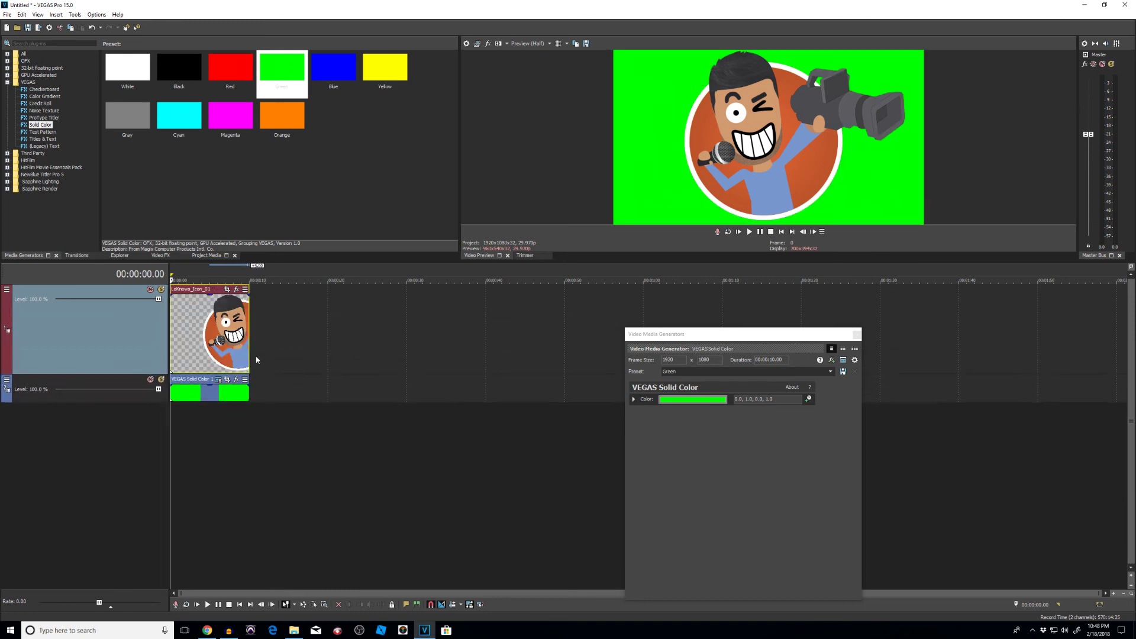
{"action": "left_click_drag", "start_coordinate": [249, 357], "coordinate": [379, 356]}
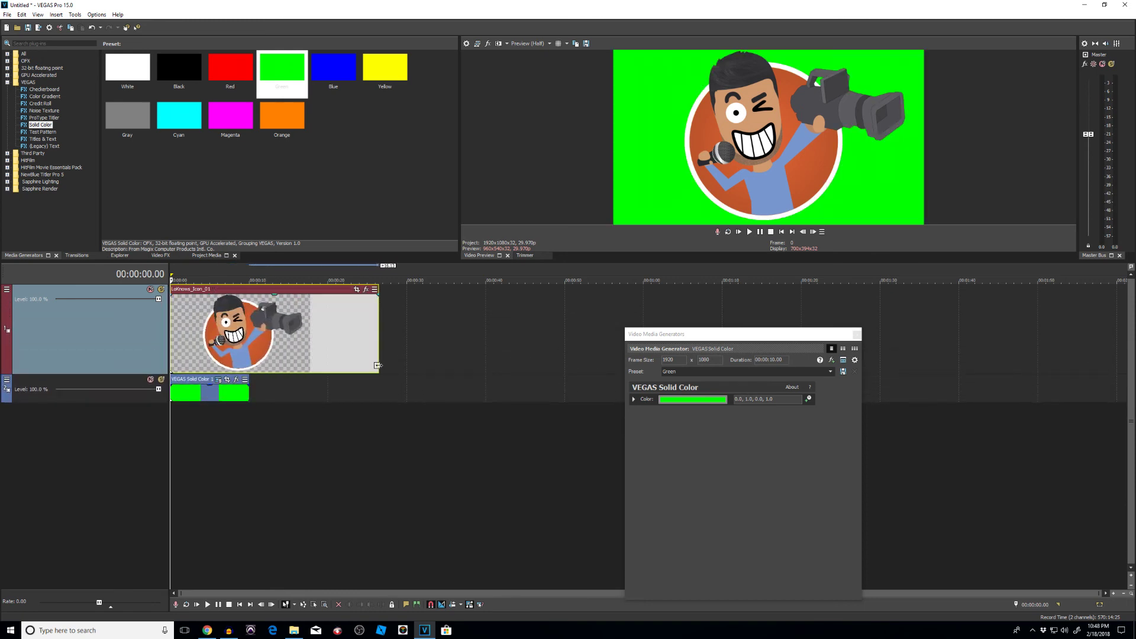
{"action": "left_click", "coordinate": [249, 391]}
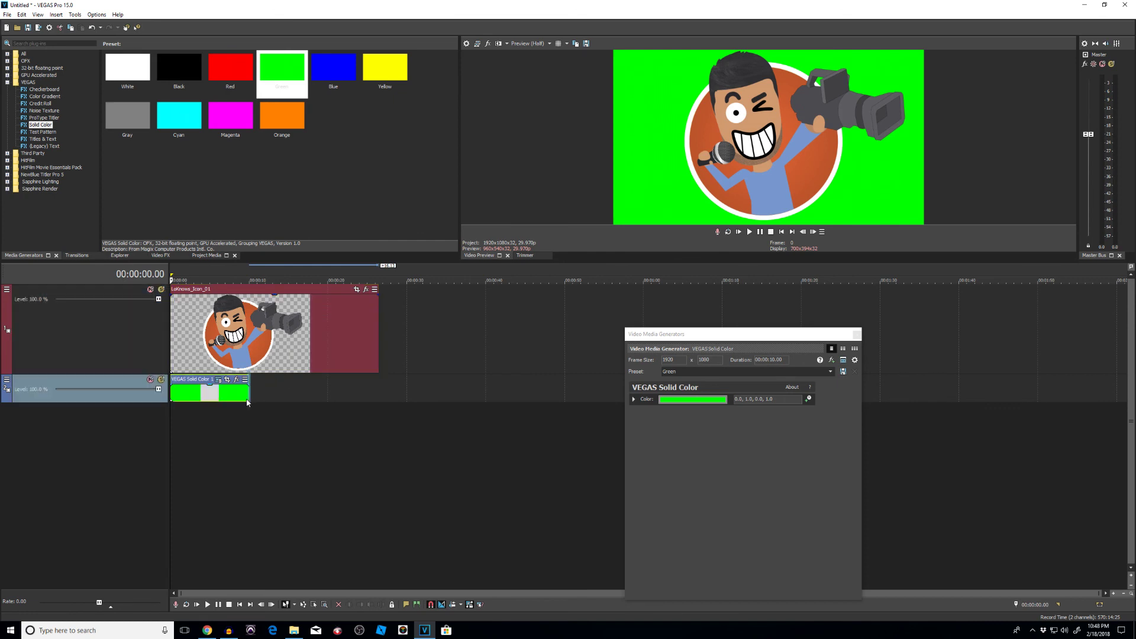
{"action": "left_click_drag", "start_coordinate": [249, 390], "coordinate": [378, 402]}
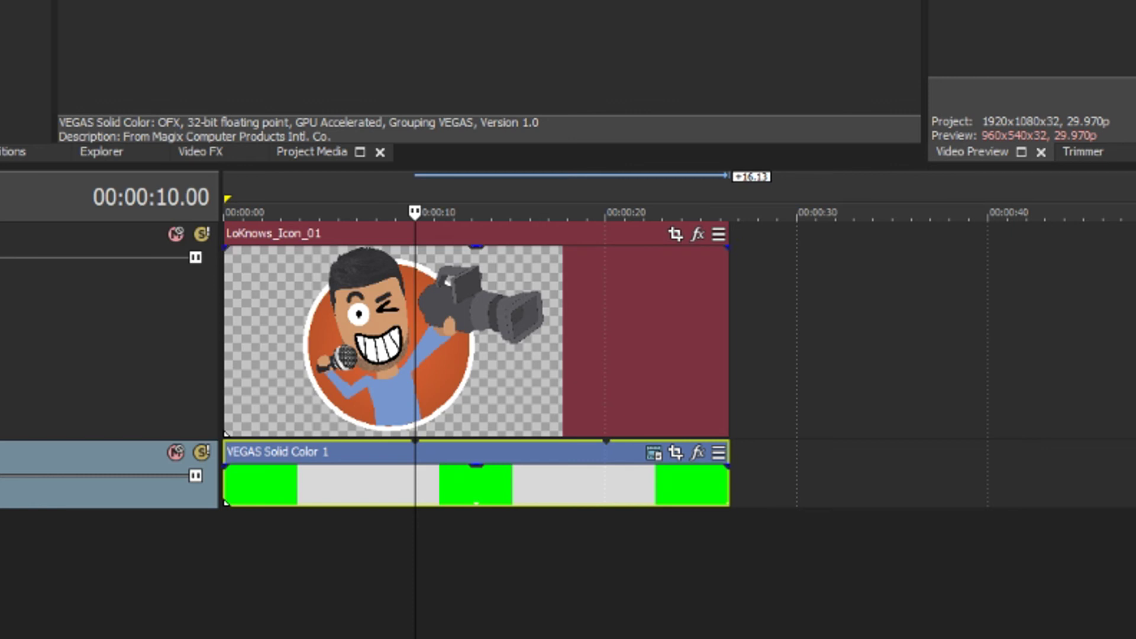
- Shrink the icon by enlarging its Pan/Crop frame to about 9,413 by 5,295
{"action": "left_click", "coordinate": [674, 234]}
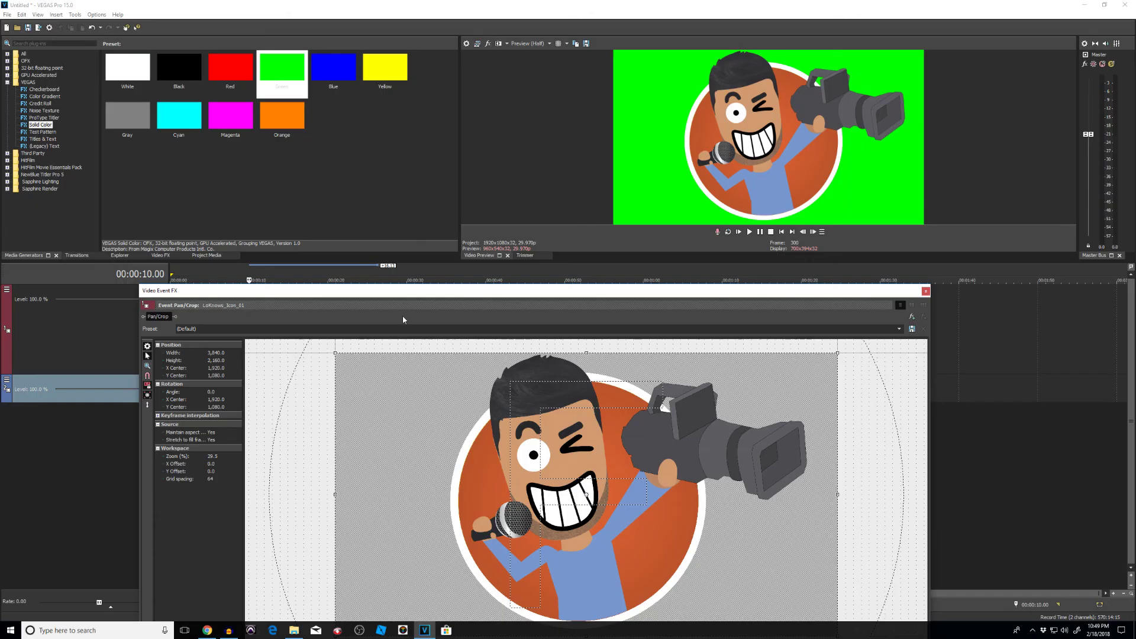
{"action": "left_click_drag", "start_coordinate": [597, 217], "coordinate": [526, 100]}
{"action": "left_click_drag", "start_coordinate": [362, 223], "coordinate": [338, 170]}
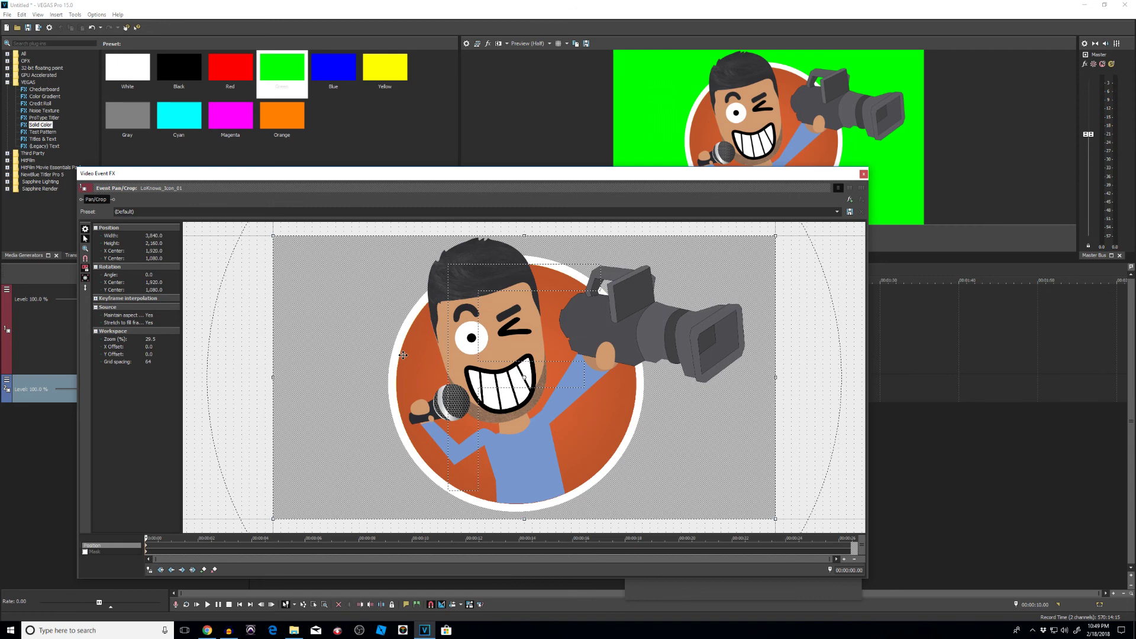
{"action": "scroll", "coordinate": [403, 355], "scroll_direction": "down", "scroll_amount": 8}
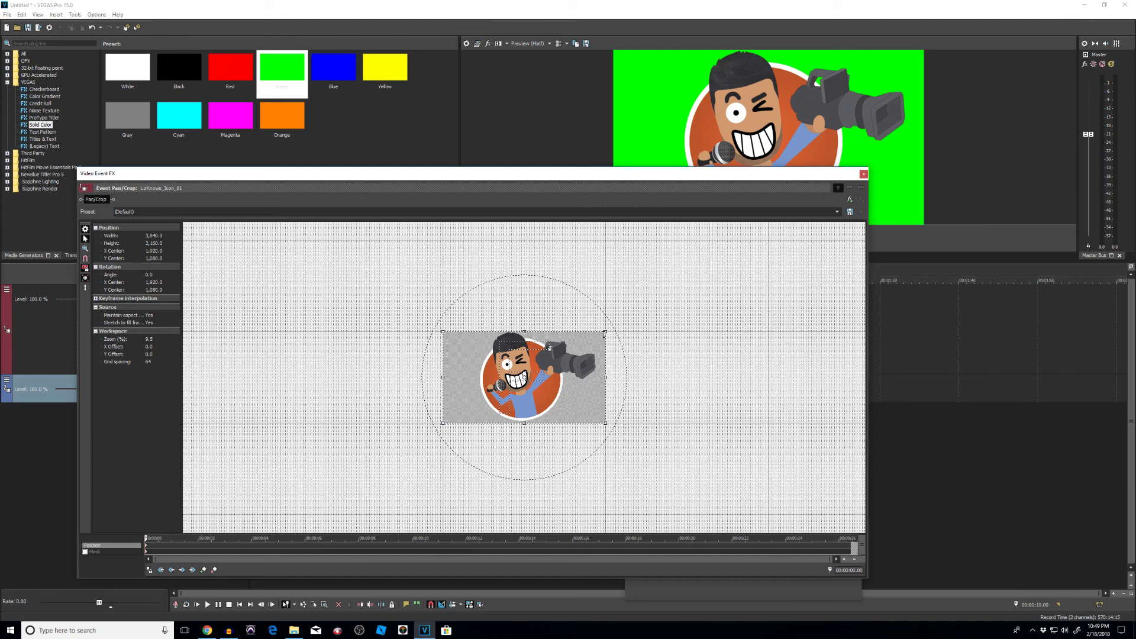
{"action": "left_click_drag", "start_coordinate": [605, 332], "coordinate": [720, 246]}
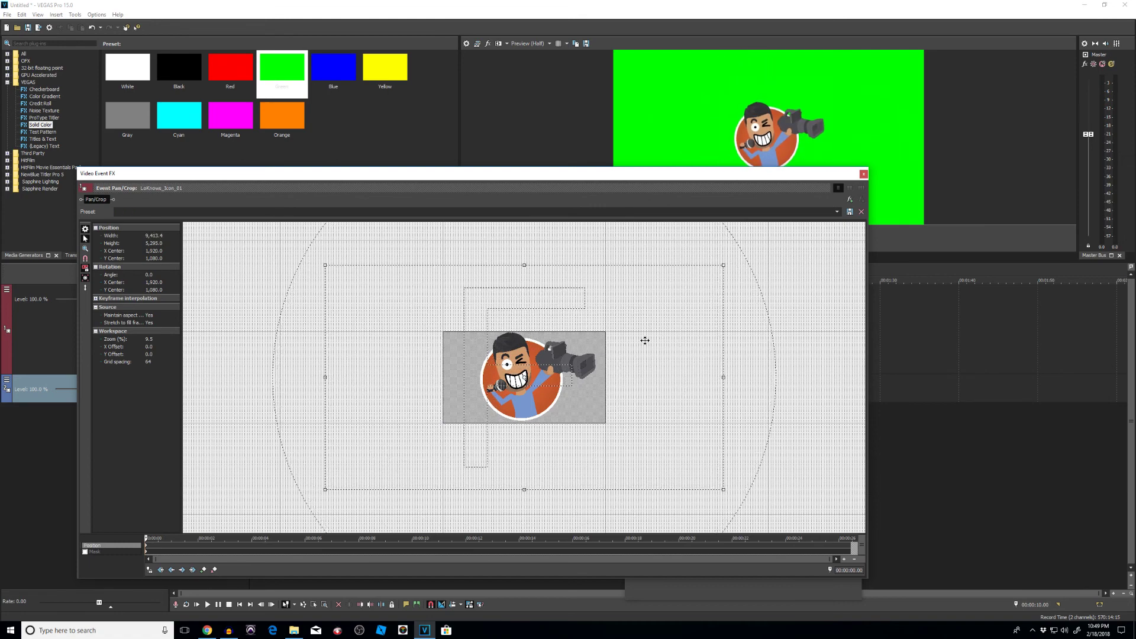
- Position the icon in the lower-left corner of the video by moving its Pan/Crop frame to about X 5,505, Y -495
{"action": "scroll", "coordinate": [644, 337], "scroll_direction": "down", "scroll_amount": 2}
{"action": "left_click_drag", "start_coordinate": [533, 391], "coordinate": [615, 355]}
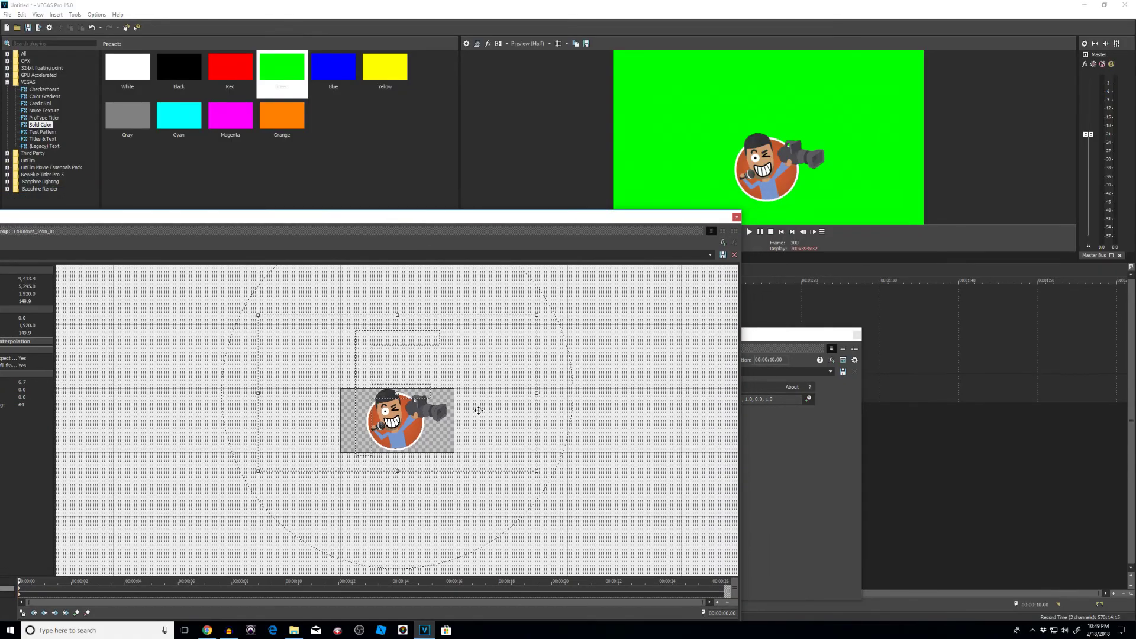
{"action": "left_click_drag", "start_coordinate": [481, 407], "coordinate": [503, 399]}
{"action": "left_click_drag", "start_coordinate": [513, 400], "coordinate": [584, 394]}
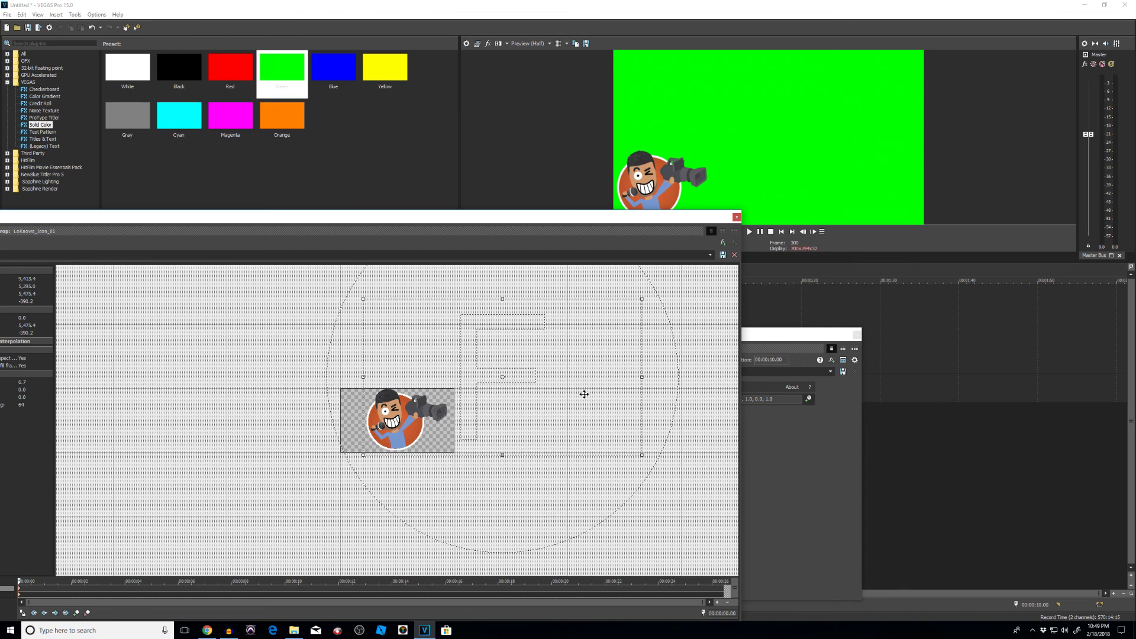
{"action": "left_click_drag", "start_coordinate": [631, 219], "coordinate": [592, 258]}
{"action": "left_click_drag", "start_coordinate": [488, 441], "coordinate": [490, 437]}
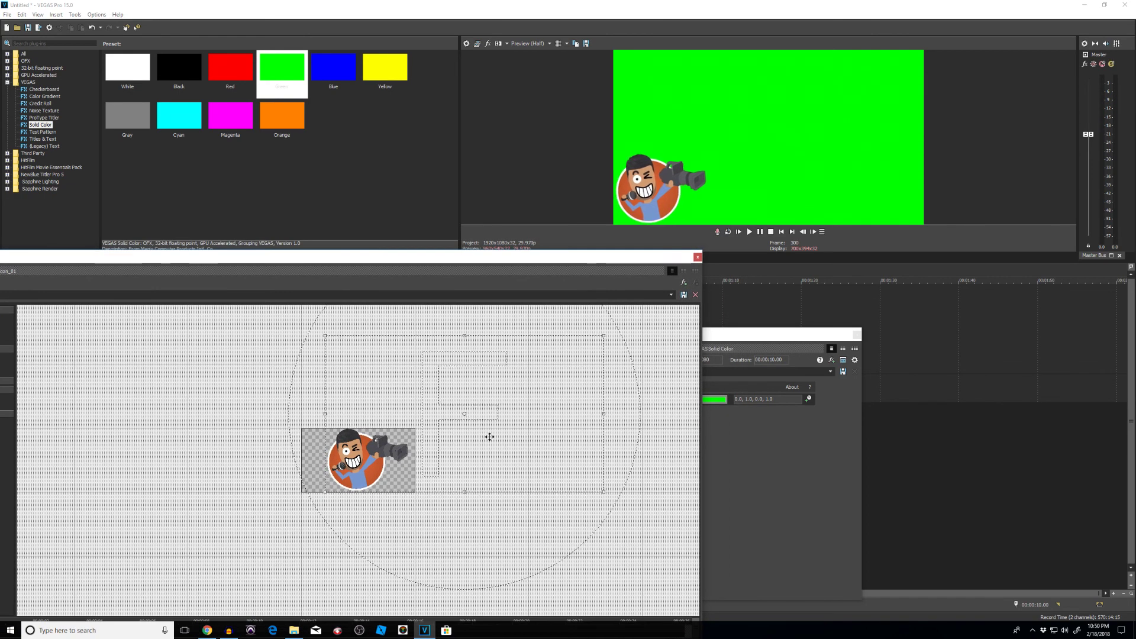
{"action": "left_click_drag", "start_coordinate": [495, 265], "coordinate": [726, 264]}
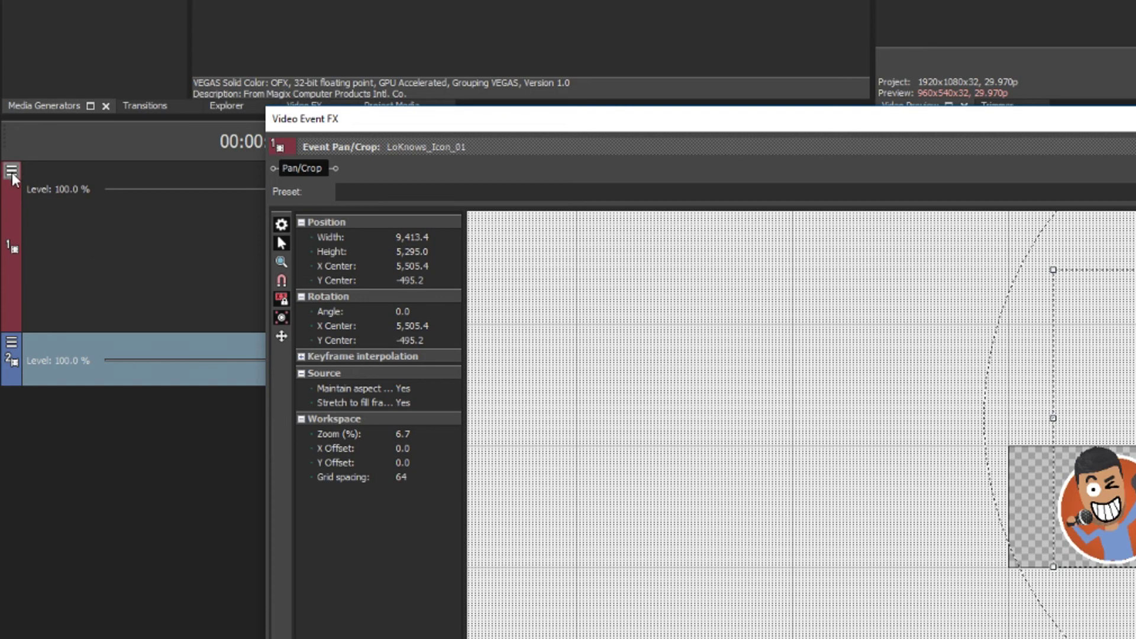
{"action": "left_click", "coordinate": [7, 289]}
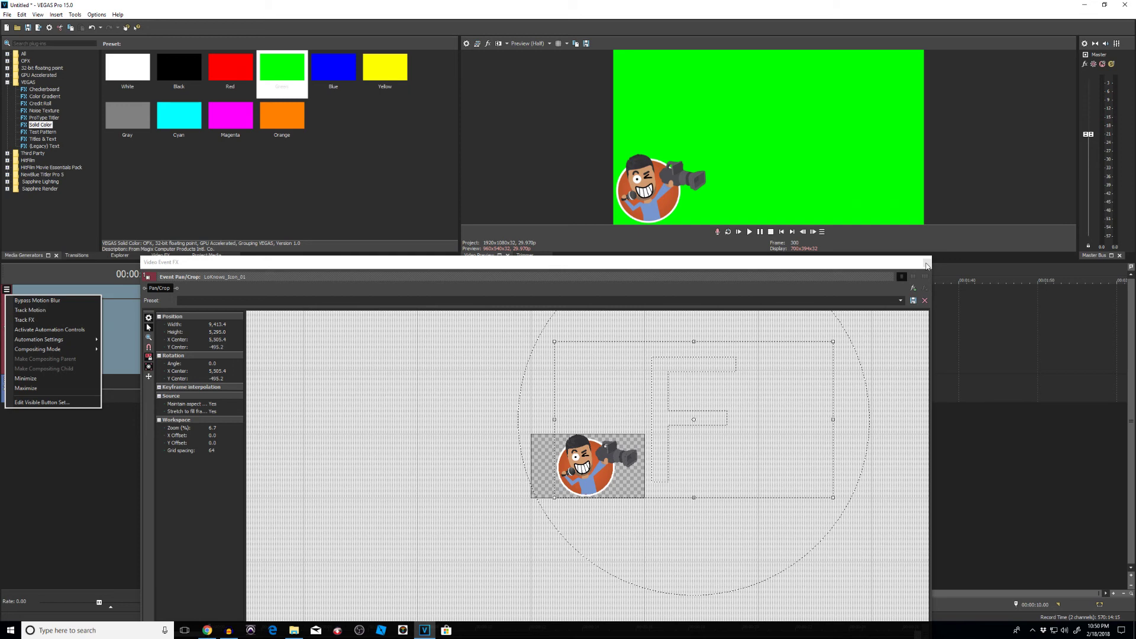
{"action": "left_click", "coordinate": [927, 264]}
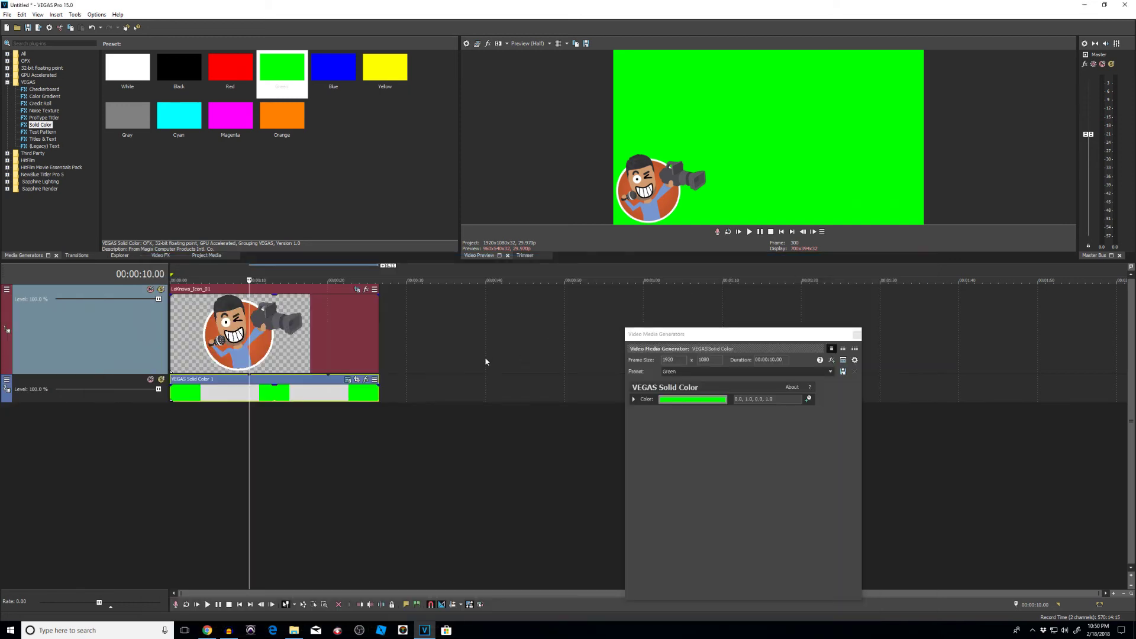
- Insert two empty video tracks above the icon track
{"action": "right_click", "coordinate": [470, 303]}
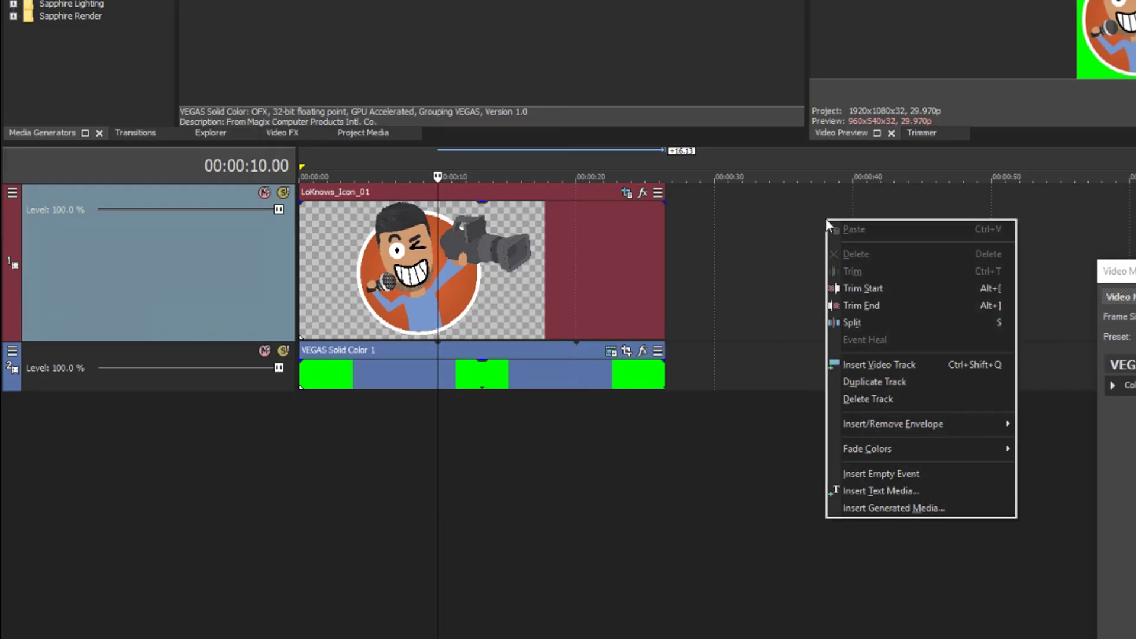
{"action": "left_click", "coordinate": [867, 363]}
{"action": "right_click", "coordinate": [843, 301]}
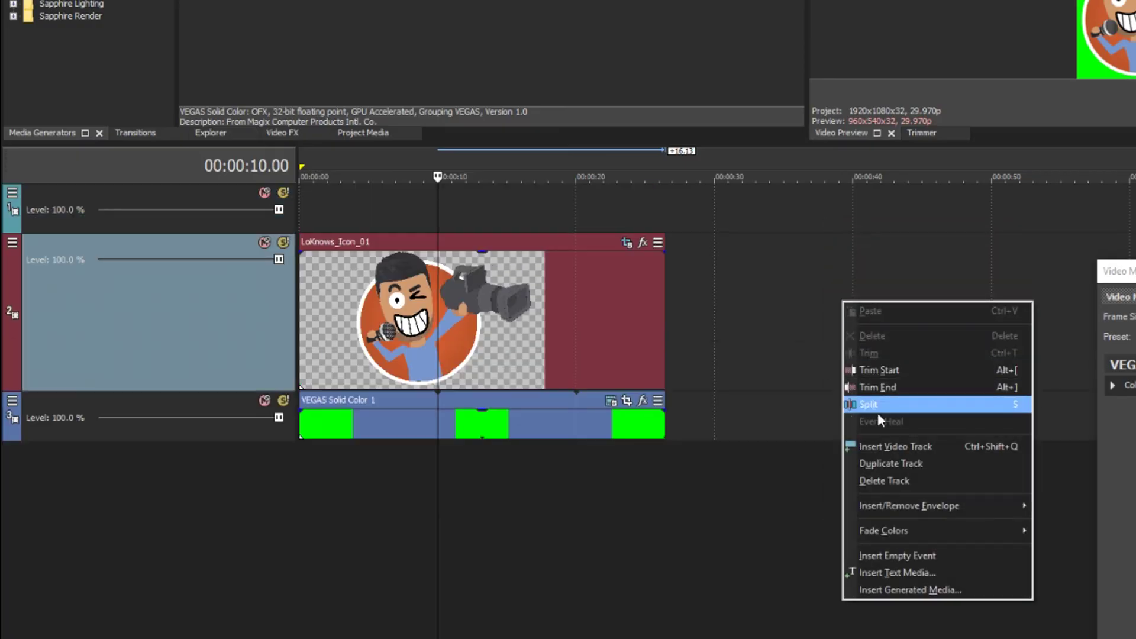
{"action": "left_click", "coordinate": [881, 448]}
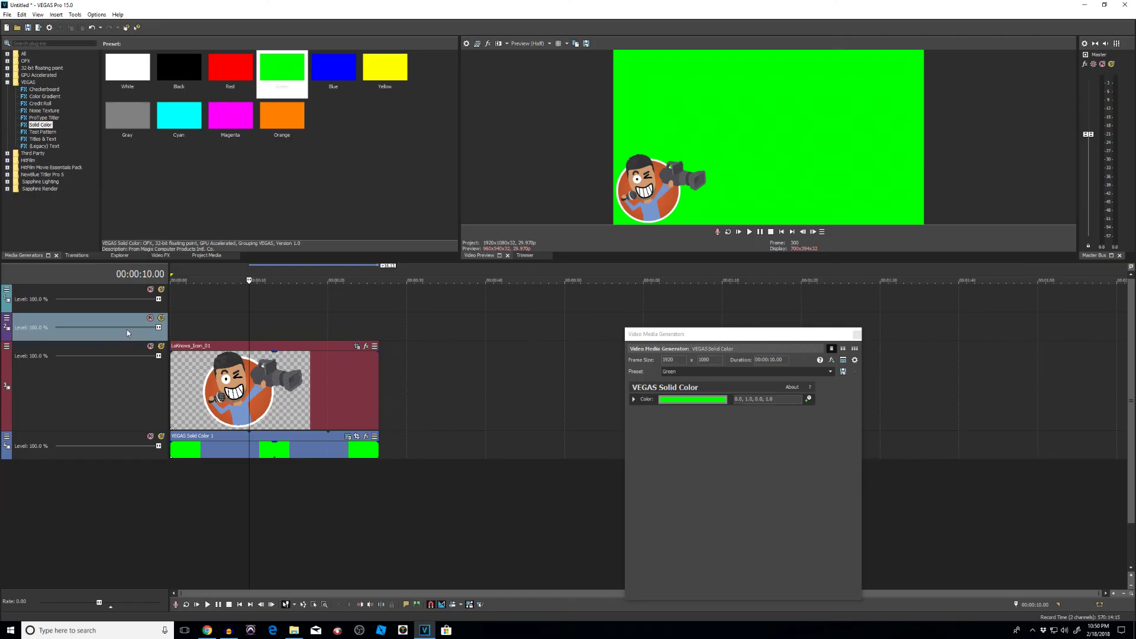
- Place a white Solid Color event at the start of the second track
{"action": "left_click", "coordinate": [125, 88]}
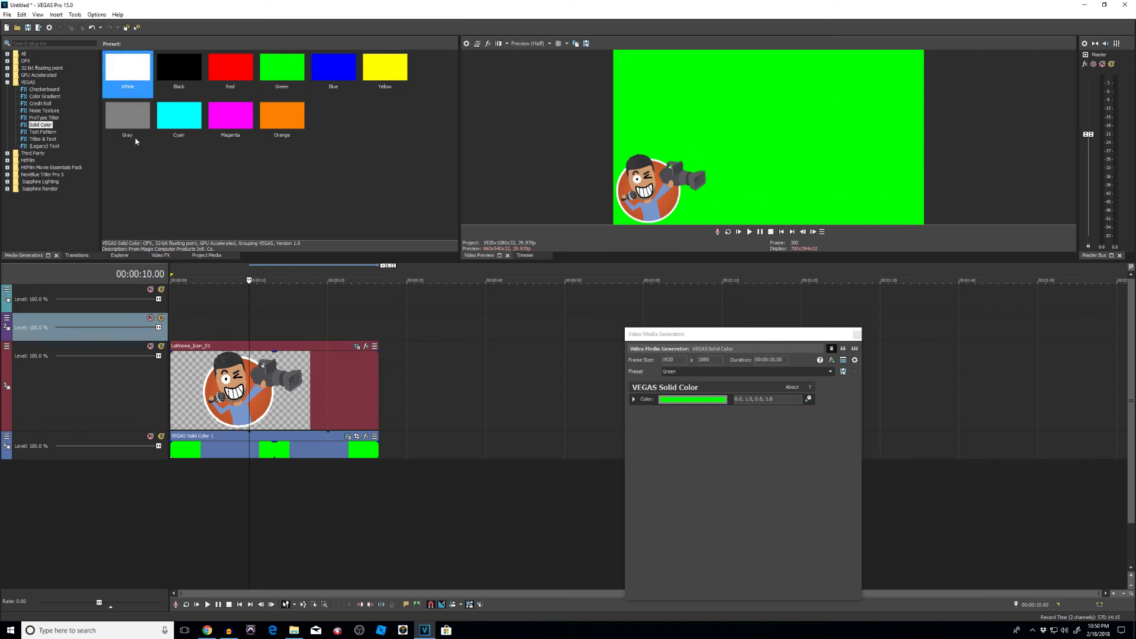
{"action": "left_click_drag", "start_coordinate": [126, 78], "coordinate": [173, 327]}
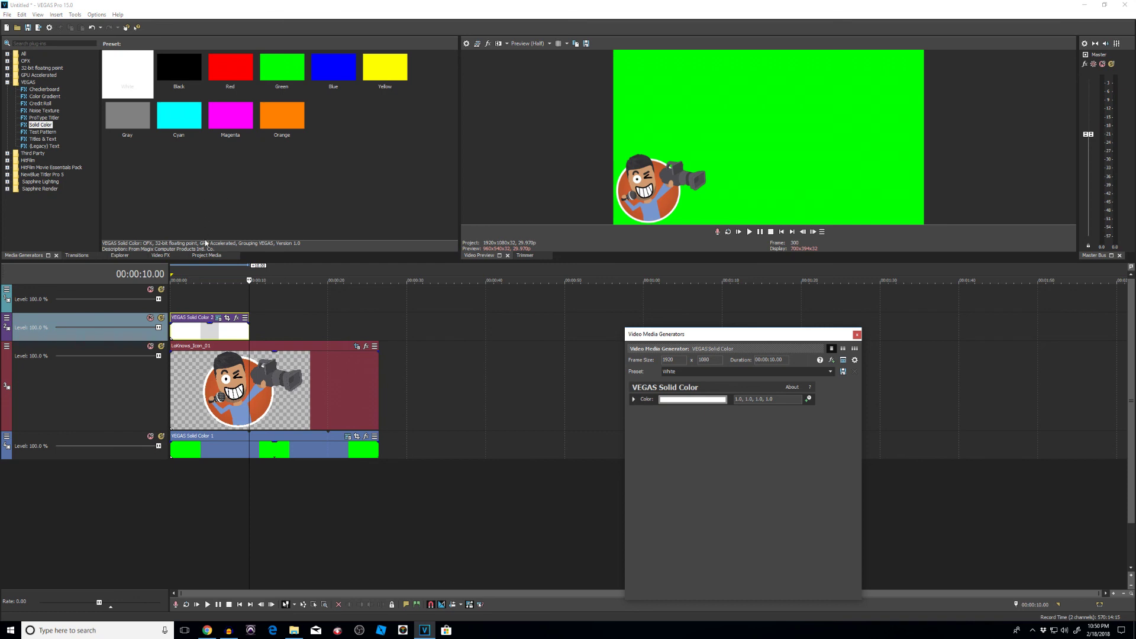
{"action": "left_click", "coordinate": [241, 76]}
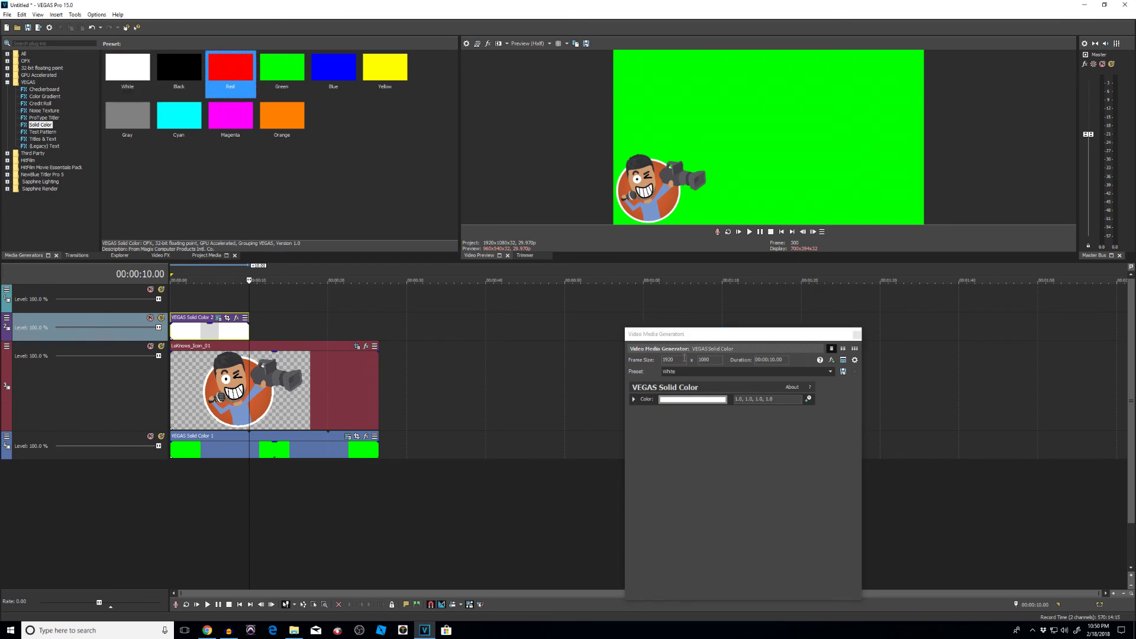
- Extend the white event to the icon event's end and move the icon track to the top of the track stack
{"action": "left_click_drag", "start_coordinate": [247, 329], "coordinate": [370, 337]}
{"action": "left_click", "coordinate": [322, 333]}
{"action": "left_click", "coordinate": [230, 329]}
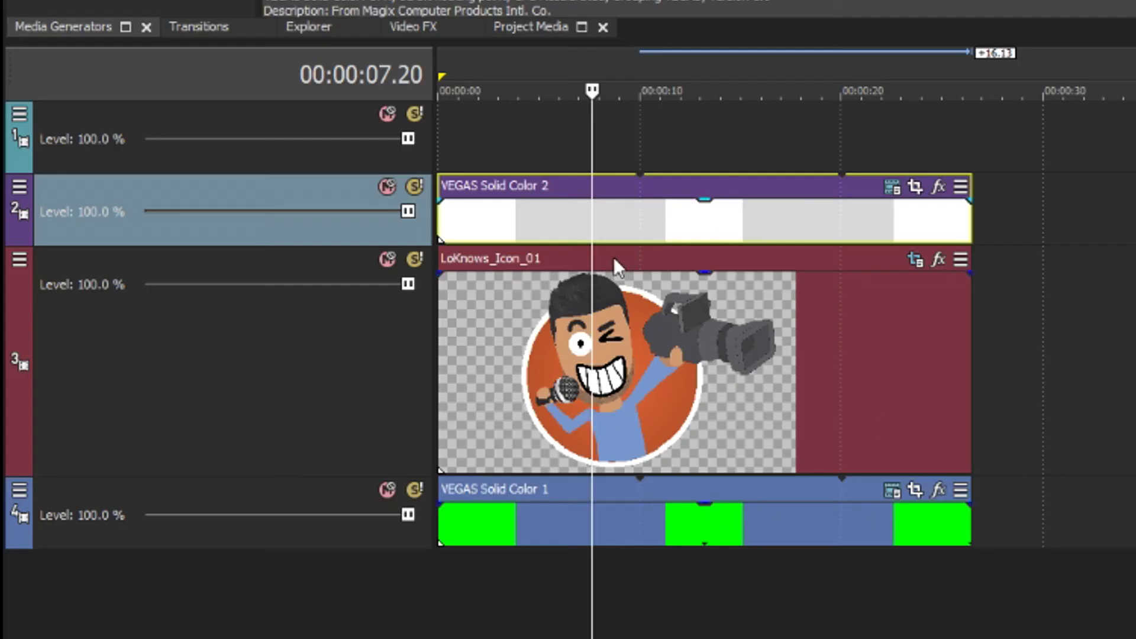
{"action": "left_click_drag", "start_coordinate": [299, 260], "coordinate": [323, 113]}
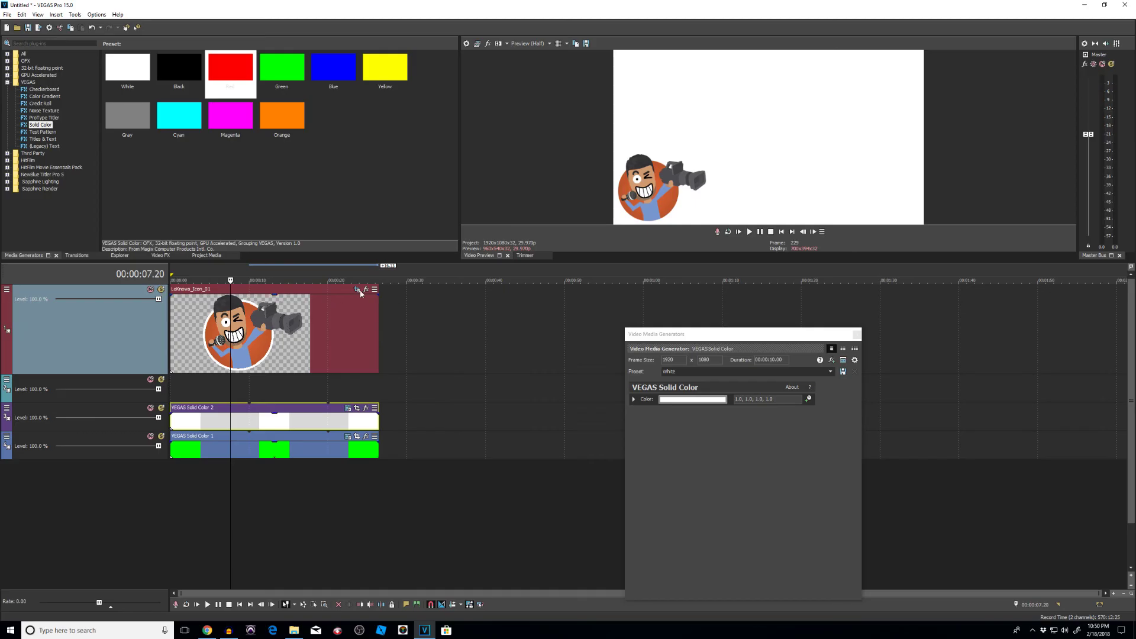
- Enable masking in the white event's Pan/Crop and draw a wide horizontal rectangular mask just below the frame's middle, starting near its left edge
{"action": "left_click", "coordinate": [357, 410]}
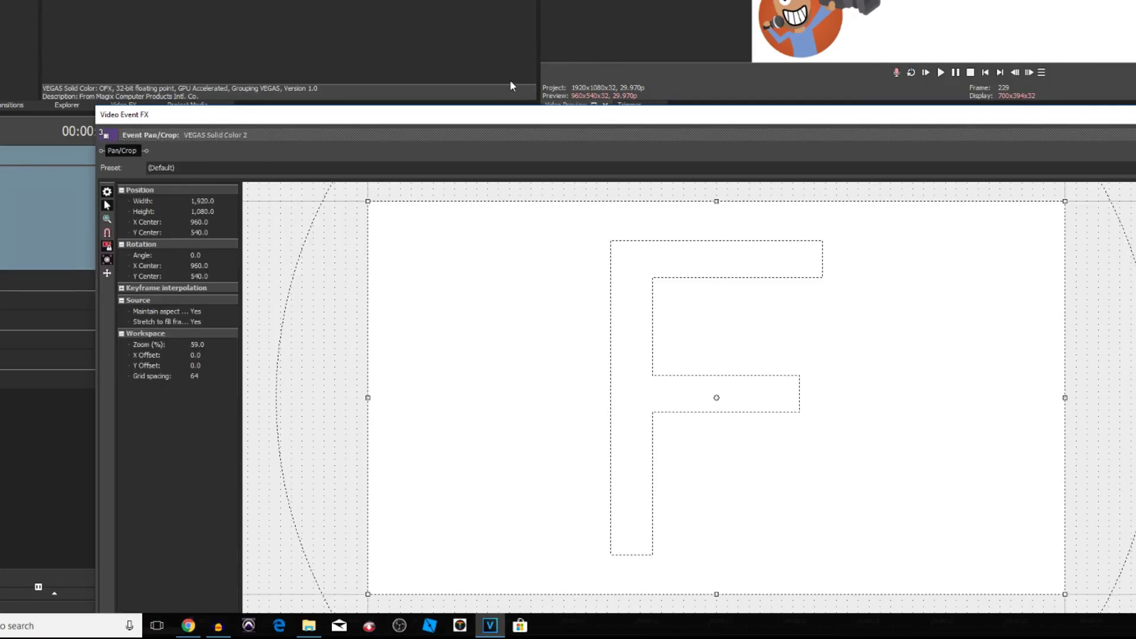
{"action": "left_click_drag", "start_coordinate": [478, 114], "coordinate": [397, 43]}
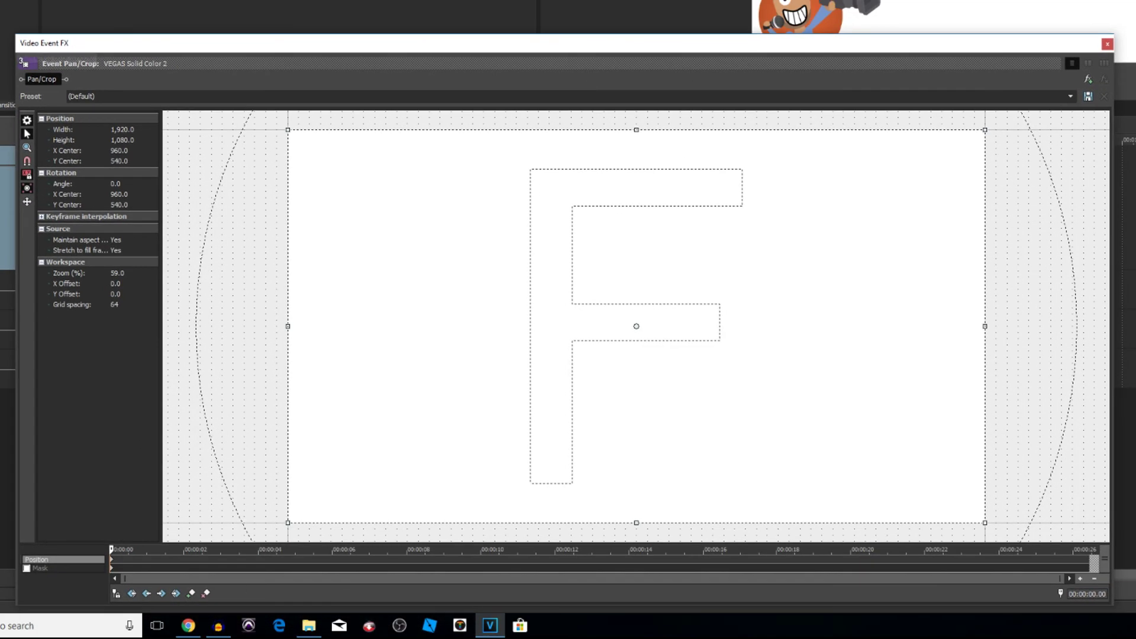
{"action": "left_click", "coordinate": [26, 568]}
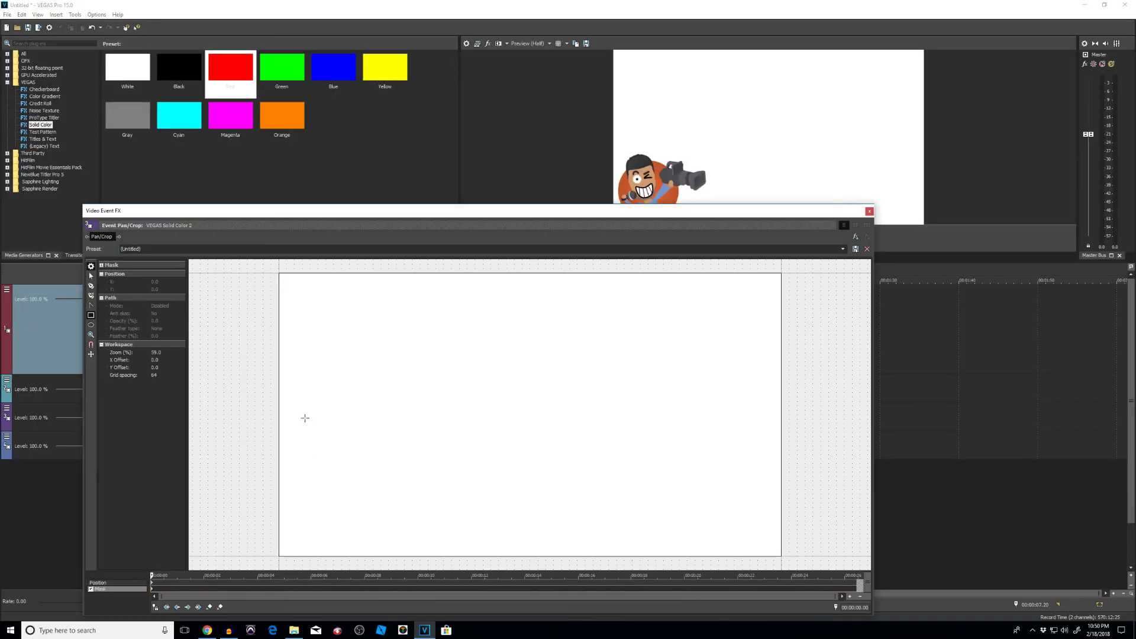
{"action": "left_click_drag", "start_coordinate": [306, 404], "coordinate": [654, 471]}
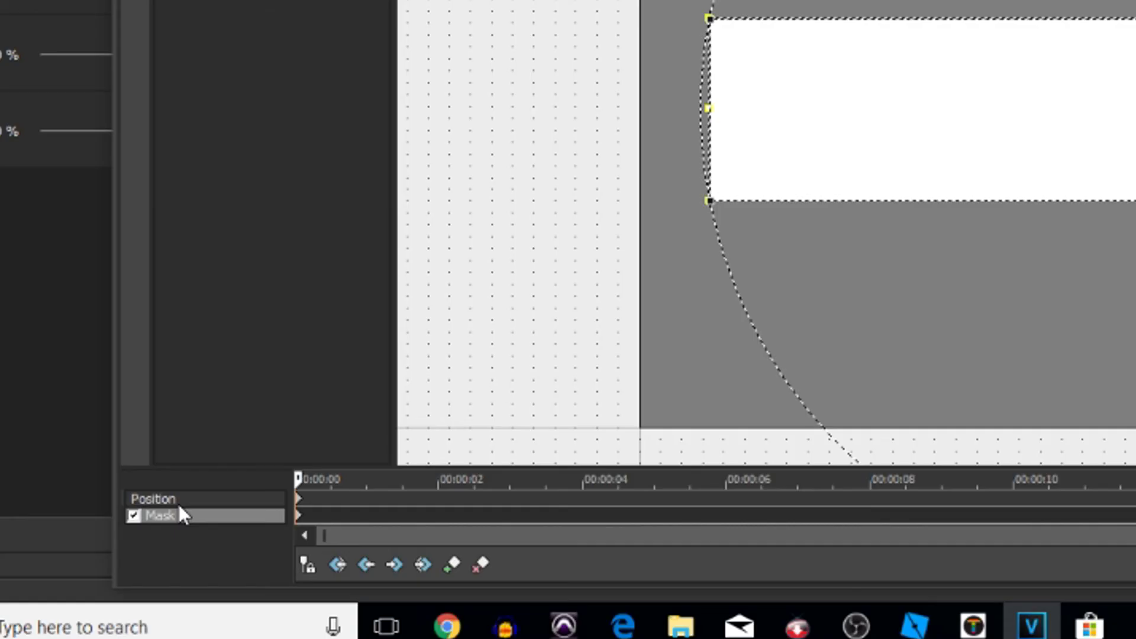
- Reposition the white bar in its Pan/Crop to the frame's lower part, with the centre at about X 886.7, Y 283.3
{"action": "left_click", "coordinate": [177, 501]}
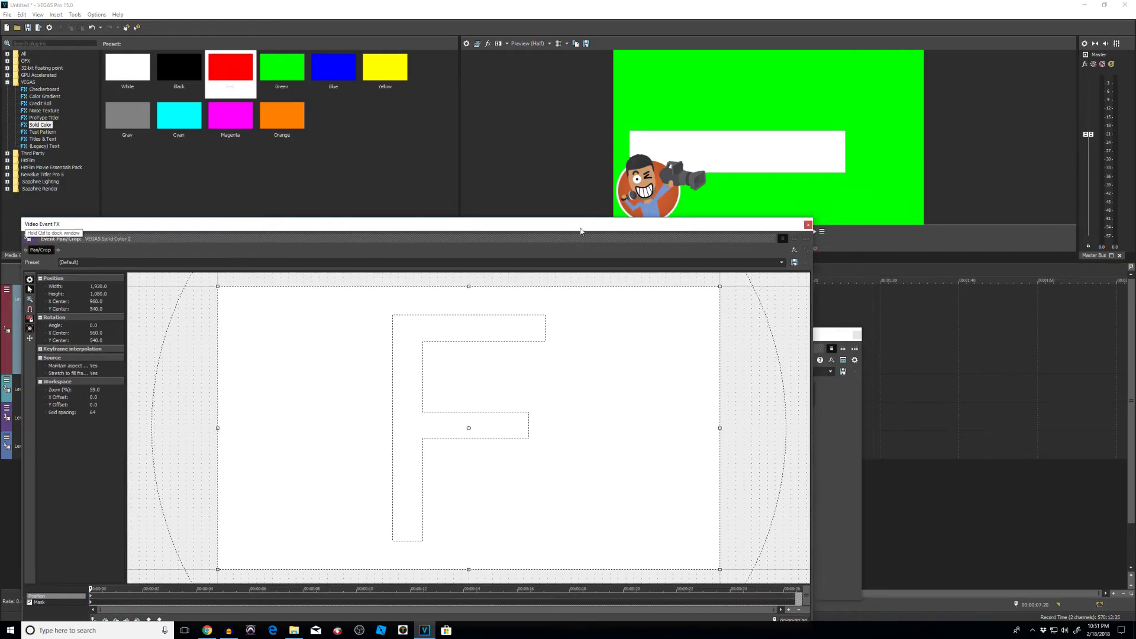
{"action": "left_click_drag", "start_coordinate": [580, 231], "coordinate": [518, 264]}
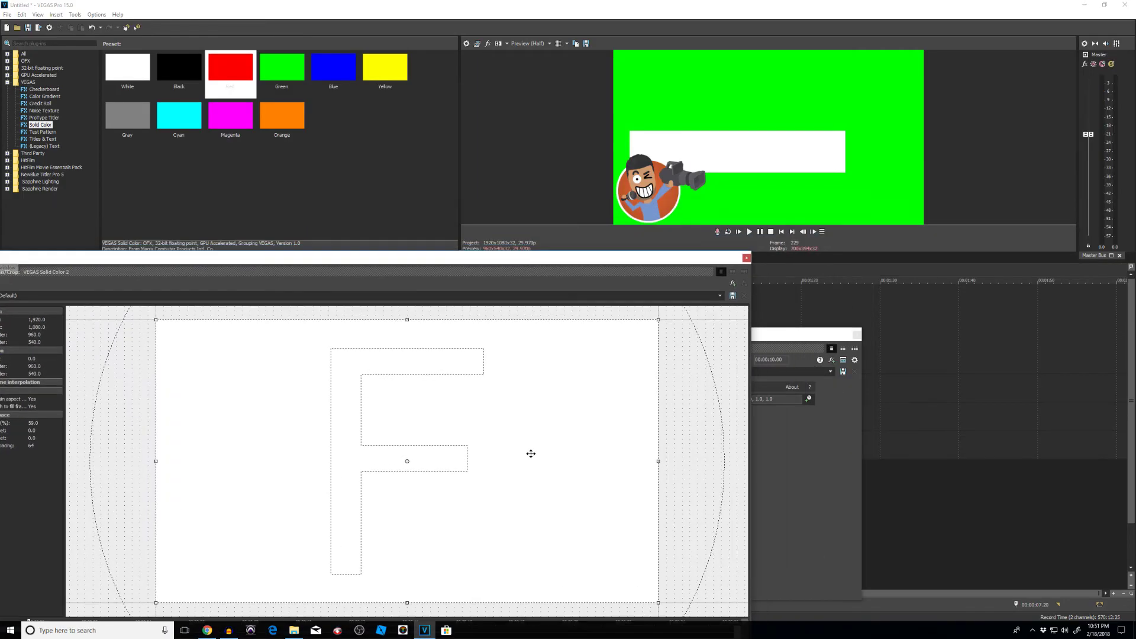
{"action": "scroll", "coordinate": [530, 454], "scroll_direction": "down", "scroll_amount": 10}
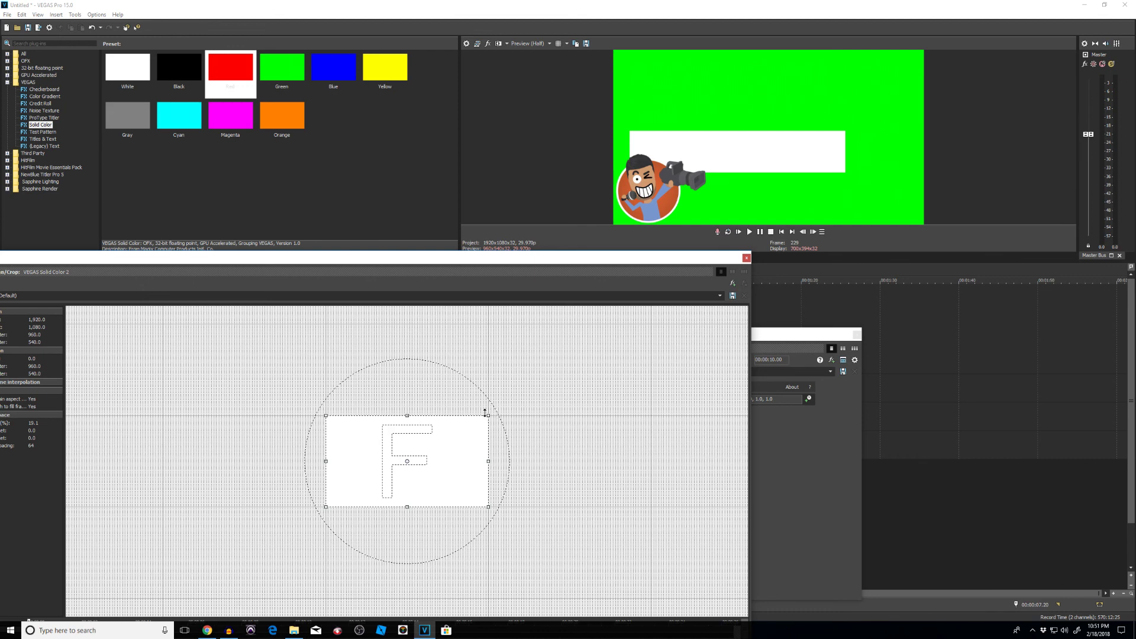
{"action": "left_click_drag", "start_coordinate": [494, 411], "coordinate": [456, 415]}
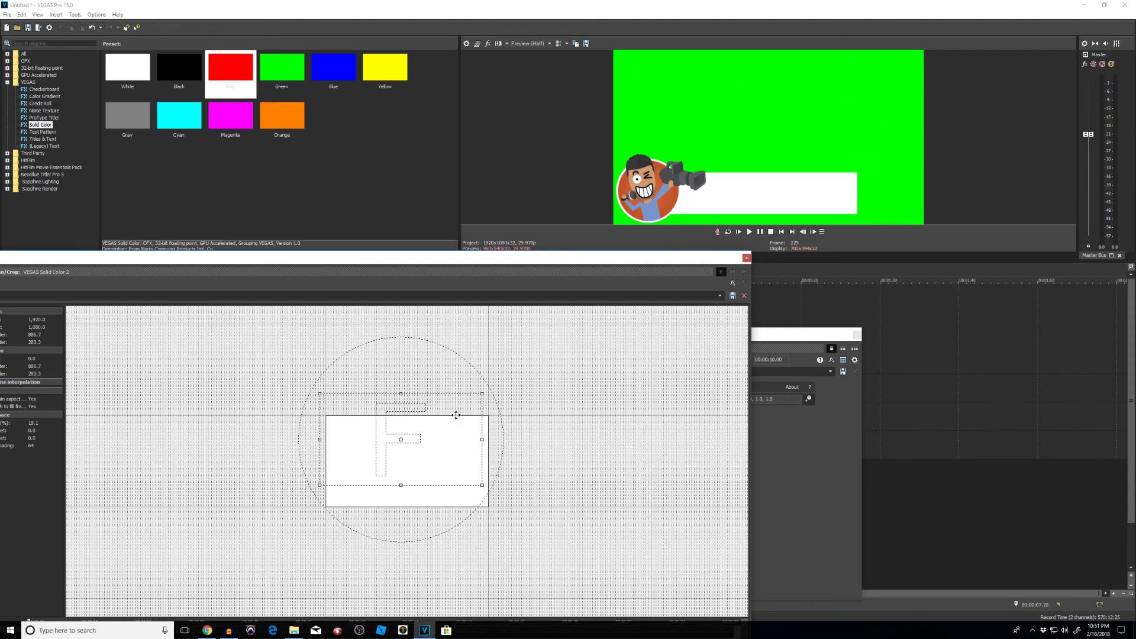
{"action": "left_click_drag", "start_coordinate": [602, 259], "coordinate": [764, 309]}
{"action": "left_click", "coordinate": [906, 309]}
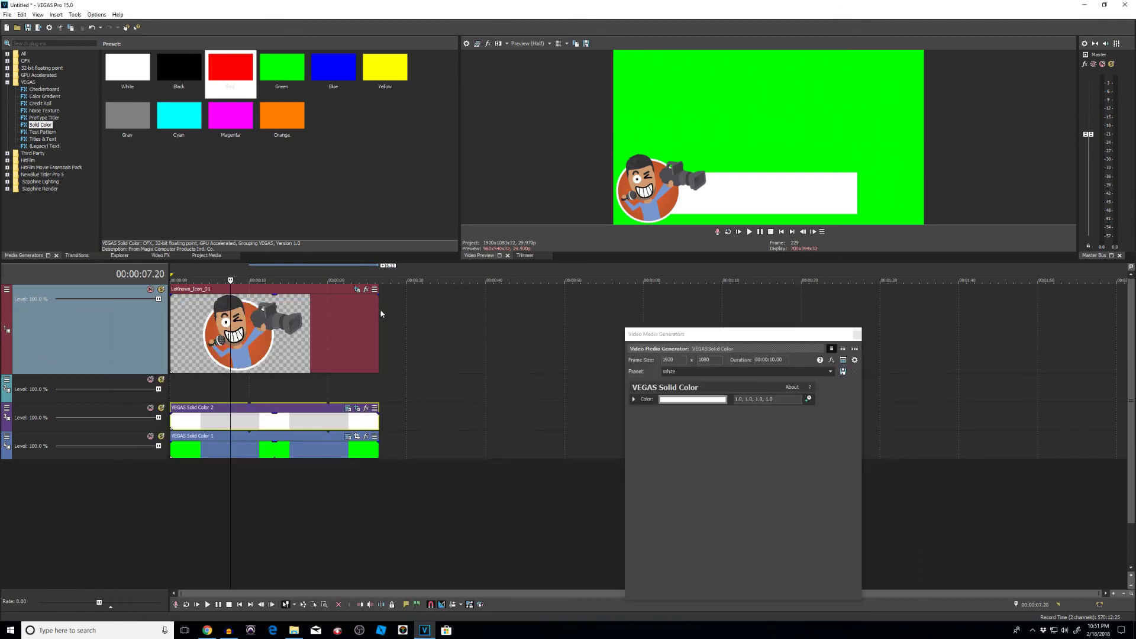
- Shrink the icon slightly in its Pan/Crop and place it in the frame's lower-left corner, overlapping the white bar's left end
{"action": "left_click", "coordinate": [357, 289]}
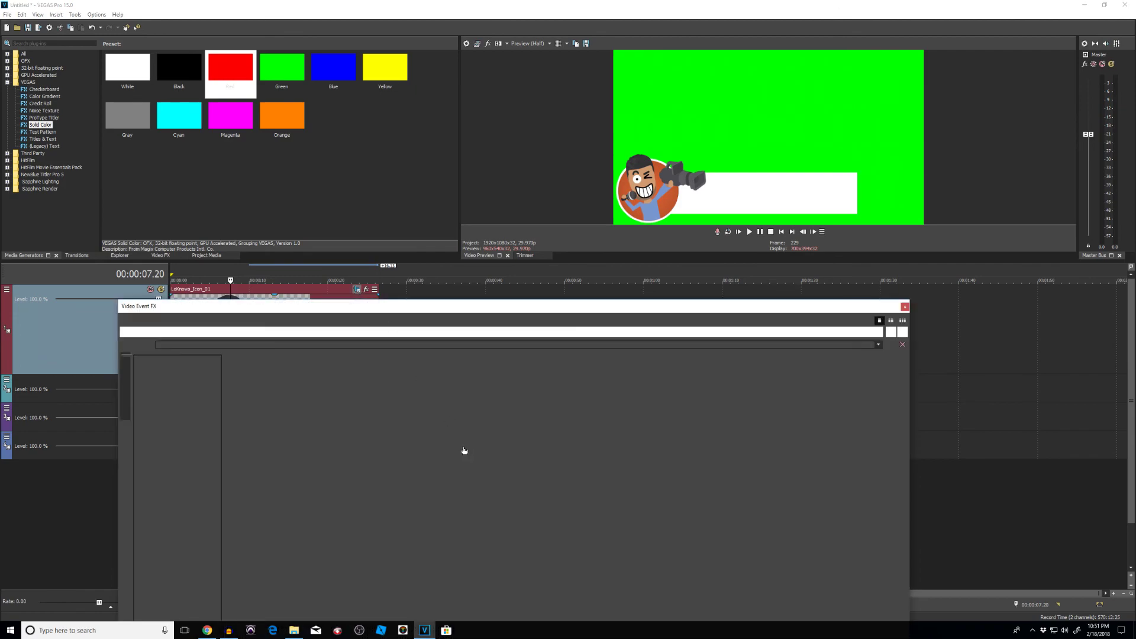
{"action": "scroll", "coordinate": [762, 414], "scroll_direction": "down", "scroll_amount": 8}
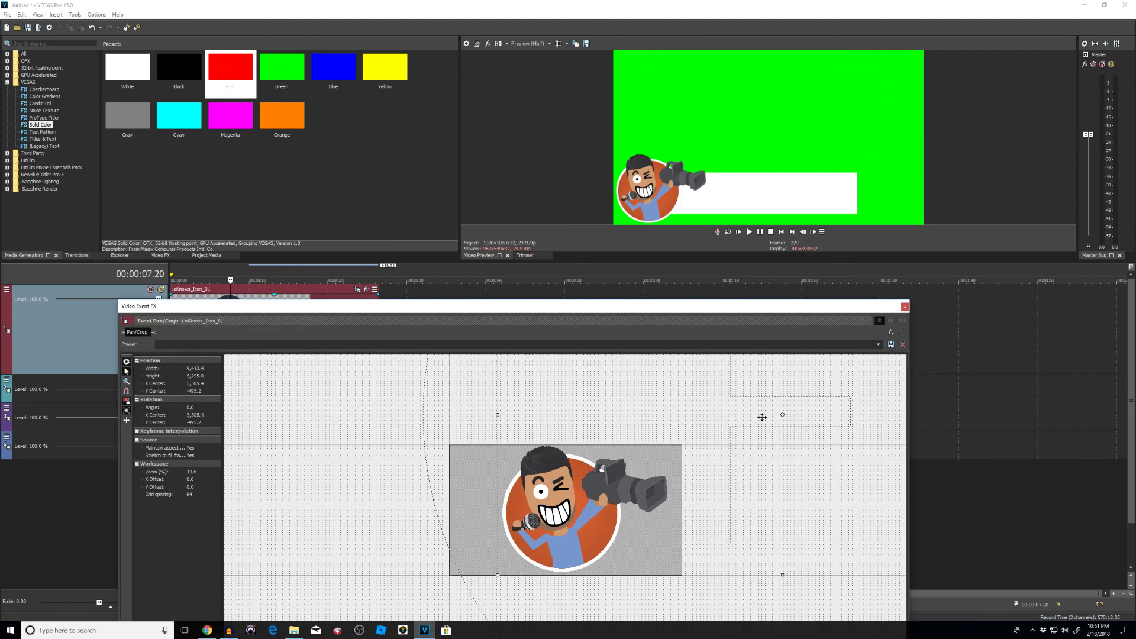
{"action": "scroll", "coordinate": [757, 420], "scroll_direction": "down", "scroll_amount": 2}
{"action": "left_click_drag", "start_coordinate": [775, 403], "coordinate": [789, 394]}
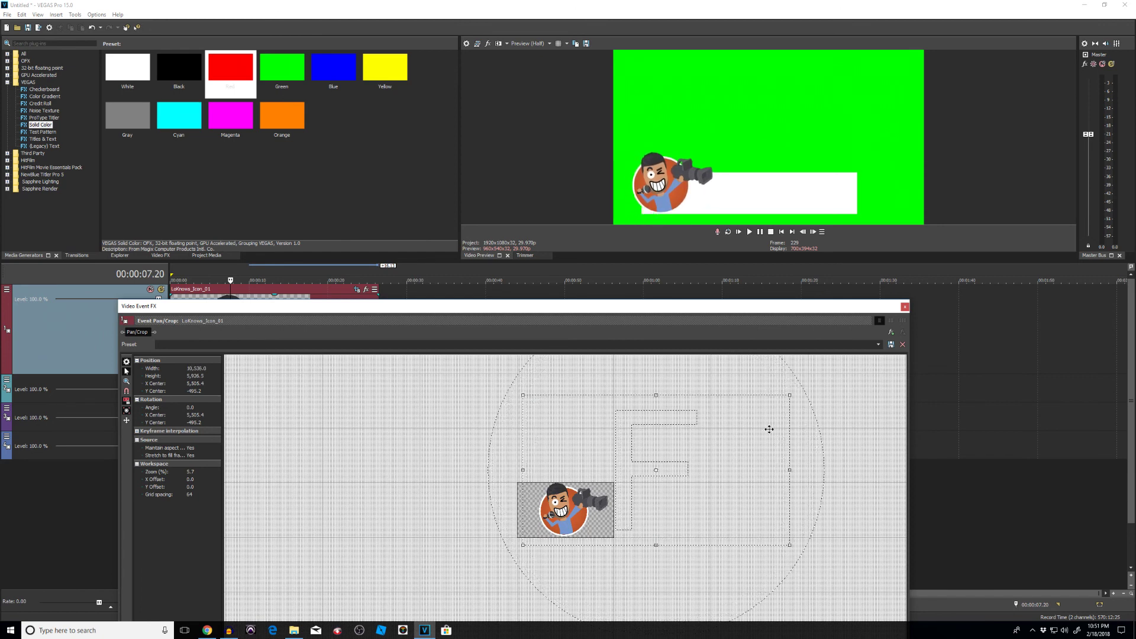
{"action": "left_click_drag", "start_coordinate": [763, 450], "coordinate": [768, 453]}
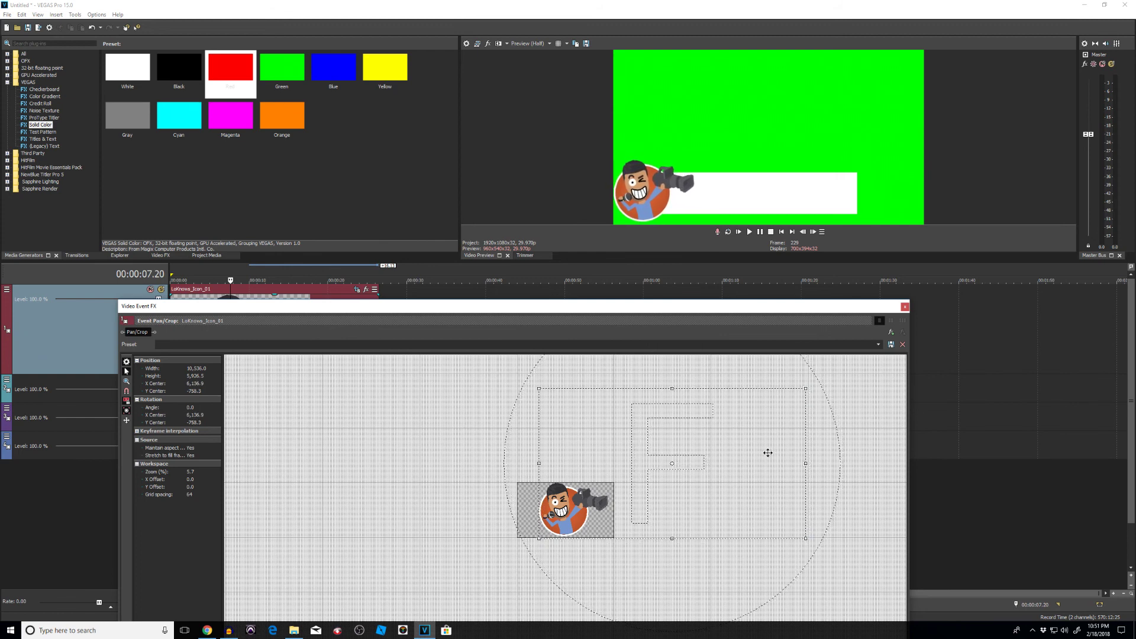
{"action": "left_click", "coordinate": [905, 307]}
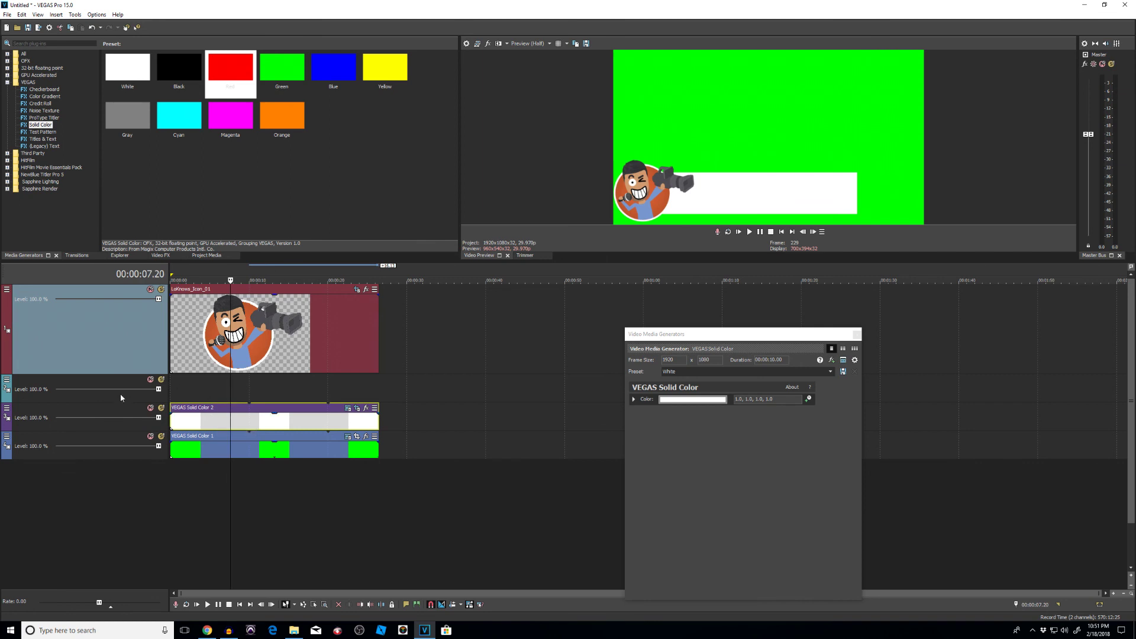
- Move the white bar's track above the empty track and paste a new copy of its event onto the empty track
{"action": "left_click_drag", "start_coordinate": [118, 410], "coordinate": [126, 374]}
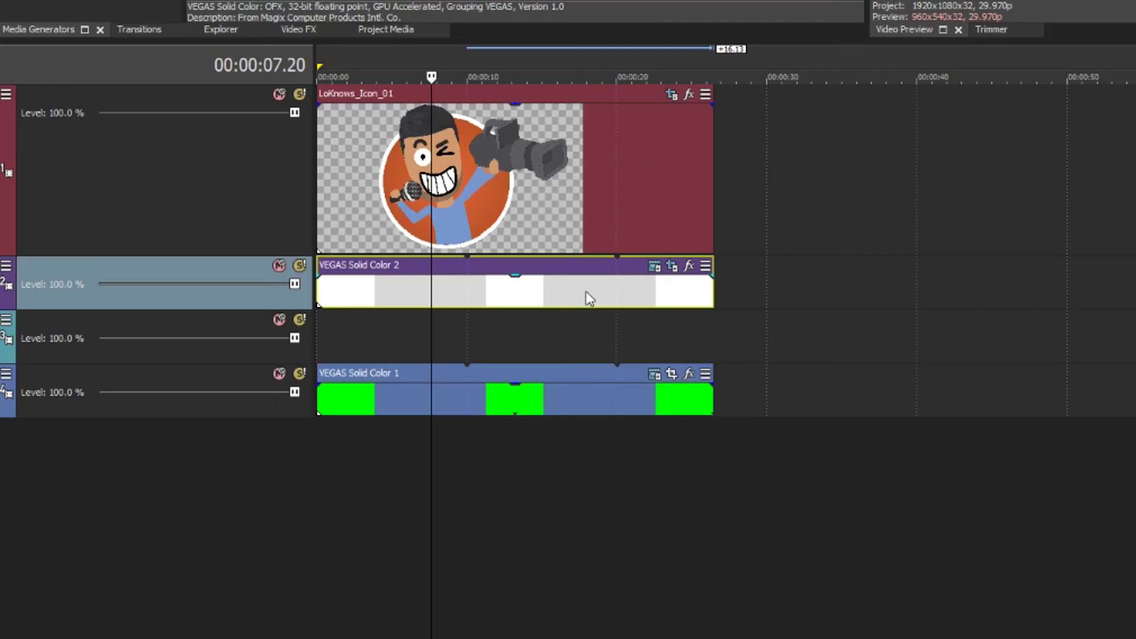
{"action": "key", "text": "ctrl+v"}
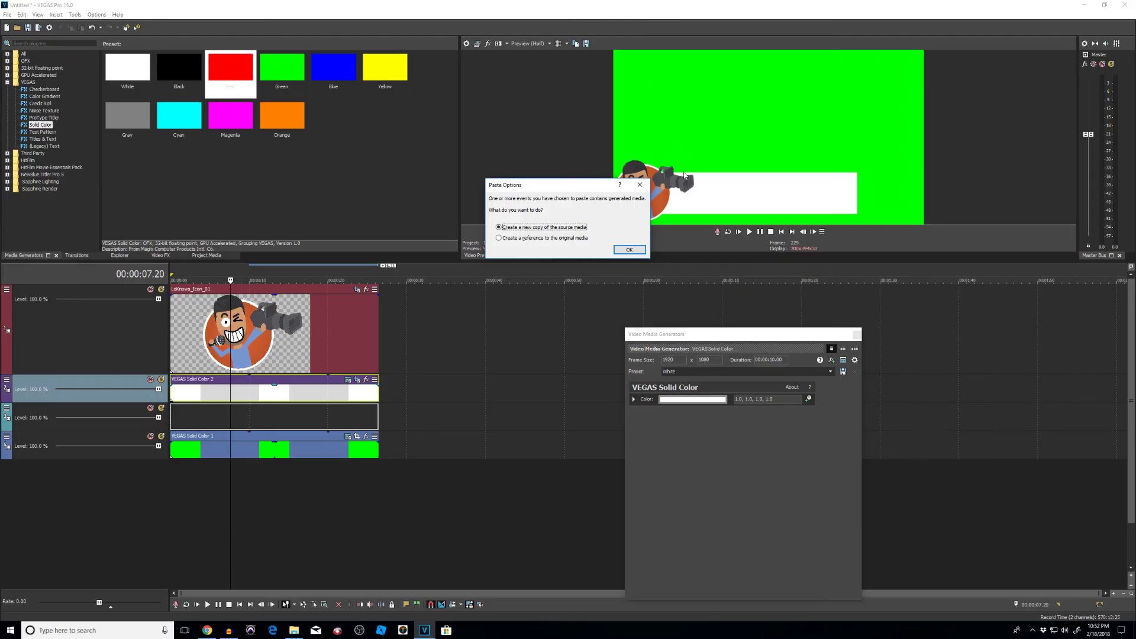
{"action": "left_click", "coordinate": [631, 249]}
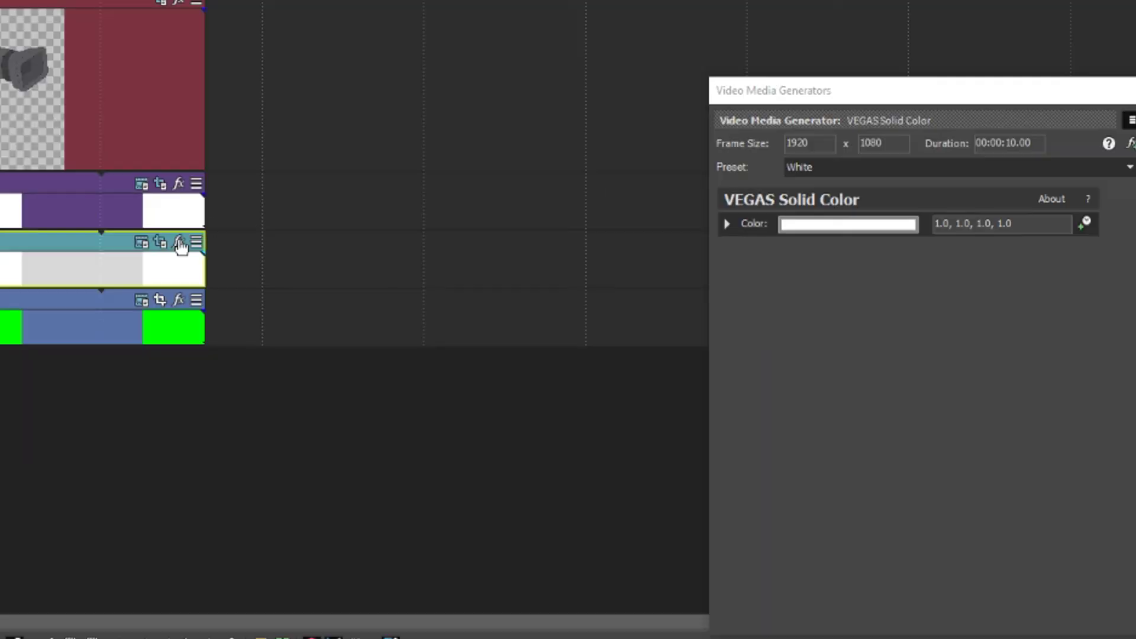
- Change the copied bar's solid color to red (1.0, 0.0, 0.0, 1.0)
{"action": "left_click", "coordinate": [146, 247]}
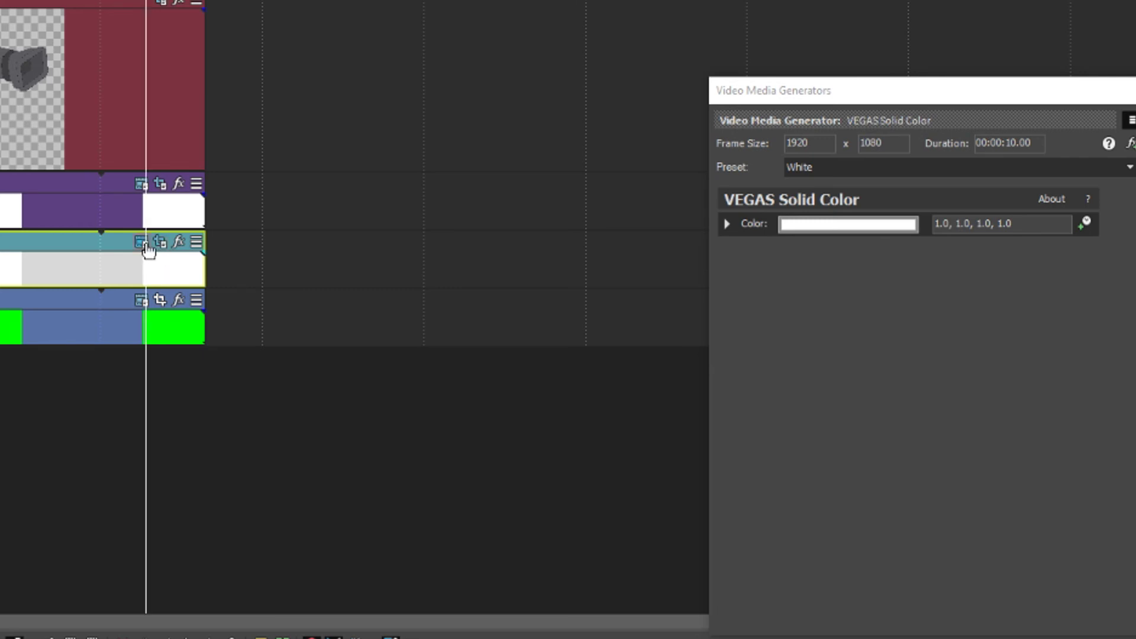
{"action": "left_click", "coordinate": [143, 245]}
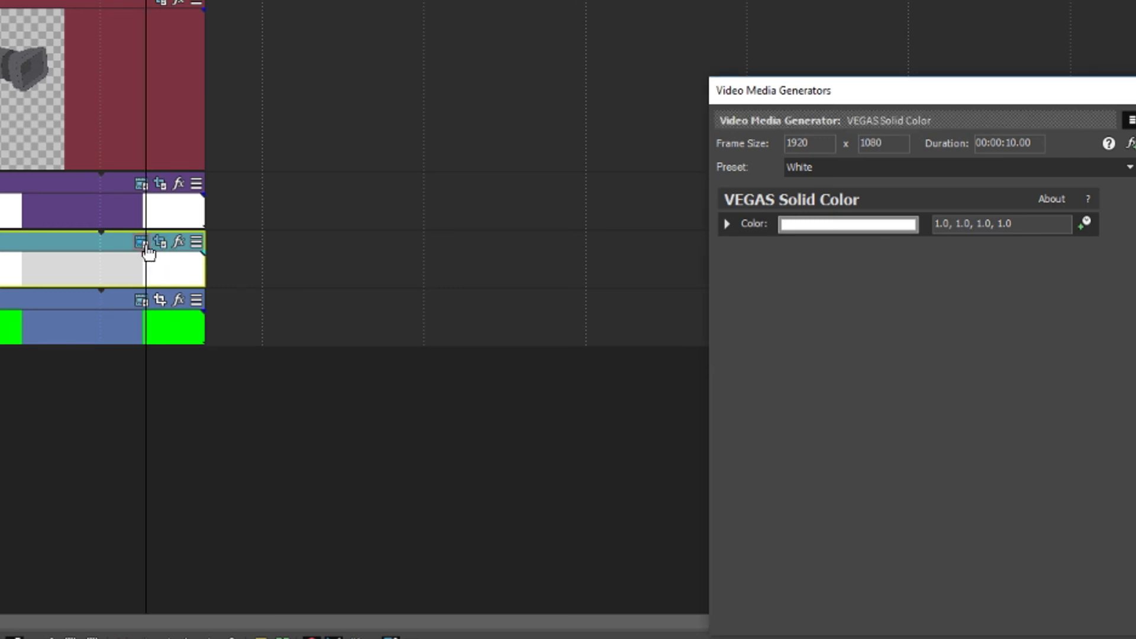
{"action": "left_click", "coordinate": [875, 225]}
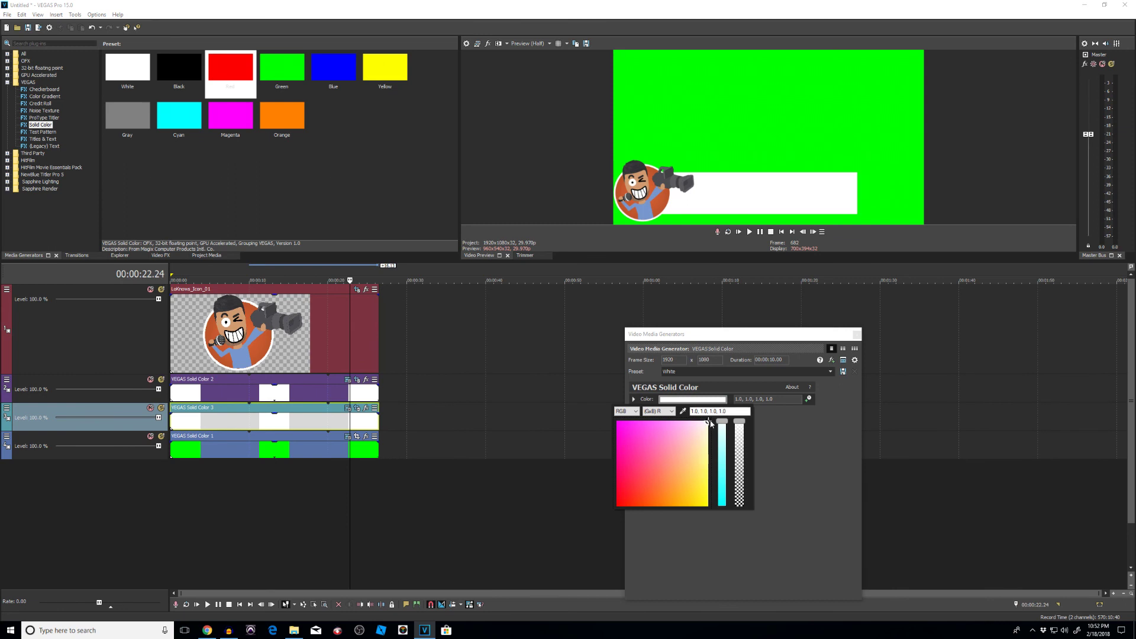
{"action": "left_click_drag", "start_coordinate": [703, 417], "coordinate": [690, 435]}
{"action": "left_click_drag", "start_coordinate": [615, 501], "coordinate": [588, 521]}
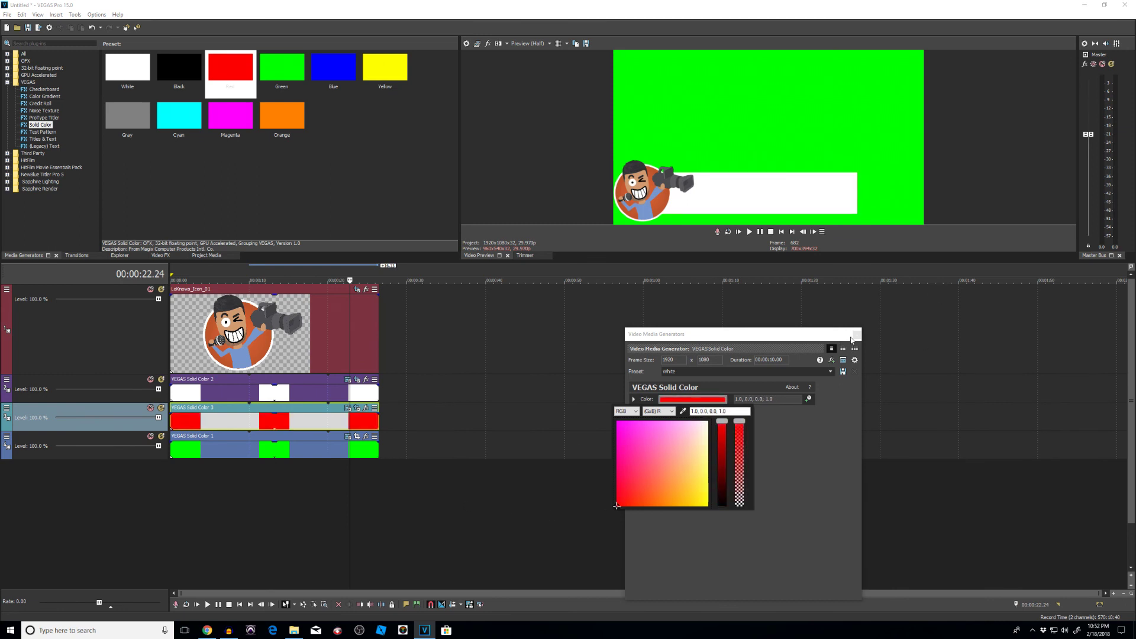
{"action": "left_click", "coordinate": [361, 414]}
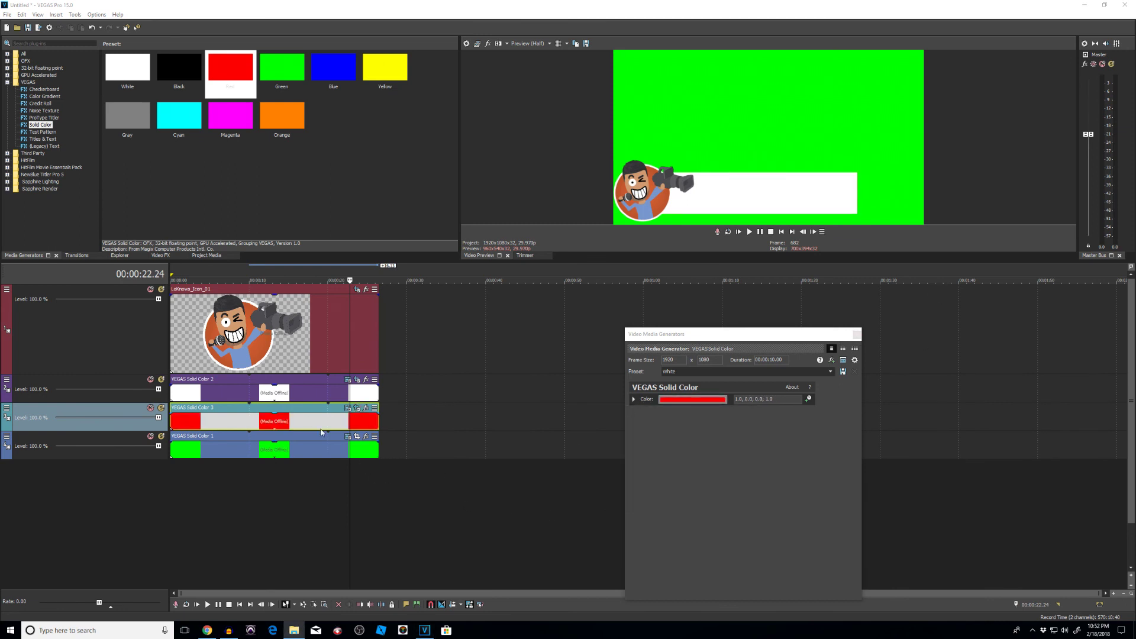
- Offset the red bar slightly down and right behind the white bar in Pan/Crop, centred at about X 830.7, Y 241.0
{"action": "left_click", "coordinate": [356, 408]}
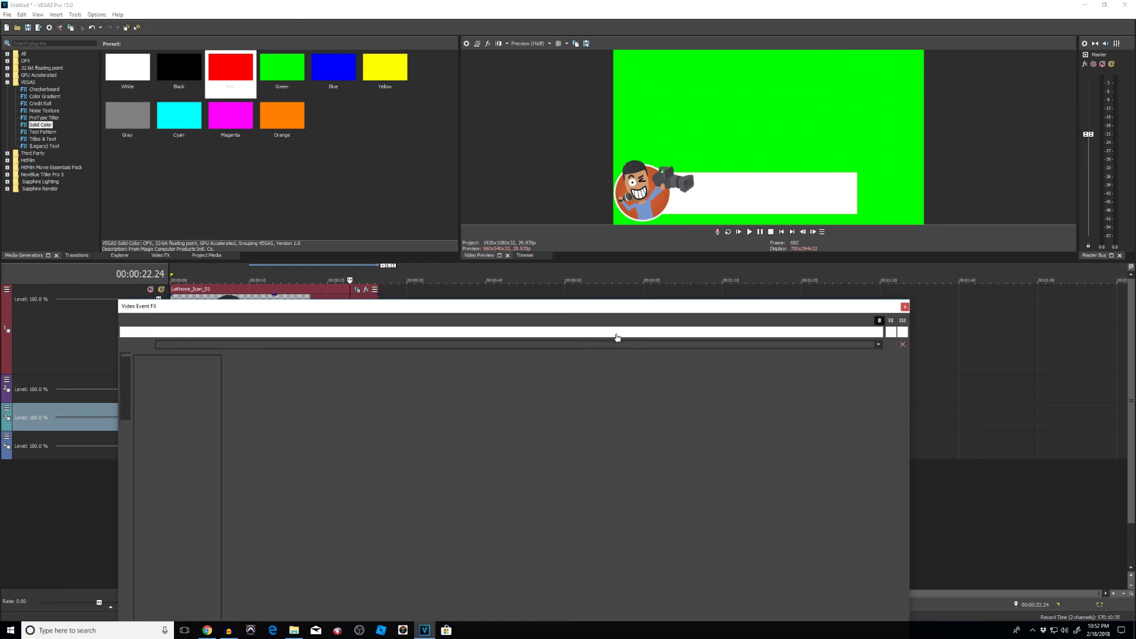
{"action": "left_click_drag", "start_coordinate": [619, 311], "coordinate": [574, 304]}
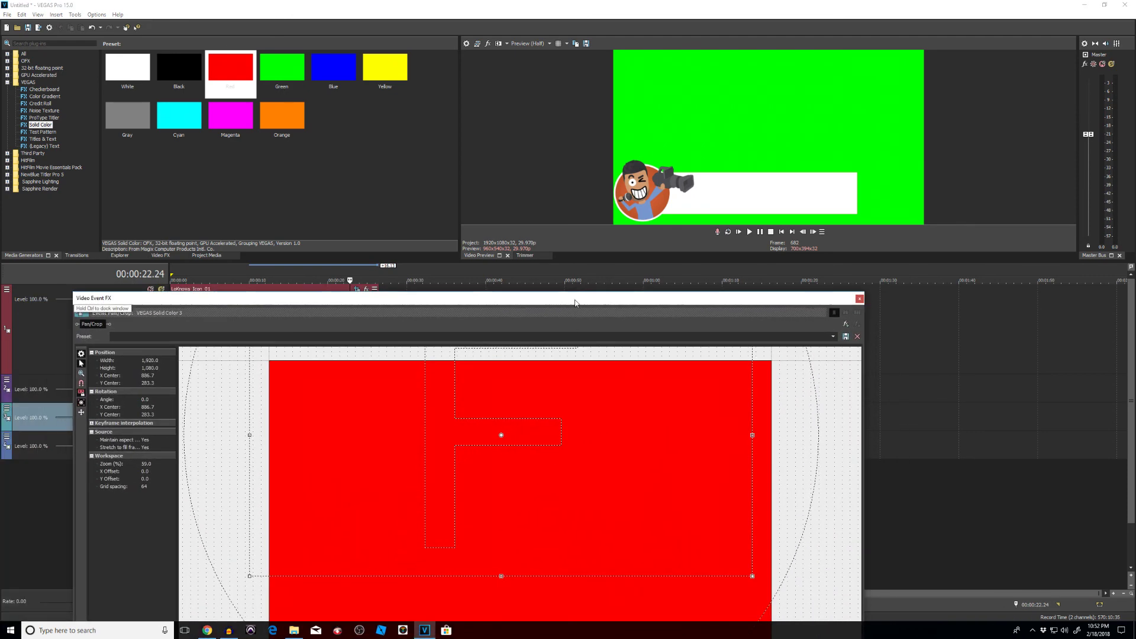
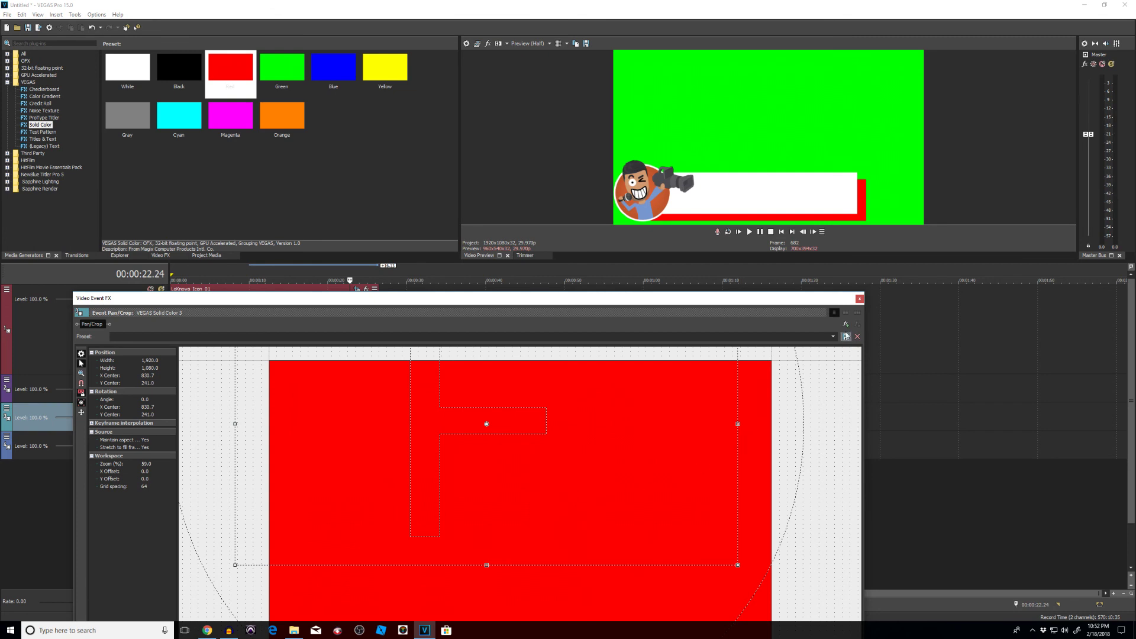
{"action": "left_click", "coordinate": [859, 298]}
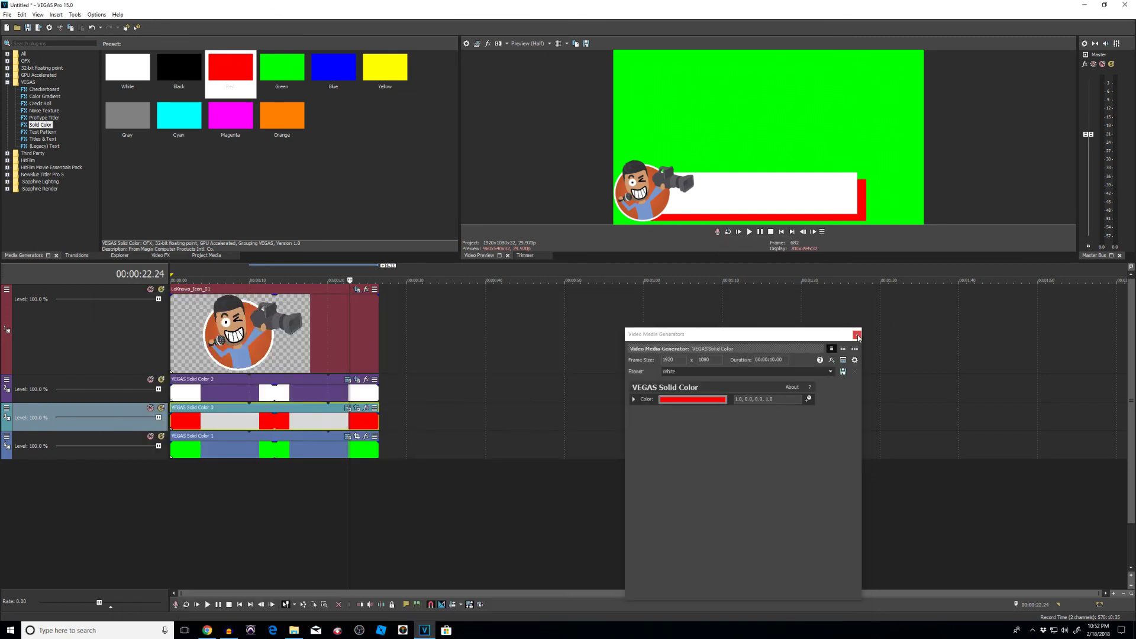
{"action": "left_click", "coordinate": [856, 335]}
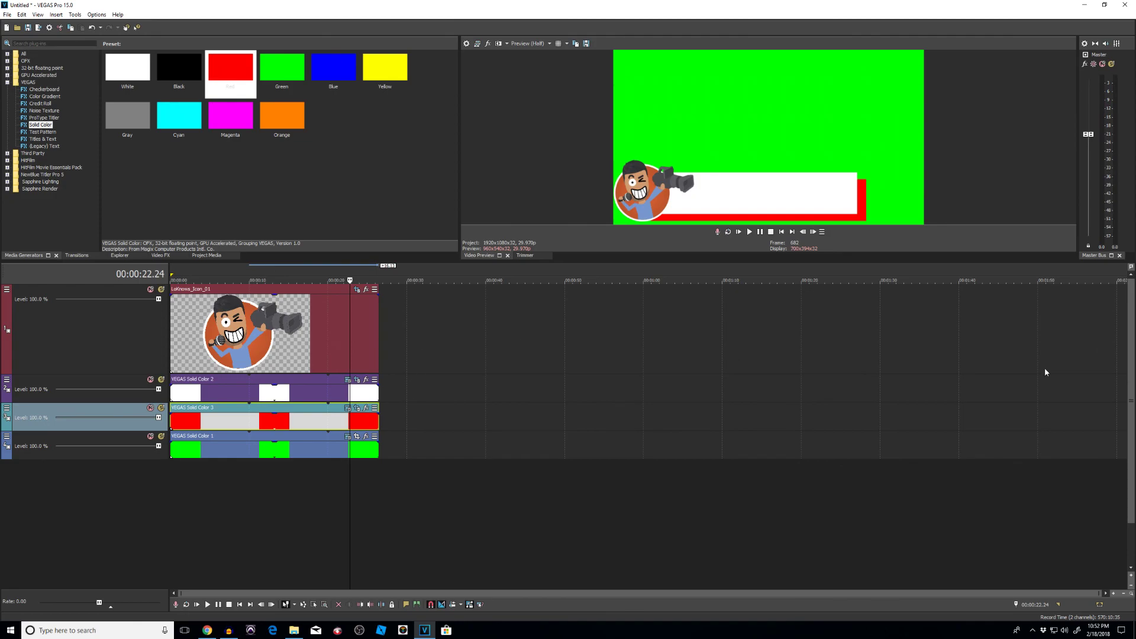
- Insert two empty video tracks above the icon track
{"action": "right_click", "coordinate": [412, 290]}
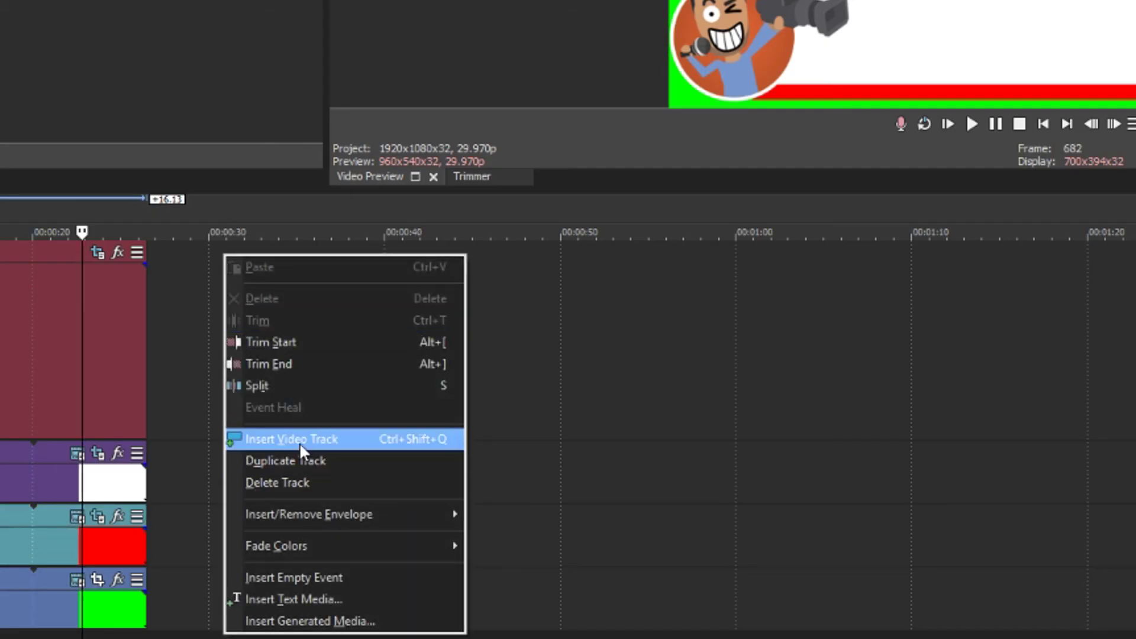
{"action": "left_click", "coordinate": [446, 373]}
{"action": "right_click", "coordinate": [231, 379]}
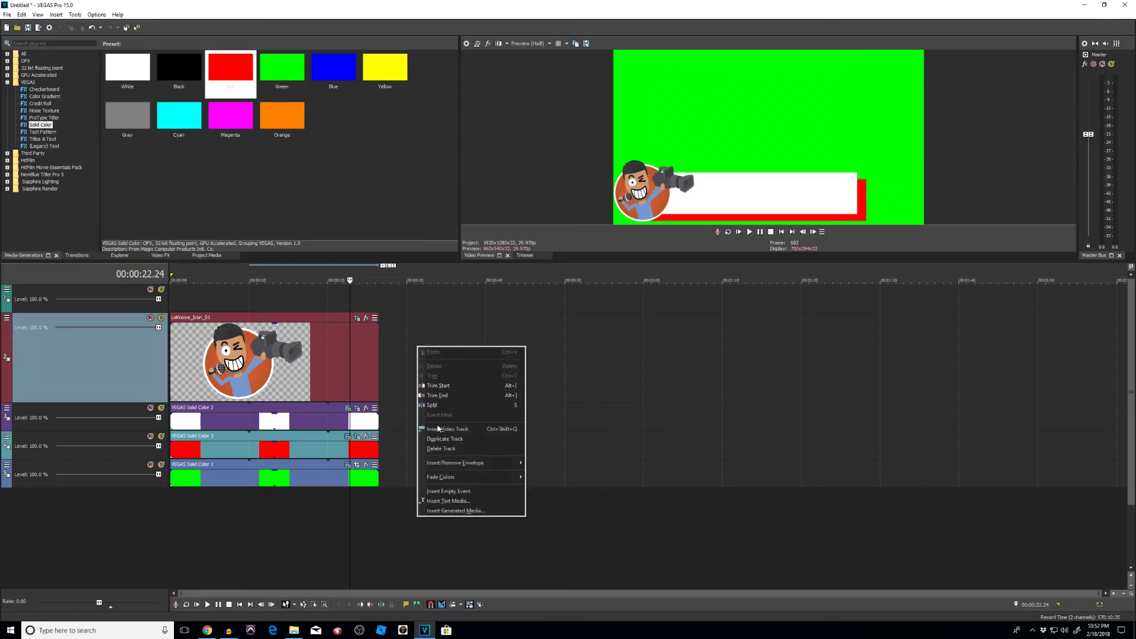
{"action": "left_click", "coordinate": [278, 566]}
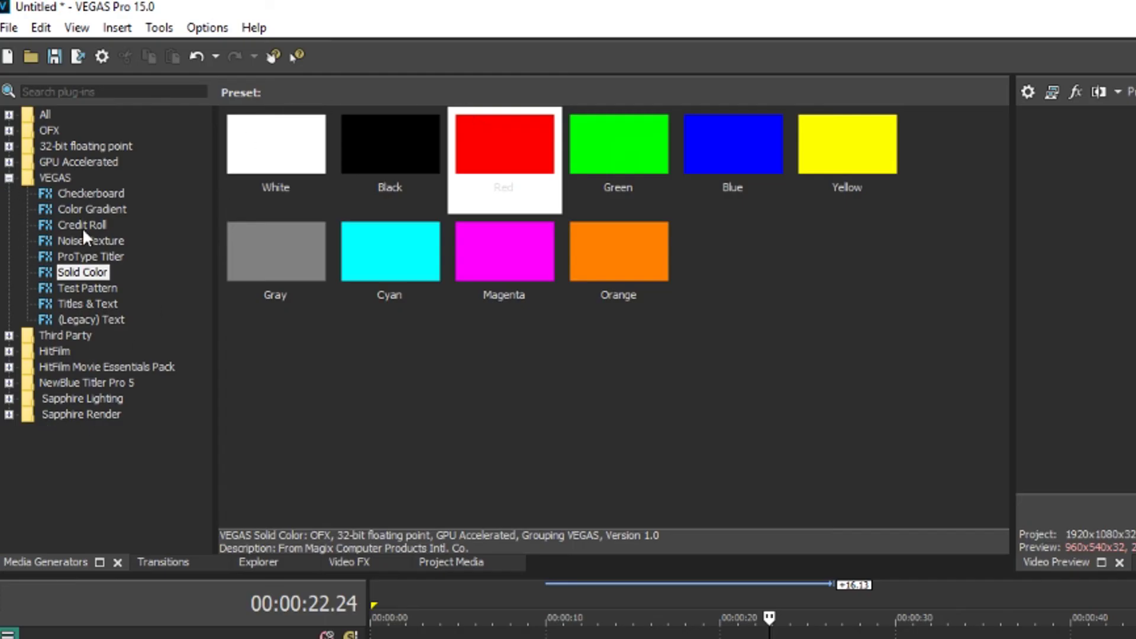
- Place a (Legacy) Text event with the Default Text preset at the start of the second track
{"action": "left_click", "coordinate": [86, 318]}
{"action": "left_click", "coordinate": [273, 136]}
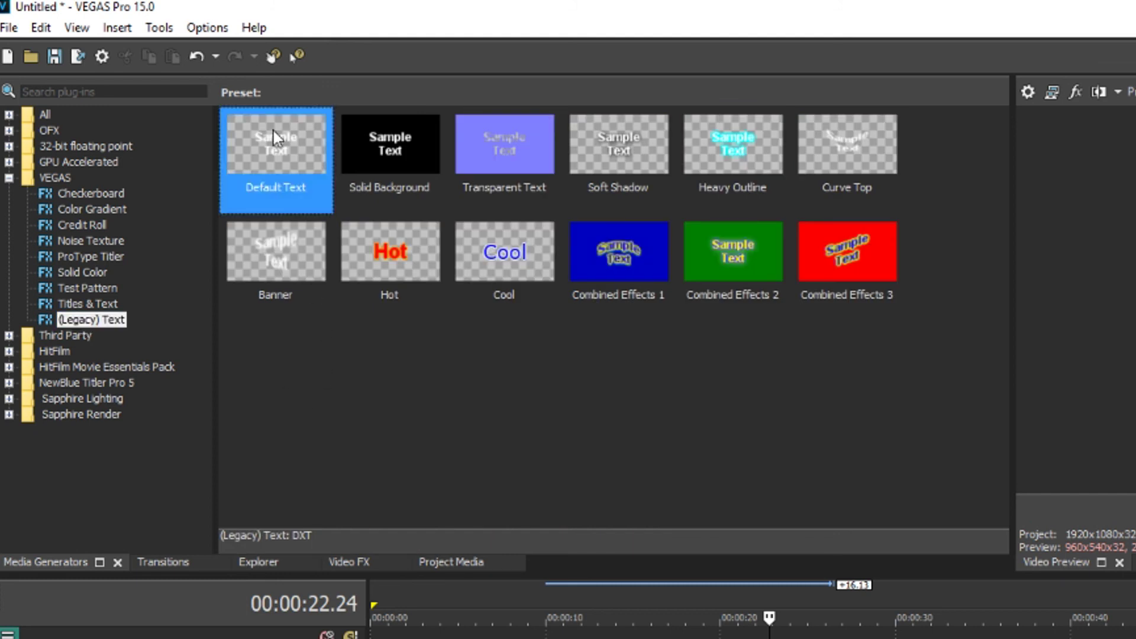
{"action": "left_click_drag", "start_coordinate": [288, 151], "coordinate": [244, 333]}
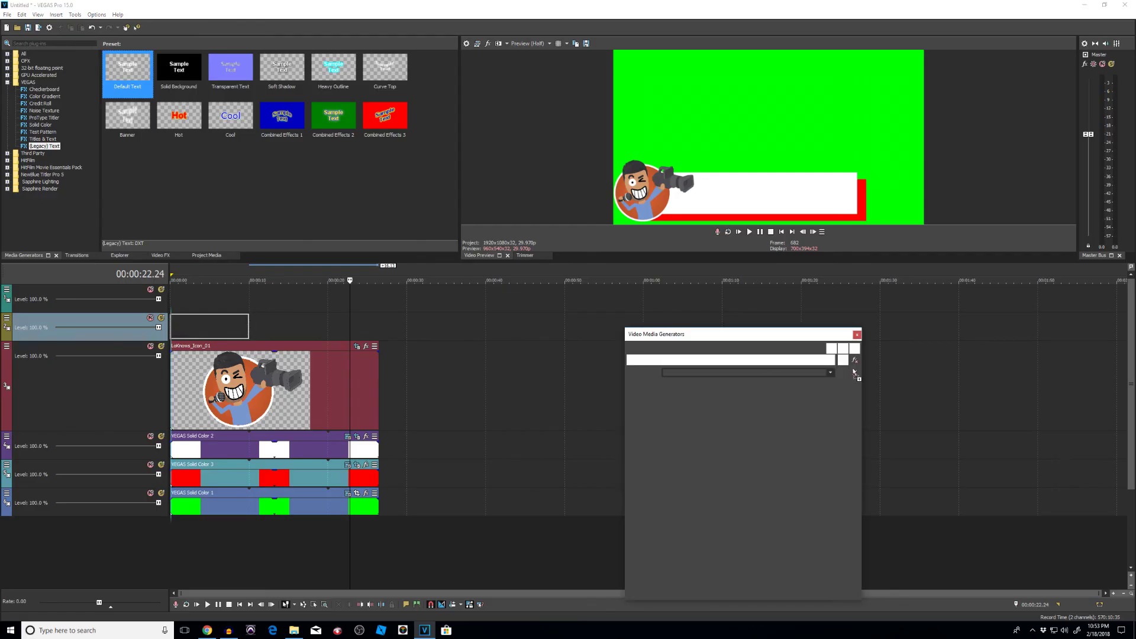
- Replace the sample text of the new text event with "DONT FORGET TO"
{"action": "left_click_drag", "start_coordinate": [803, 339], "coordinate": [749, 336]}
{"action": "left_click_drag", "start_coordinate": [698, 489], "coordinate": [580, 399]}
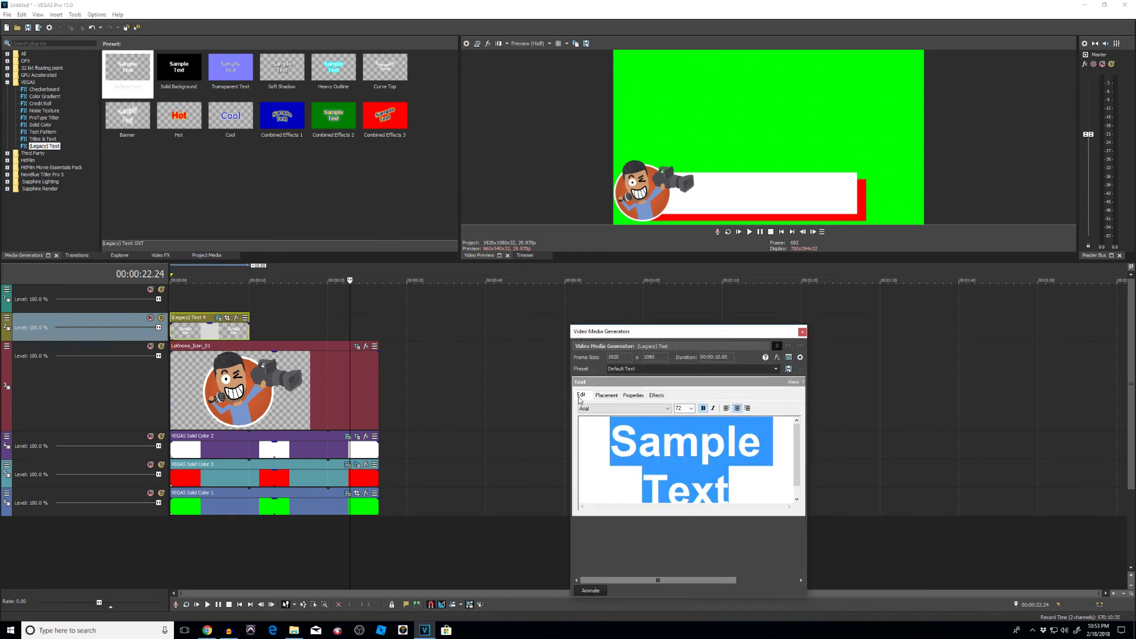
{"action": "type", "text": "DON"}
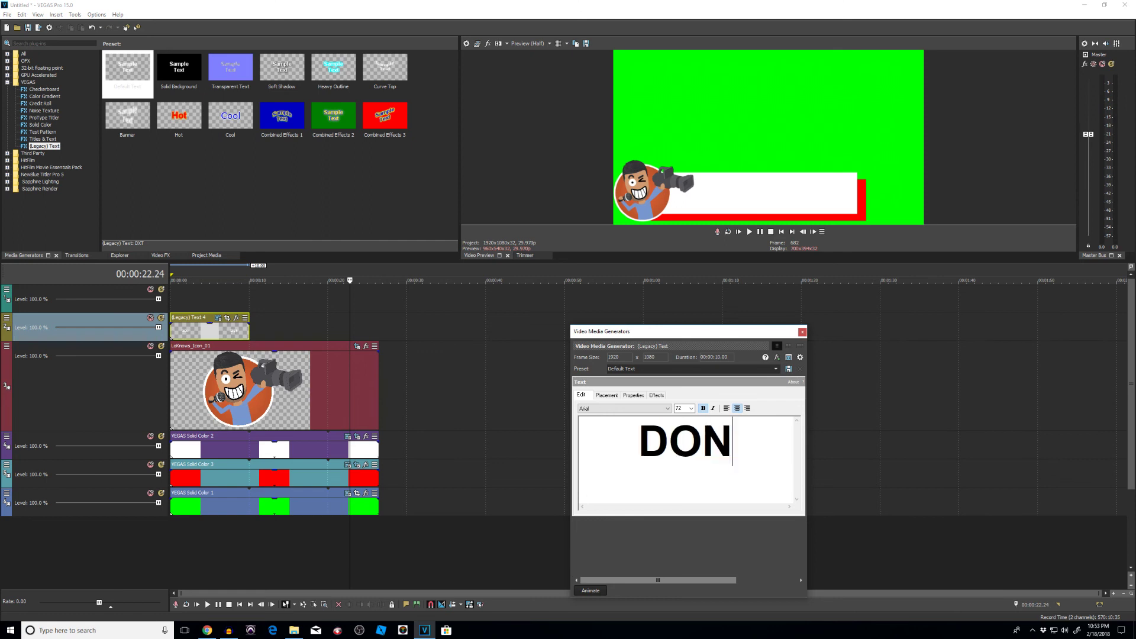
{"action": "type", "text": "T FORGET TO"}
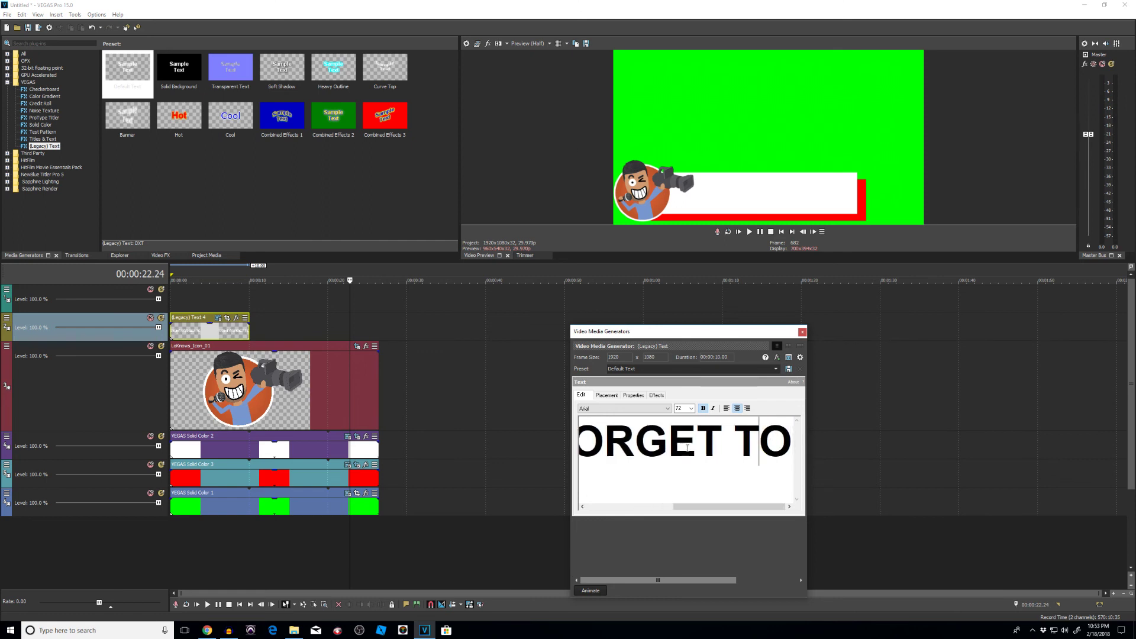
- Preview the frame near the start of the text event and set the font size of "DONT FORGET TO" to 60
{"action": "left_click", "coordinate": [193, 404]}
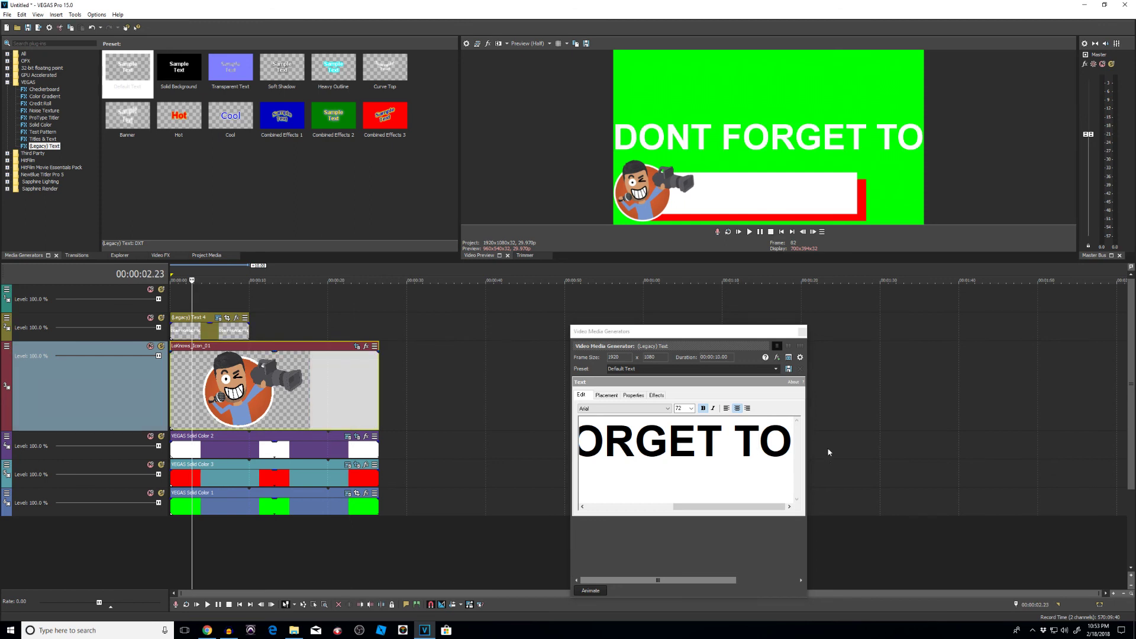
{"action": "left_click_drag", "start_coordinate": [791, 440], "coordinate": [415, 424]}
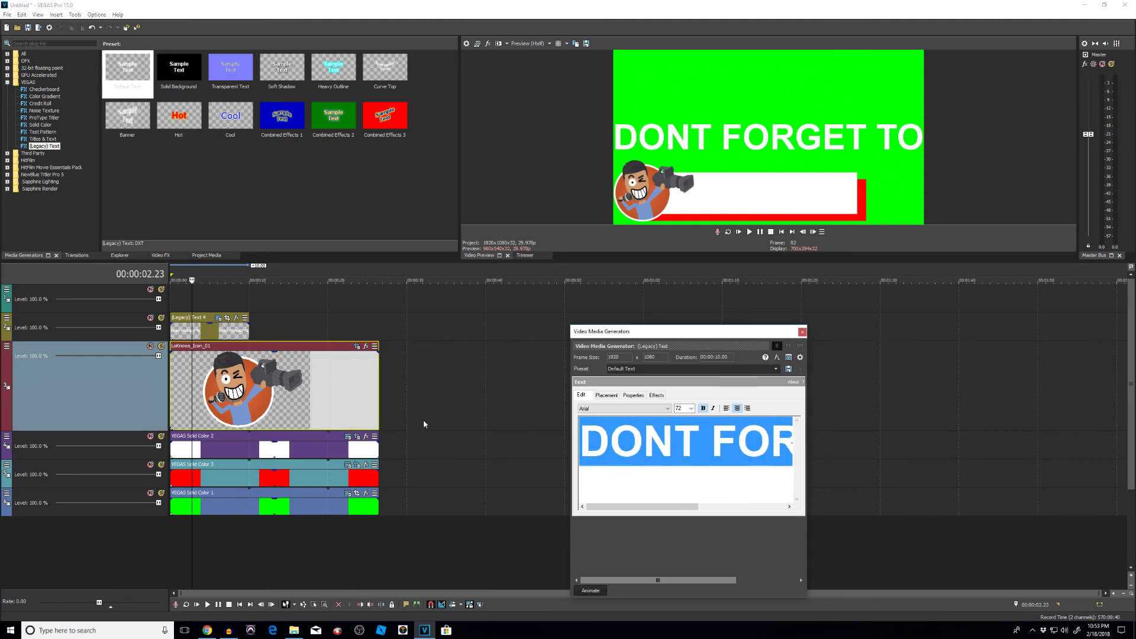
{"action": "left_click", "coordinate": [691, 409]}
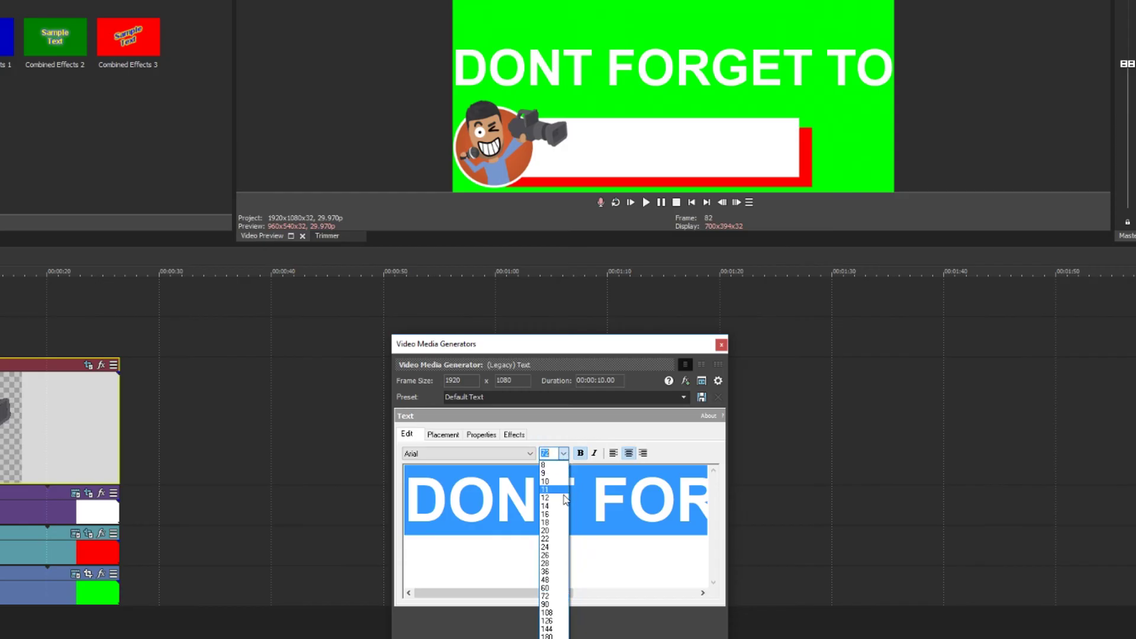
{"action": "left_click", "coordinate": [679, 507]}
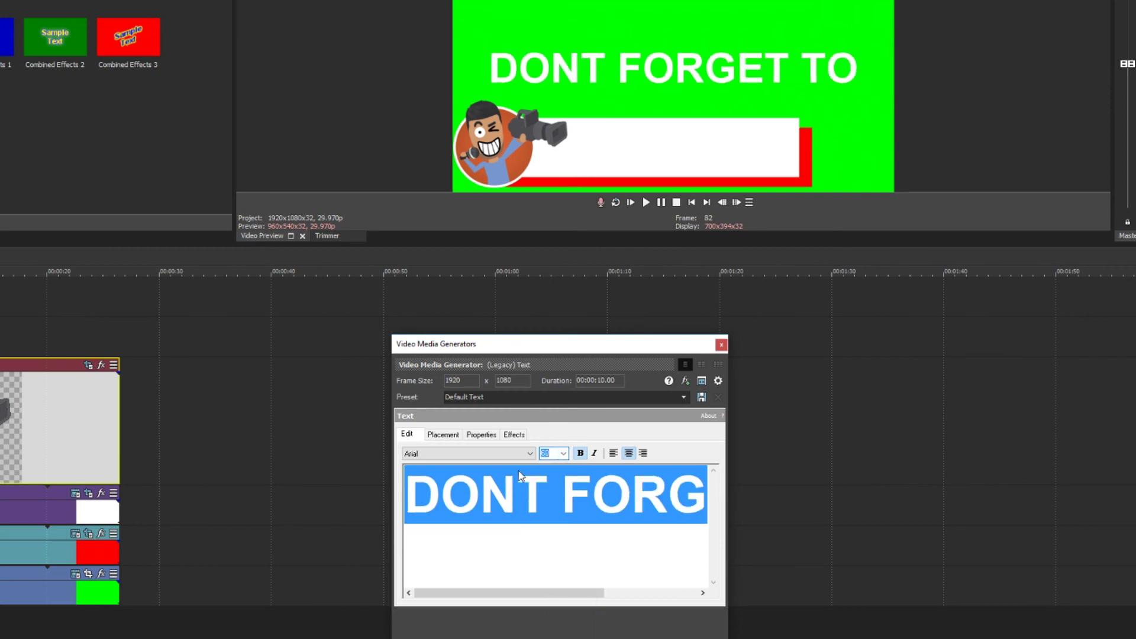
- Set the font size of "DONT FORGET TO" to 48 and its font to BigNoodleTitling
{"action": "left_click", "coordinate": [563, 453]}
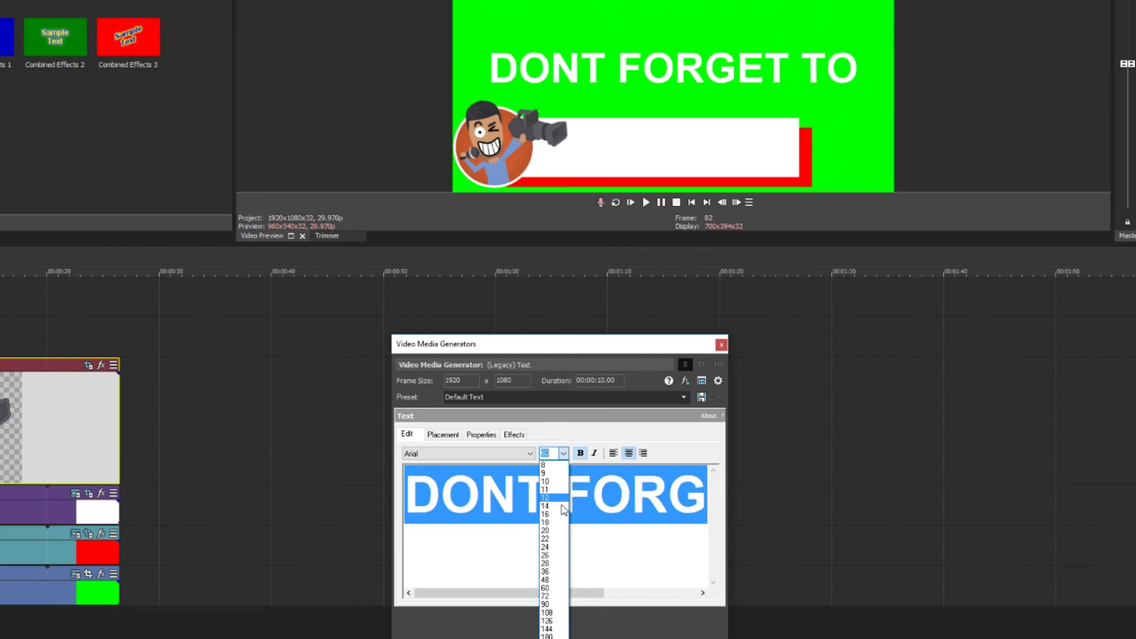
{"action": "left_click", "coordinate": [557, 581]}
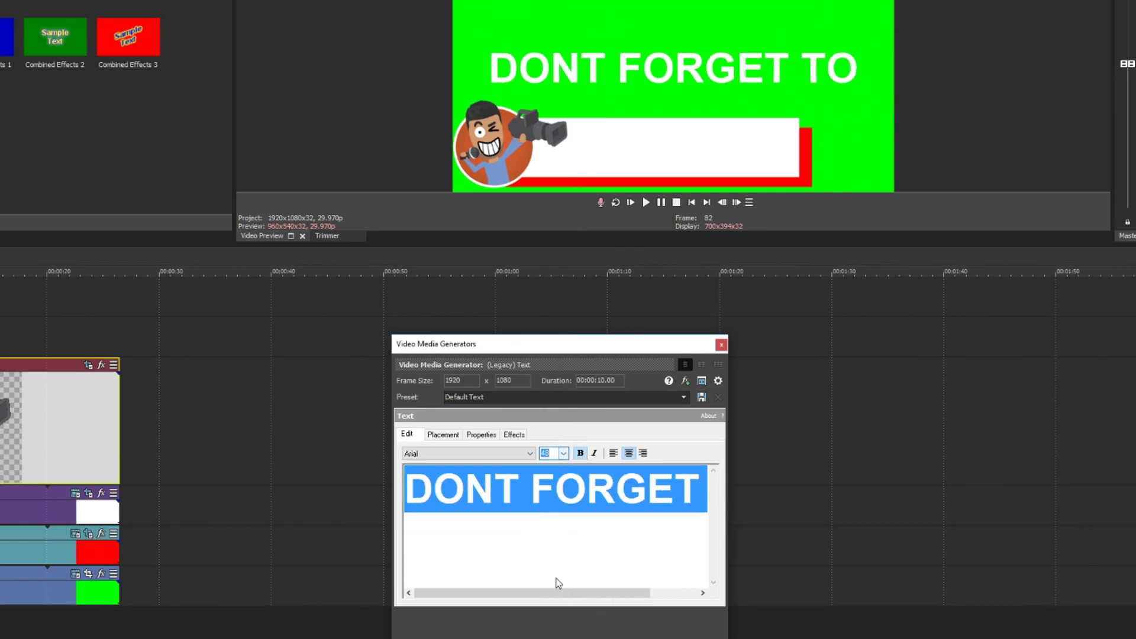
{"action": "left_click", "coordinate": [461, 453]}
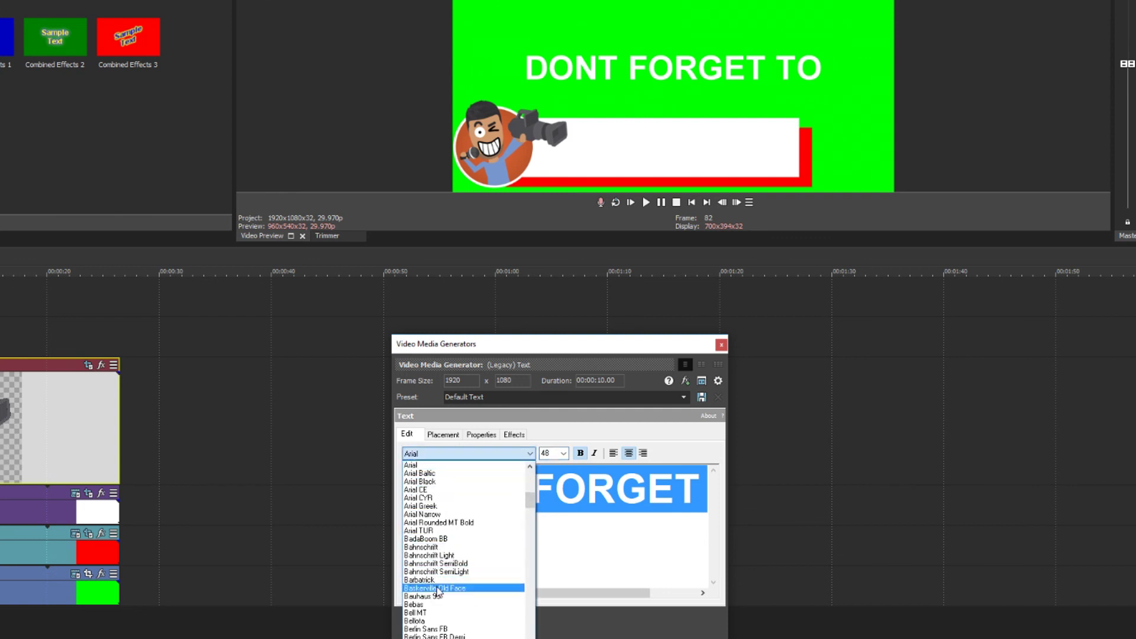
{"action": "type", "text": "big"}
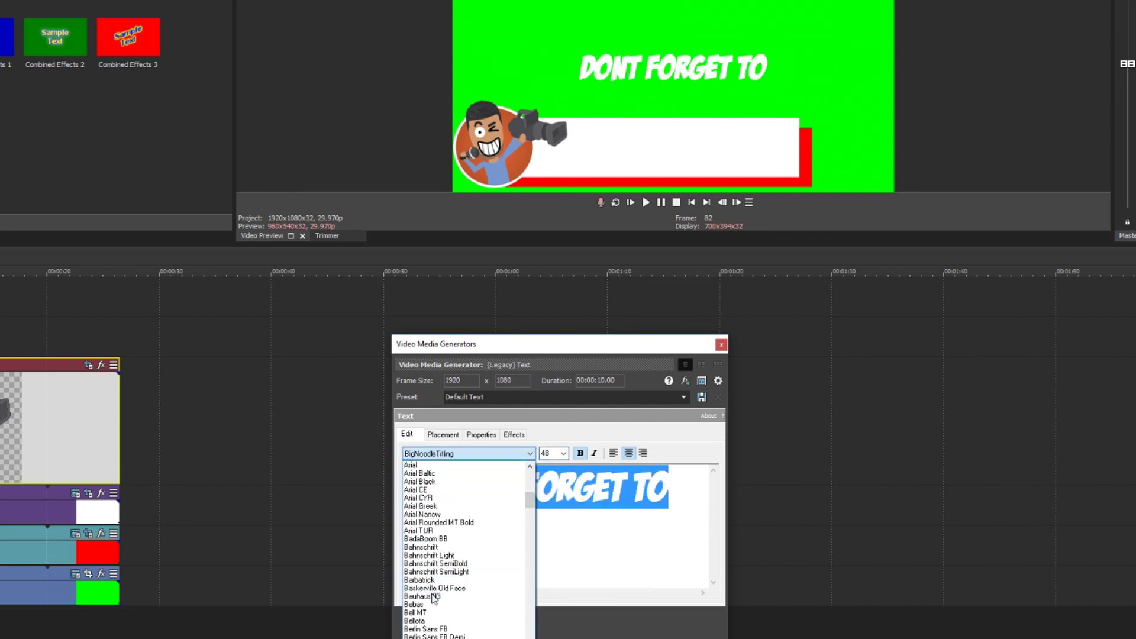
{"action": "key", "text": "Return"}
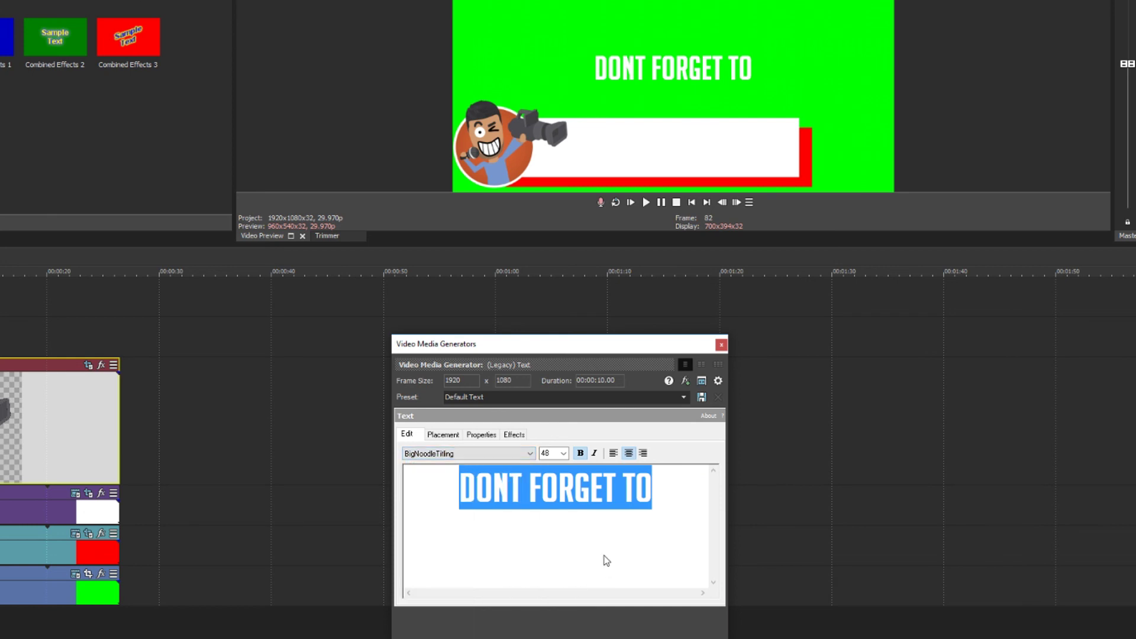
- Reduce the scaling of "DONT FORGET TO" to 0.962 and place the text in the upper half of the white bar
{"action": "left_click", "coordinate": [489, 438]}
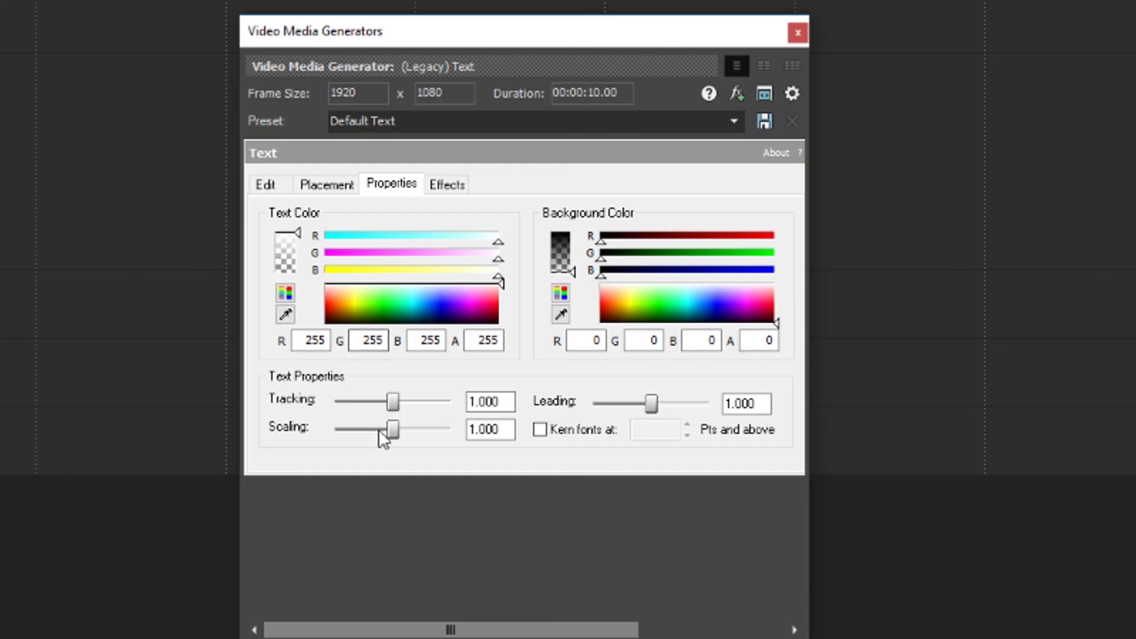
{"action": "left_click_drag", "start_coordinate": [393, 430], "coordinate": [386, 432]}
{"action": "left_click", "coordinate": [336, 190]}
{"action": "left_click_drag", "start_coordinate": [402, 370], "coordinate": [404, 393]}
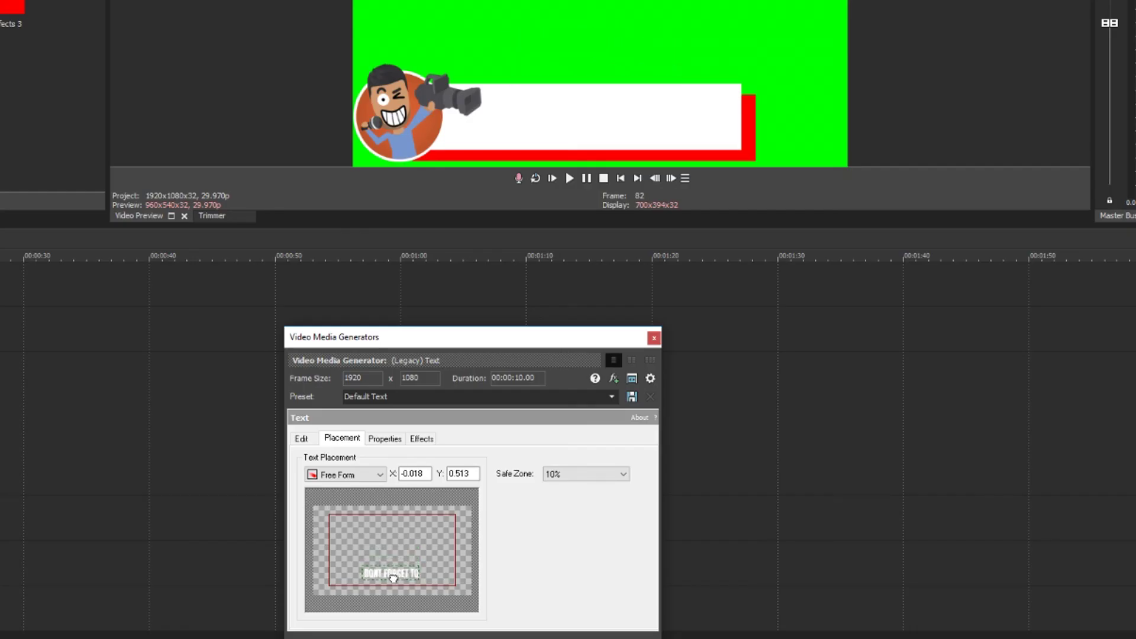
{"action": "left_click_drag", "start_coordinate": [393, 578], "coordinate": [393, 579]}
- Change the text color of "DONT FORGET TO" to black and close the text generator
{"action": "left_click", "coordinate": [386, 440]}
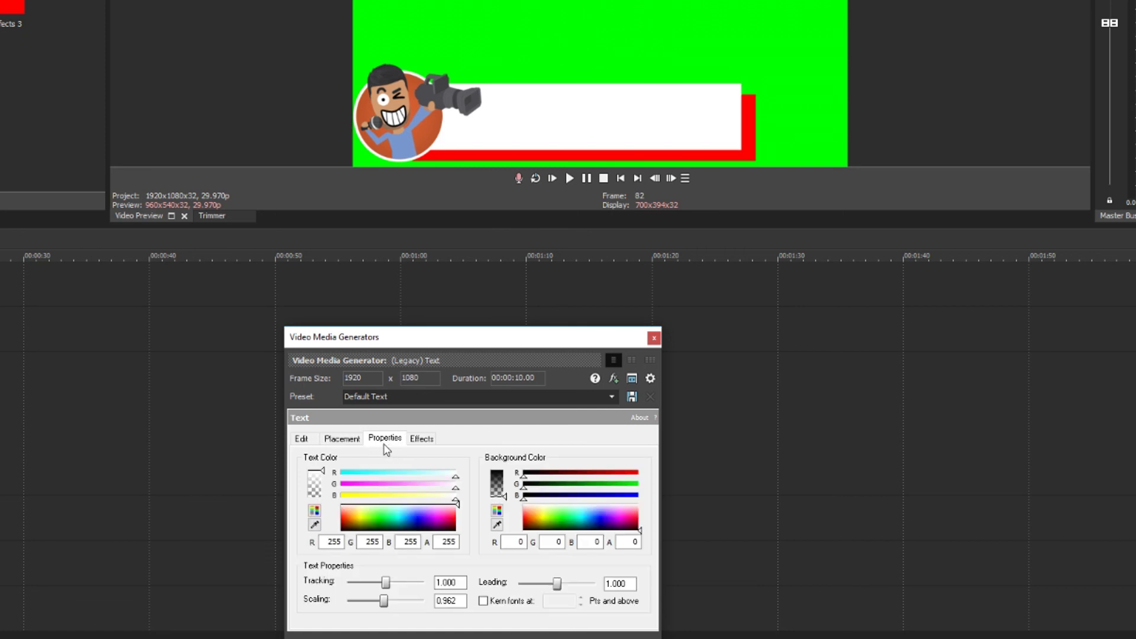
{"action": "left_click", "coordinate": [456, 529]}
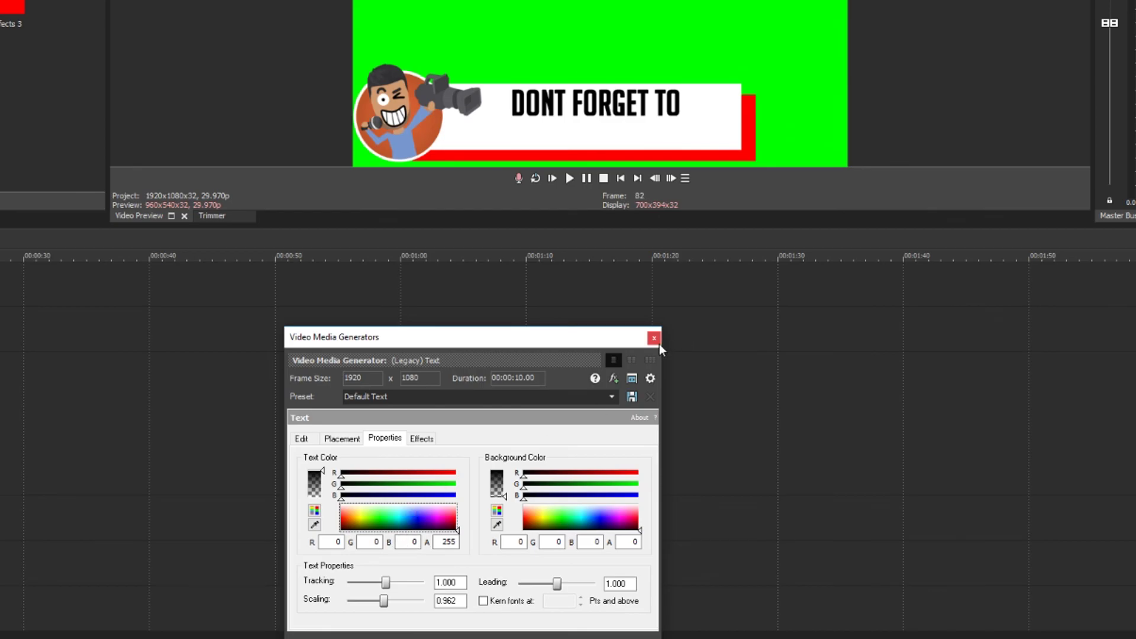
{"action": "left_click", "coordinate": [653, 338]}
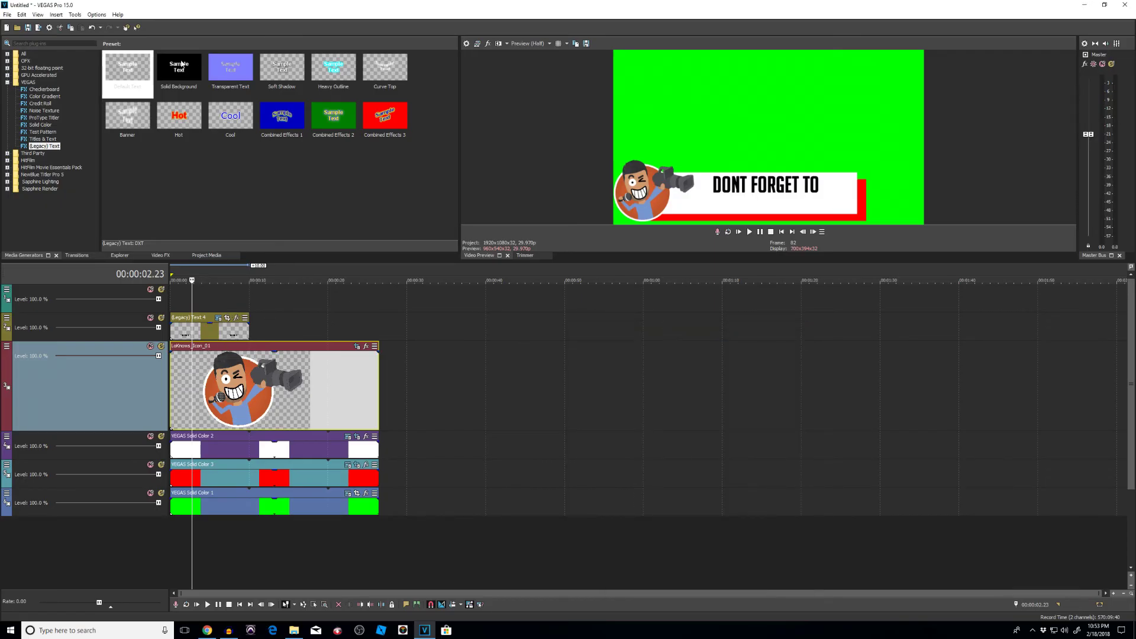
- Add a (Legacy) Text event with the Default Text preset on the top track, reading "SUBSCRIBE"
{"action": "double_click", "coordinate": [128, 72]}
{"action": "type", "text": "SUBSCRIBE"}
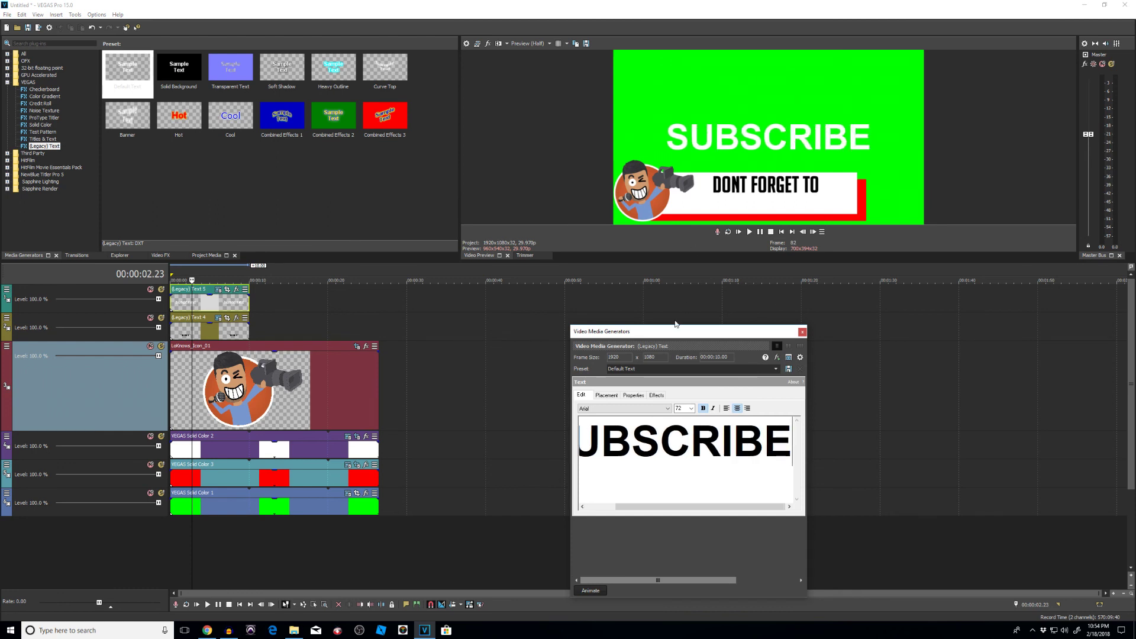
- Set the font of "SUBSCRIBE" to Impact and open its placement settings
{"action": "left_click", "coordinate": [608, 410]}
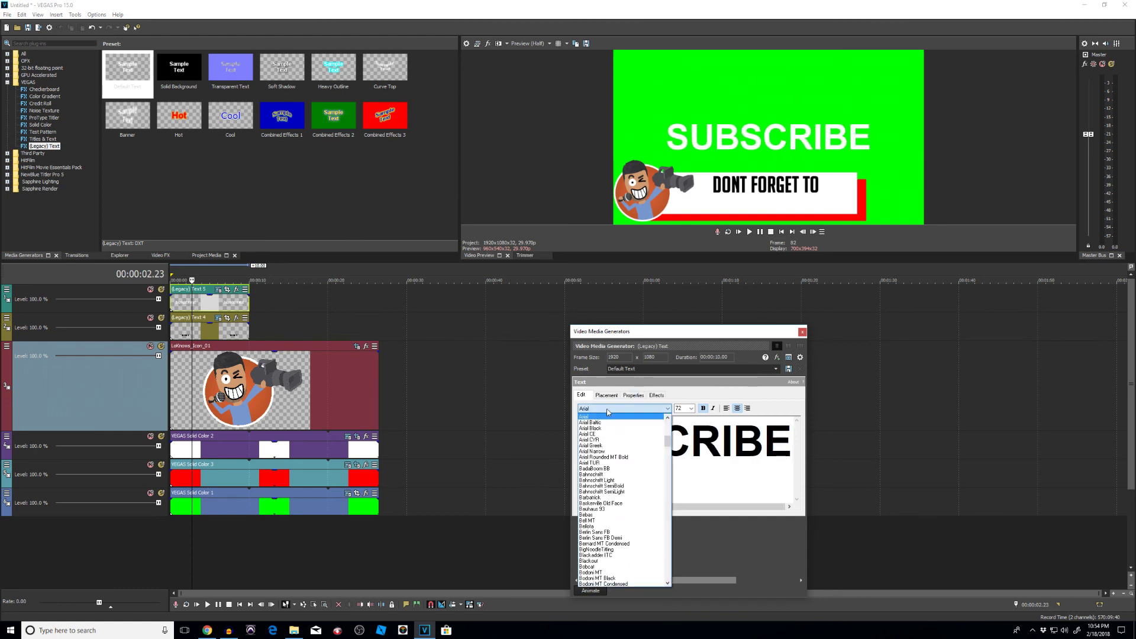
{"action": "key", "text": "i"}
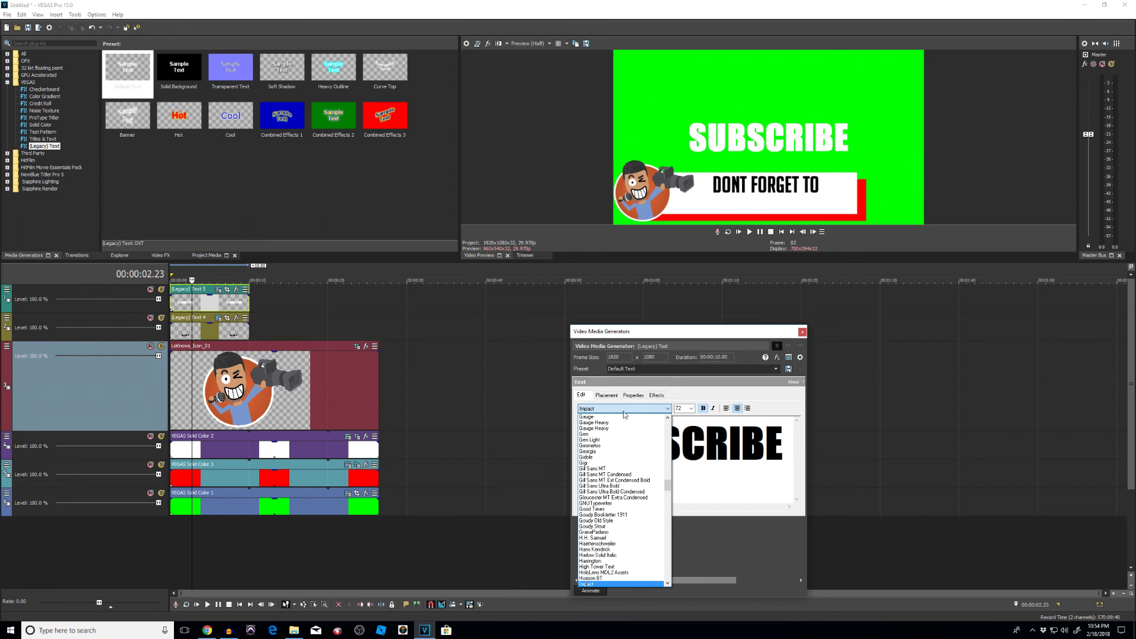
{"action": "key", "text": "Return"}
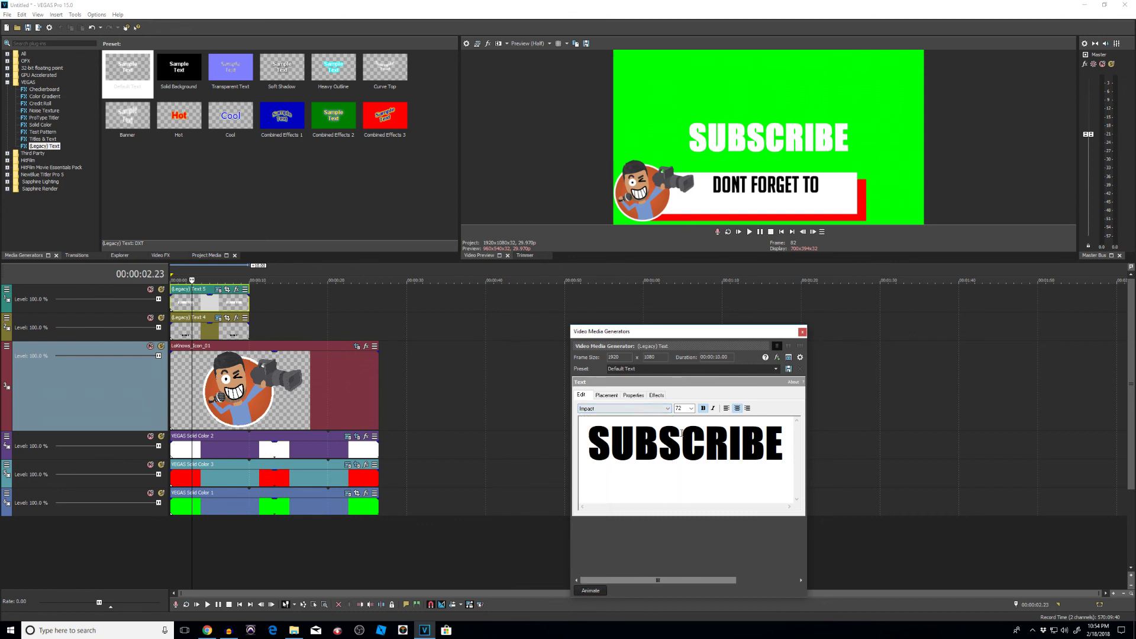
{"action": "left_click", "coordinate": [630, 396]}
{"action": "left_click", "coordinate": [606, 395]}
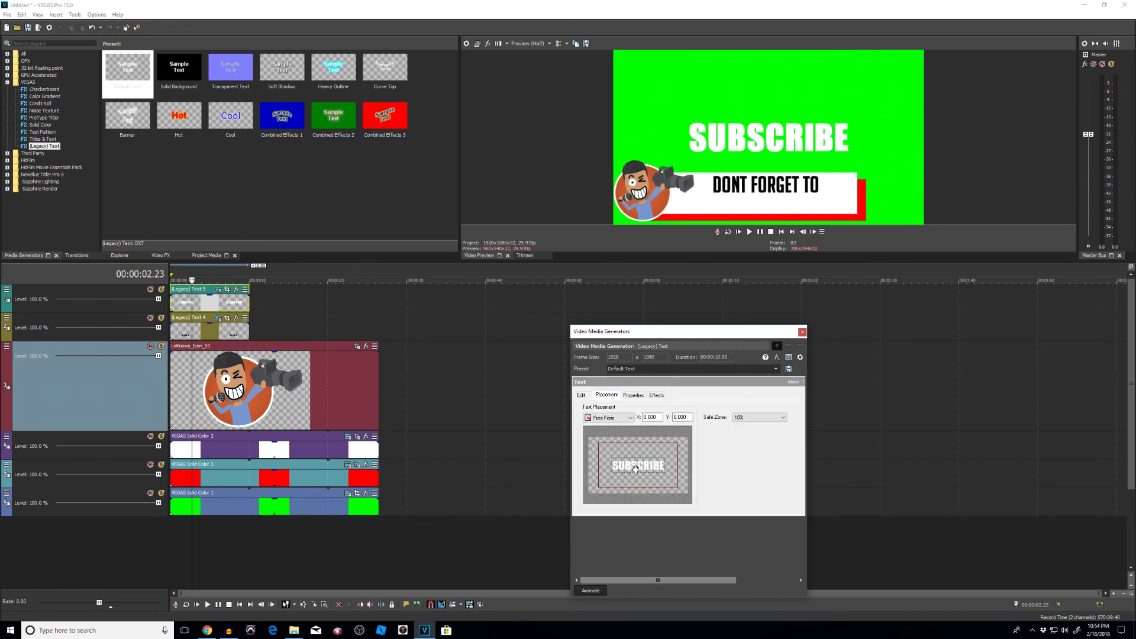
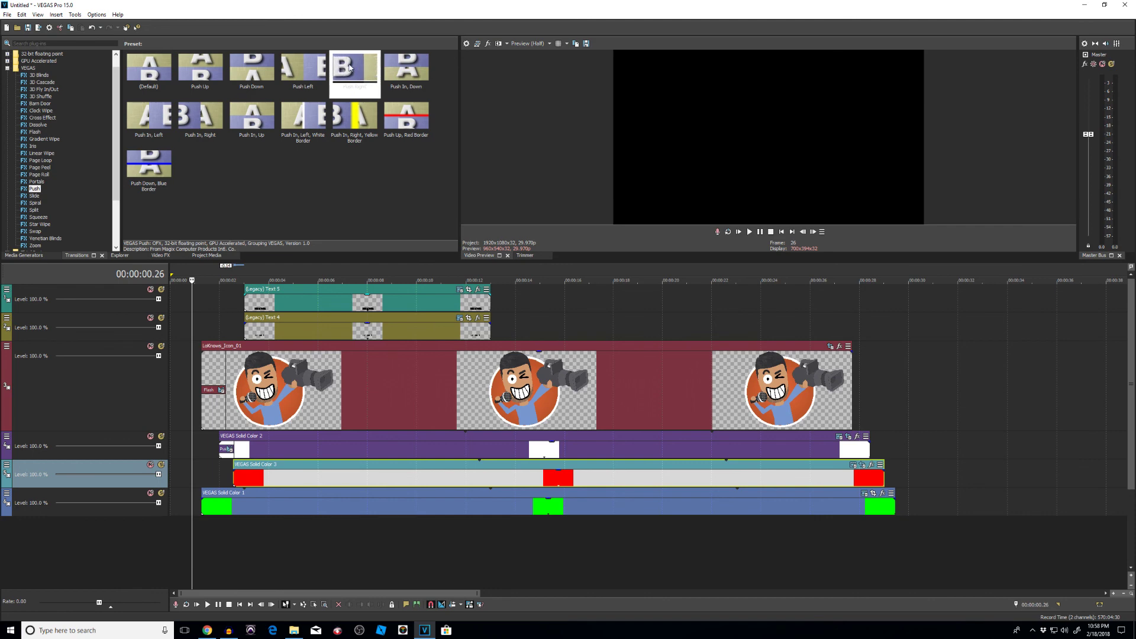
- Apply the Push Right transition to the start of the red bar event and play back the intro animation
{"action": "left_click_drag", "start_coordinate": [458, 501], "coordinate": [238, 467]}
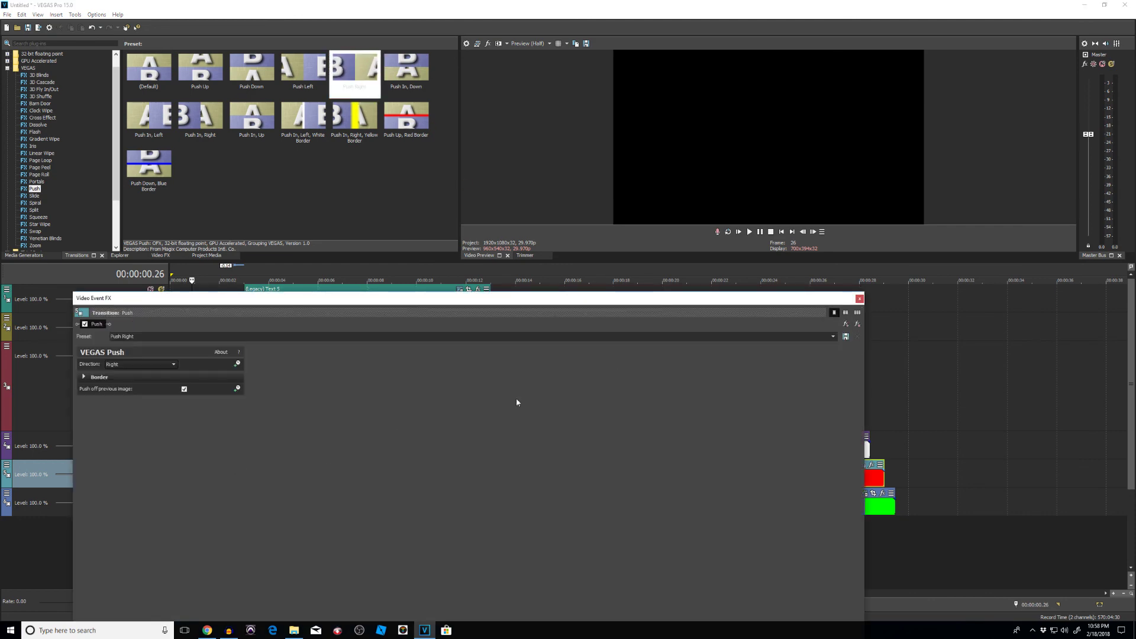
{"action": "left_click", "coordinate": [859, 299]}
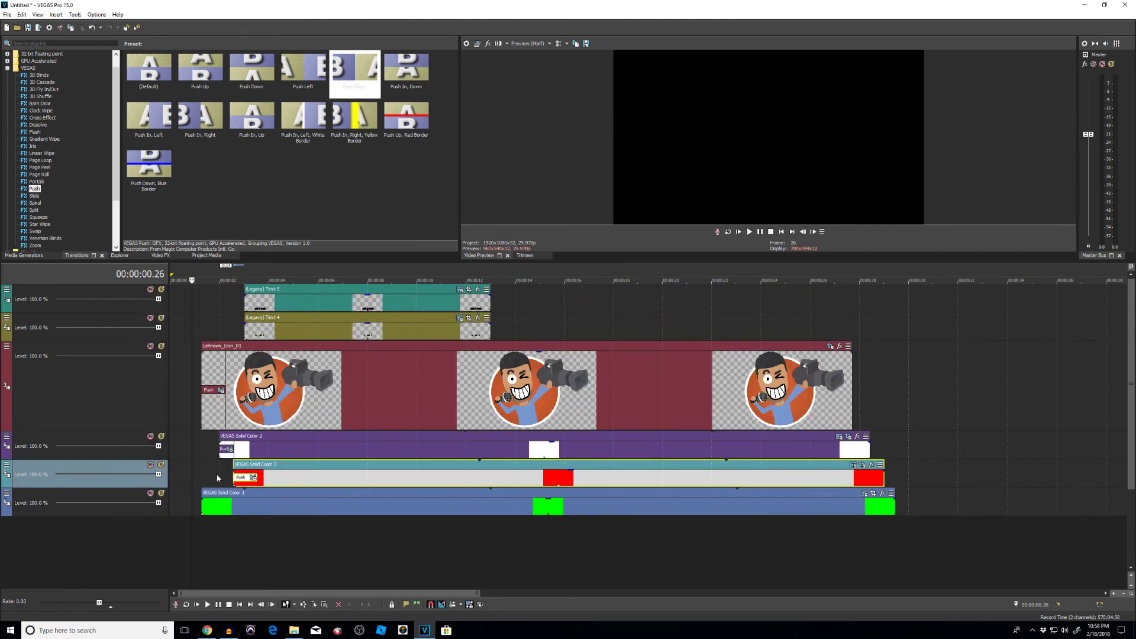
{"action": "left_click", "coordinate": [217, 478]}
{"action": "left_click", "coordinate": [202, 480]}
{"action": "key", "text": "space"}
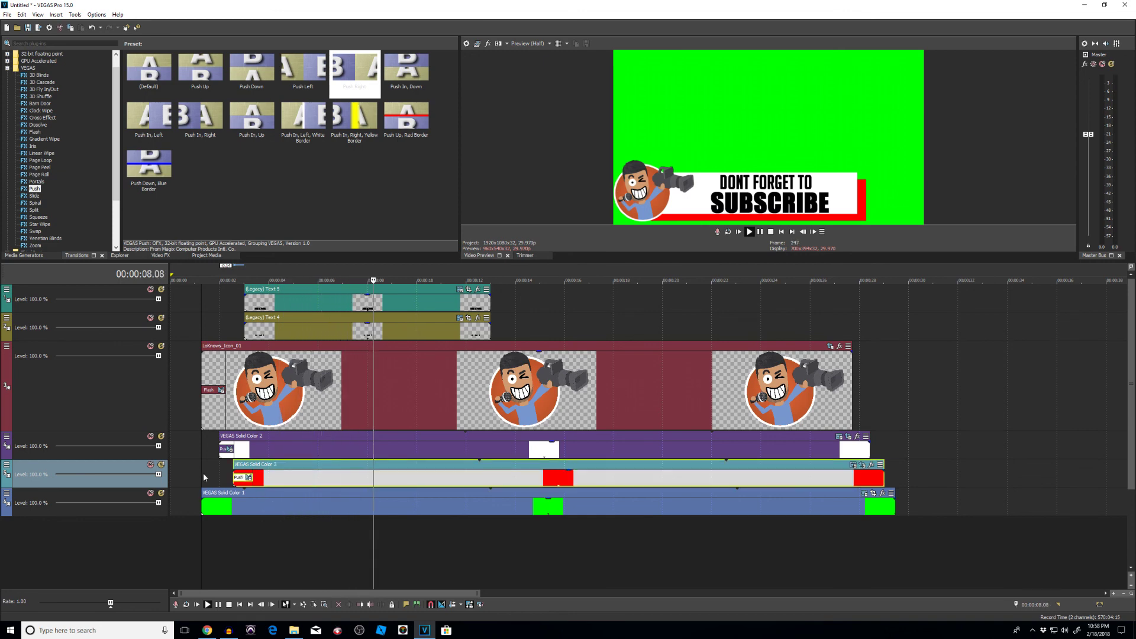
{"action": "key", "text": "space"}
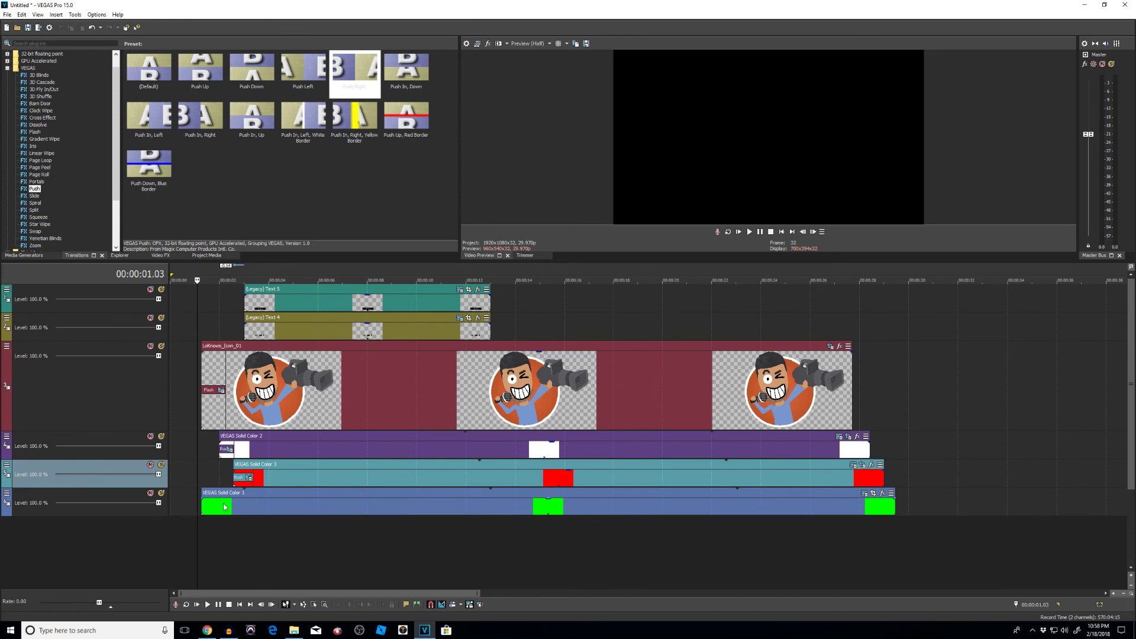
- Replay the intro, shift the red bar event 9 frames earlier and check the new timing in playback
{"action": "key", "text": "Up"}
{"action": "key", "text": "space"}
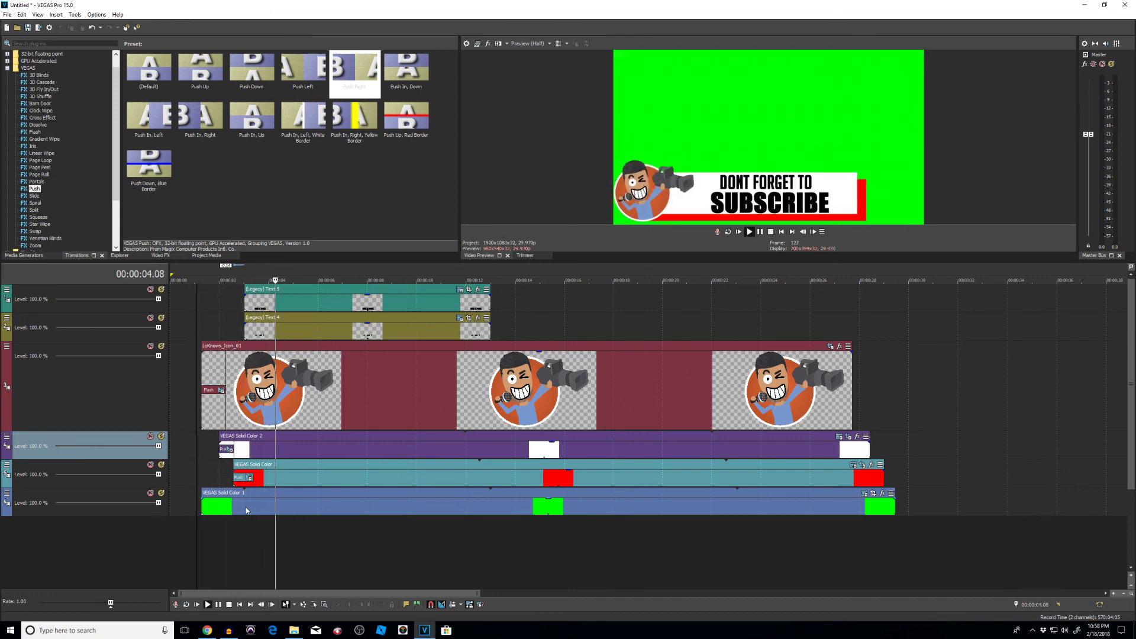
{"action": "key", "text": "space"}
{"action": "left_click_drag", "start_coordinate": [285, 468], "coordinate": [282, 466]}
{"action": "key", "text": "Up"}
{"action": "key", "text": "space"}
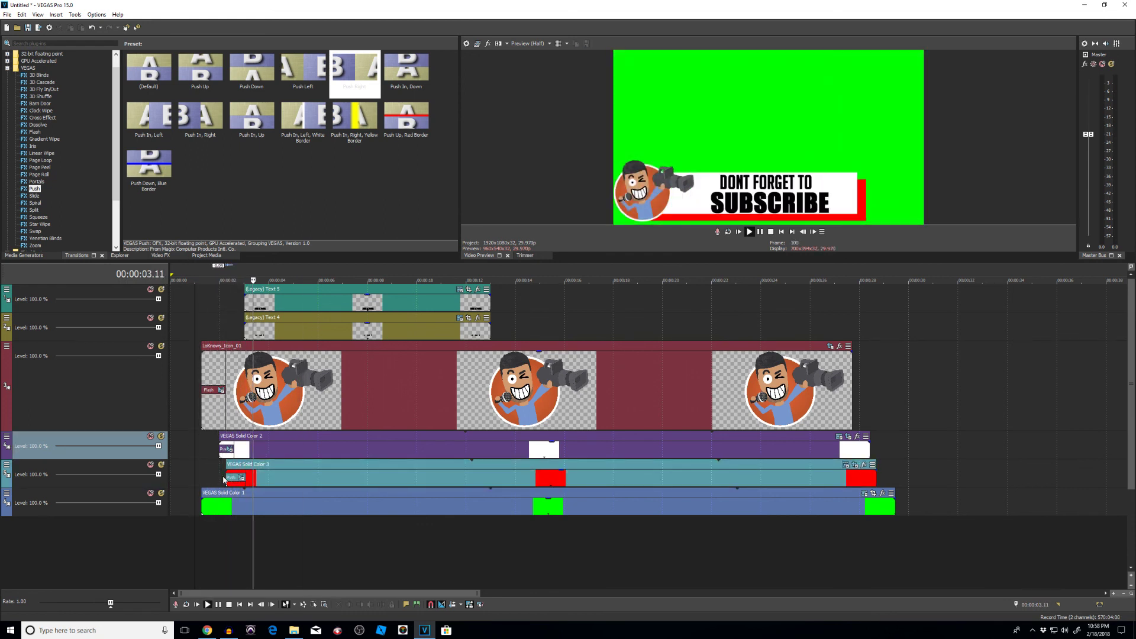
{"action": "key", "text": "space"}
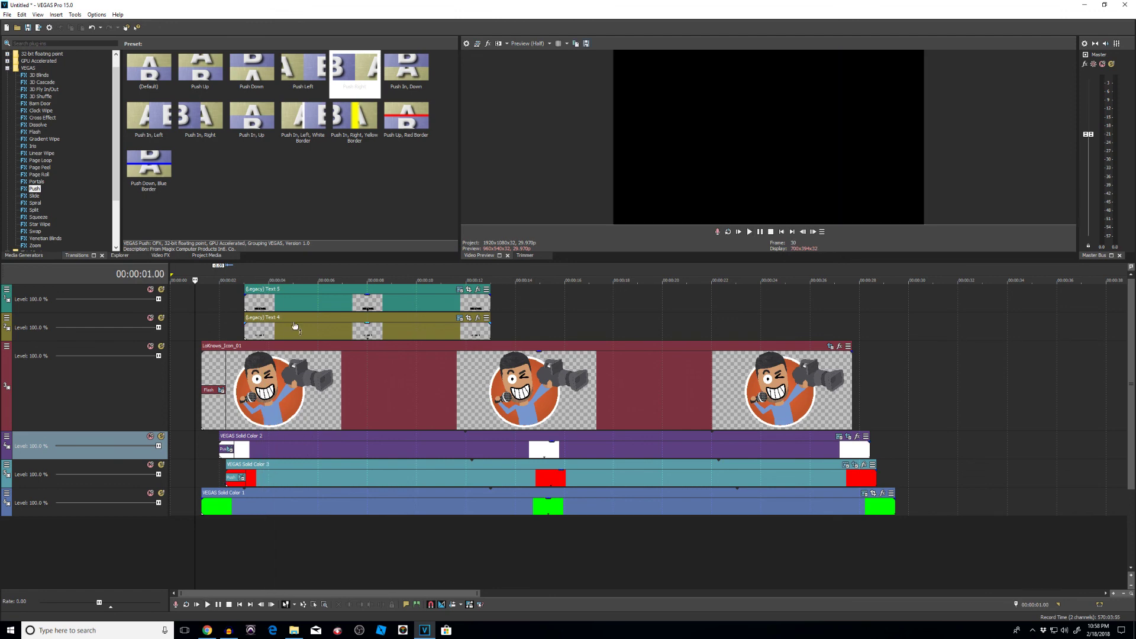
- Add a short fade-in to the start of the "SUBSCRIBE" text event
{"action": "left_click", "coordinate": [273, 302]}
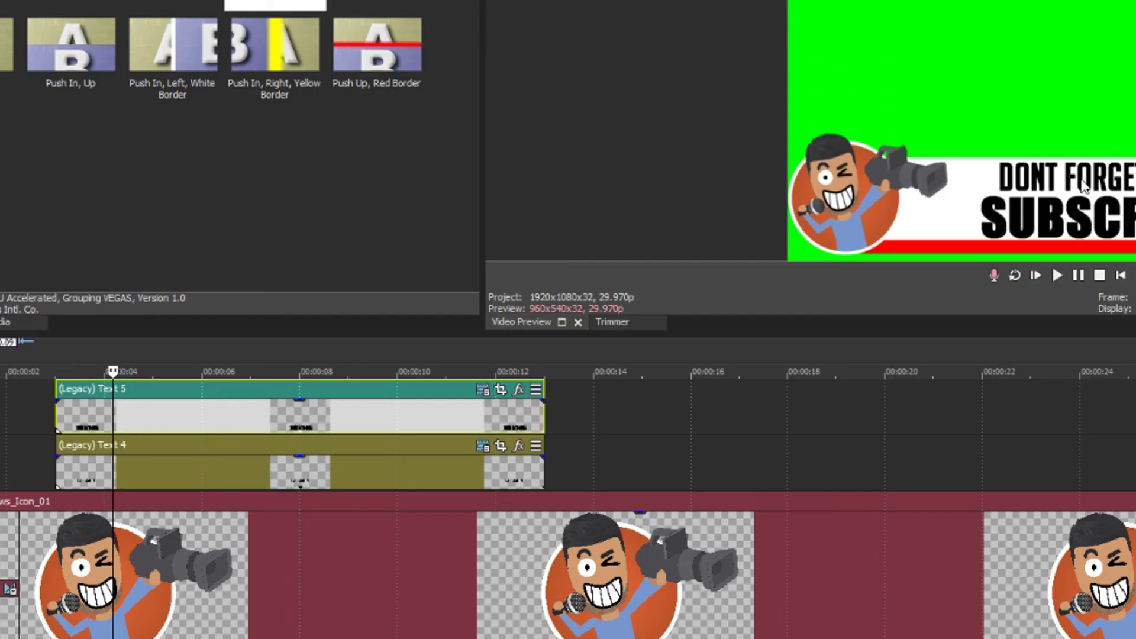
{"action": "scroll", "coordinate": [136, 460], "scroll_direction": "up", "scroll_amount": 2}
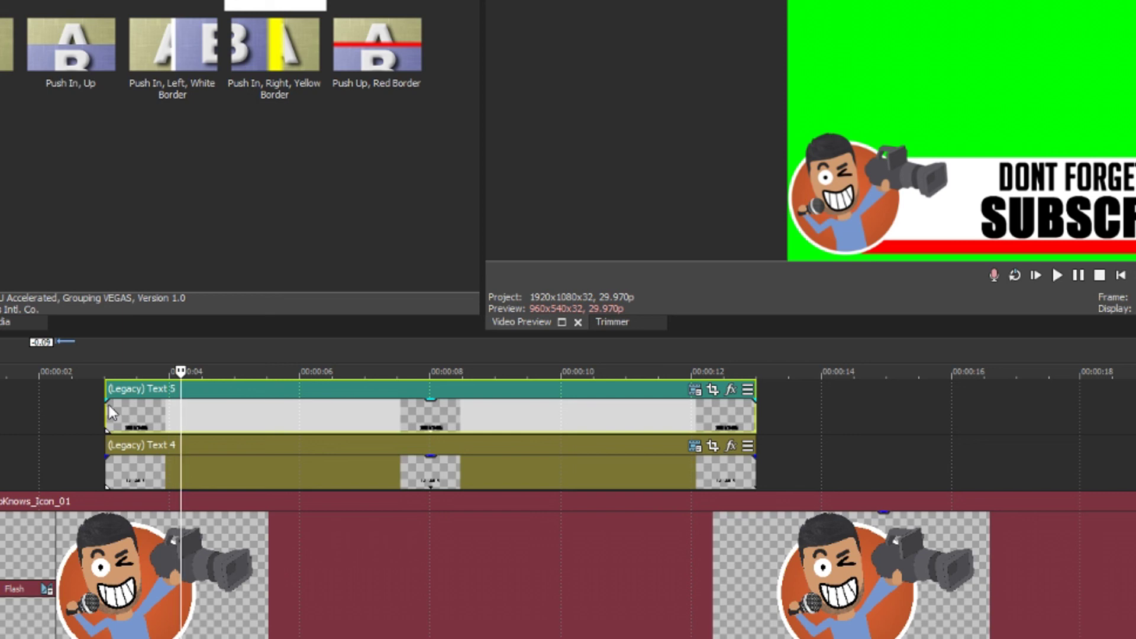
{"action": "left_click_drag", "start_coordinate": [106, 404], "coordinate": [126, 412]}
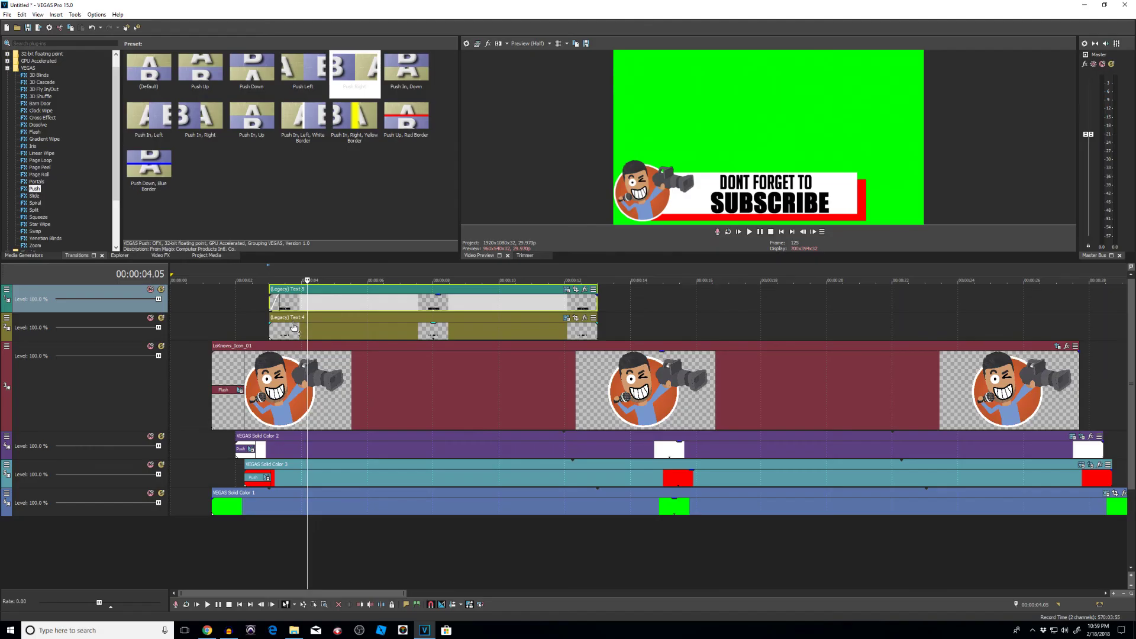
- Give the "DONT FORGET TO" event a short fade-in, start it slightly after the "SUBSCRIBE" event and preview from the project start
{"action": "left_click", "coordinate": [292, 319]}
{"action": "left_click_drag", "start_coordinate": [296, 318], "coordinate": [284, 321]}
{"action": "left_click", "coordinate": [778, 234]}
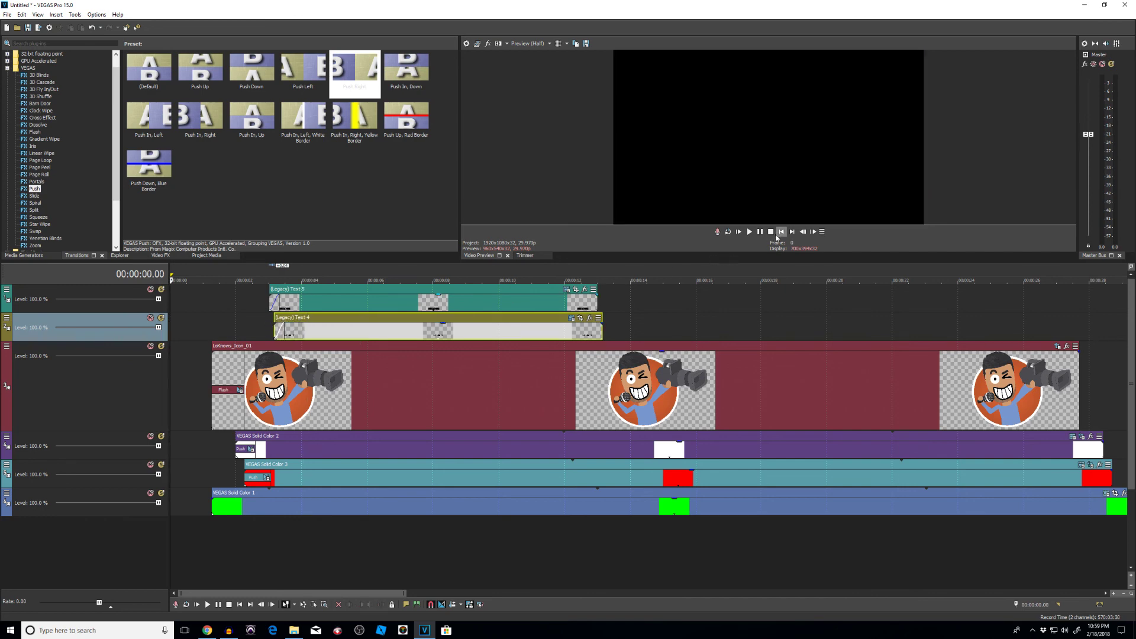
{"action": "left_click", "coordinate": [749, 232]}
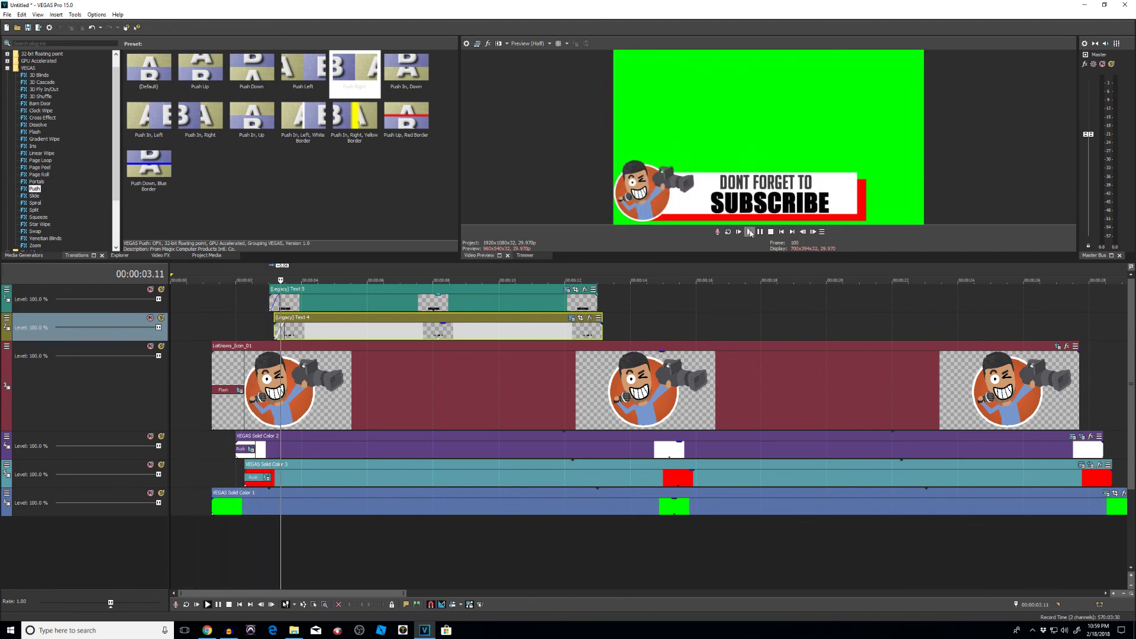
{"action": "key", "text": "space"}
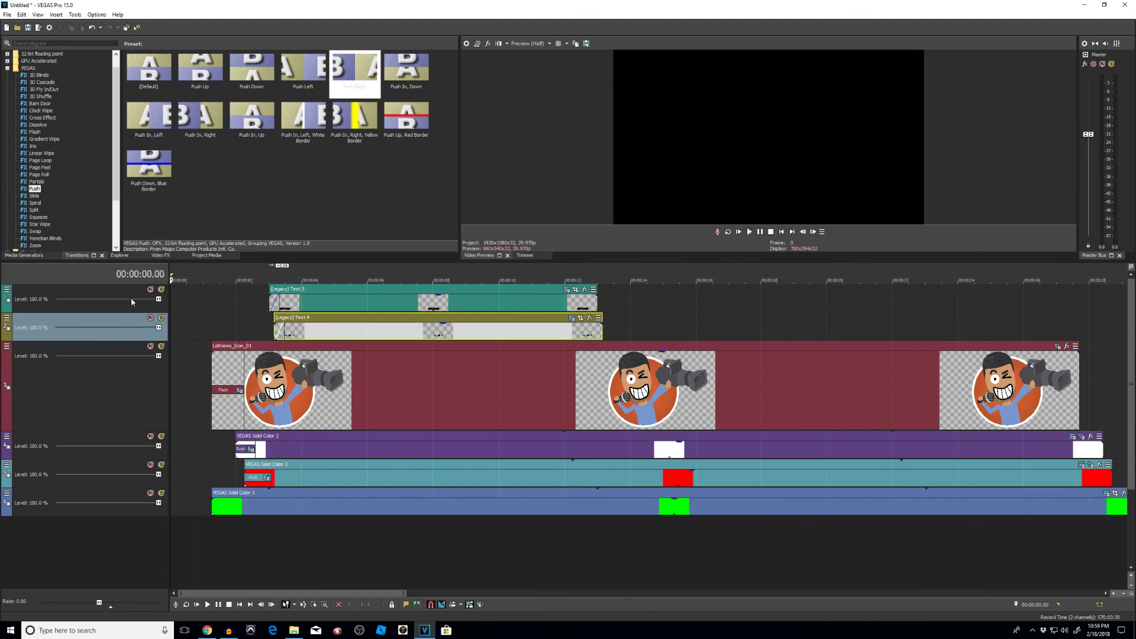
- Move the "DONT FORGET TO" track above the "SUBSCRIBE" track and play back the intro
{"action": "left_click", "coordinate": [129, 294]}
{"action": "left_click_drag", "start_coordinate": [124, 321], "coordinate": [130, 288]}
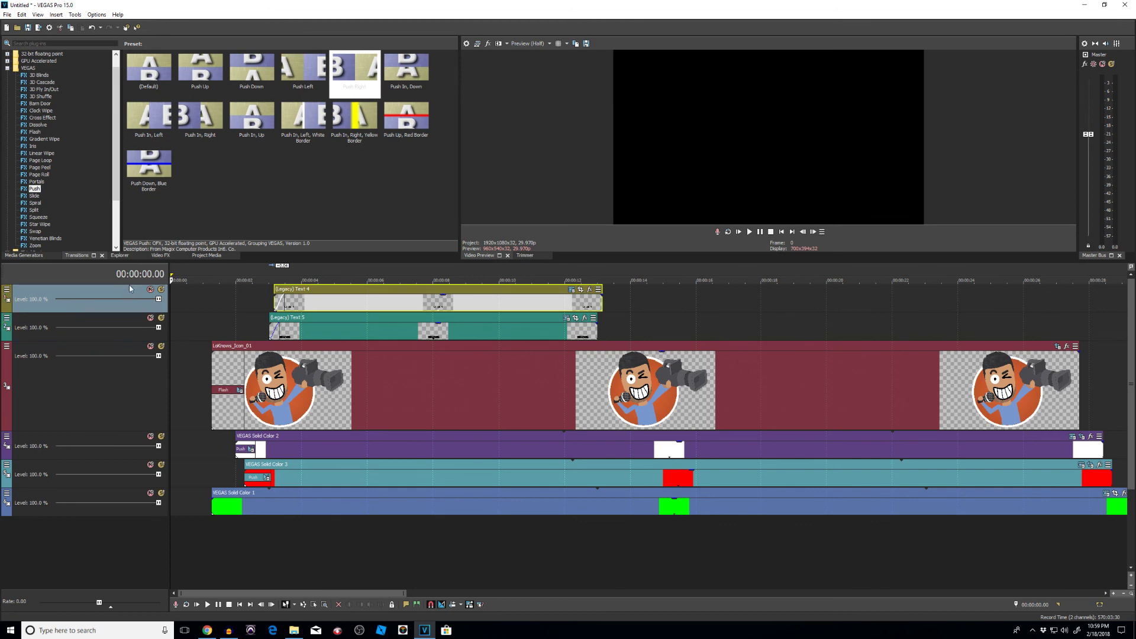
{"action": "left_click", "coordinate": [243, 326]}
{"action": "key", "text": "space"}
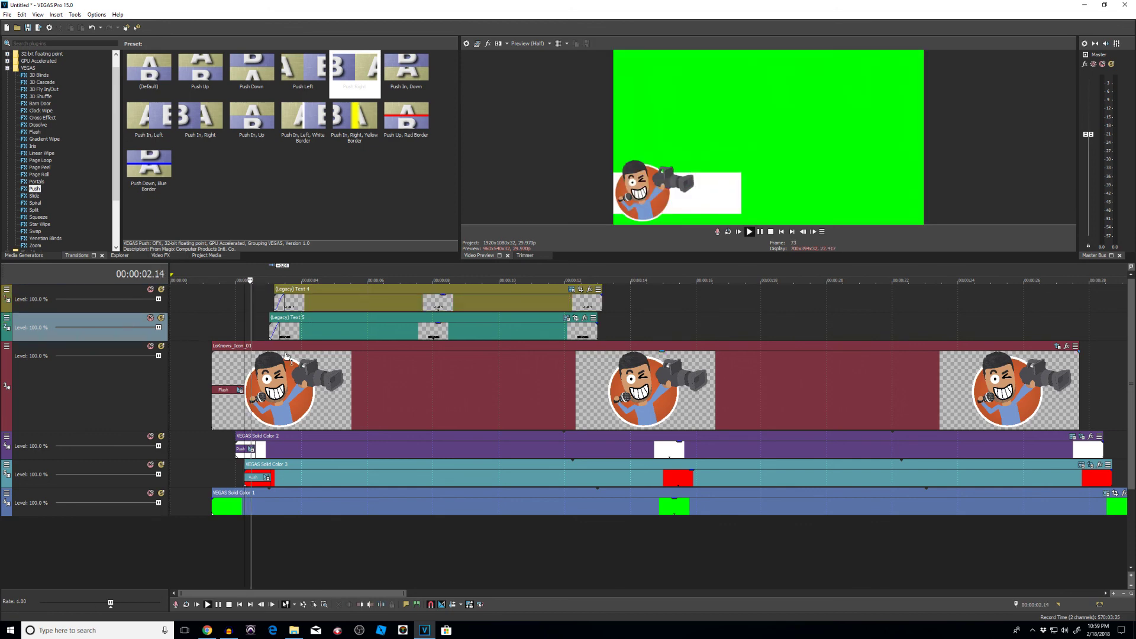
{"action": "key", "text": "space"}
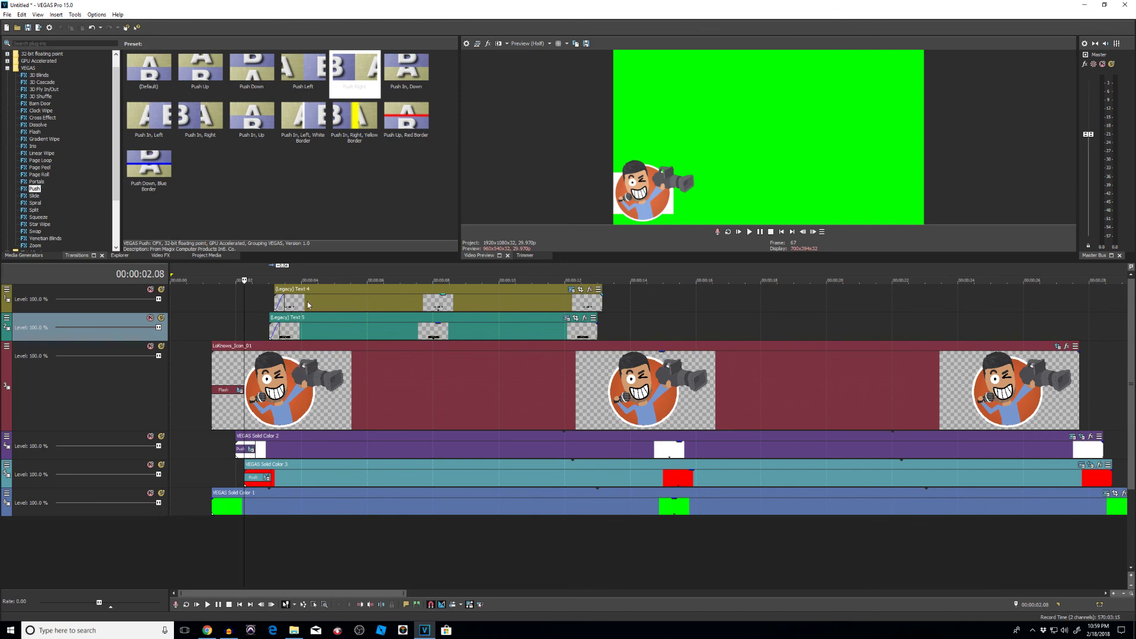
- Shift the "DONT FORGET TO" event 11 frames earlier so it starts before "SUBSCRIBE", and preview the animation
{"action": "left_click_drag", "start_coordinate": [317, 293], "coordinate": [305, 294]}
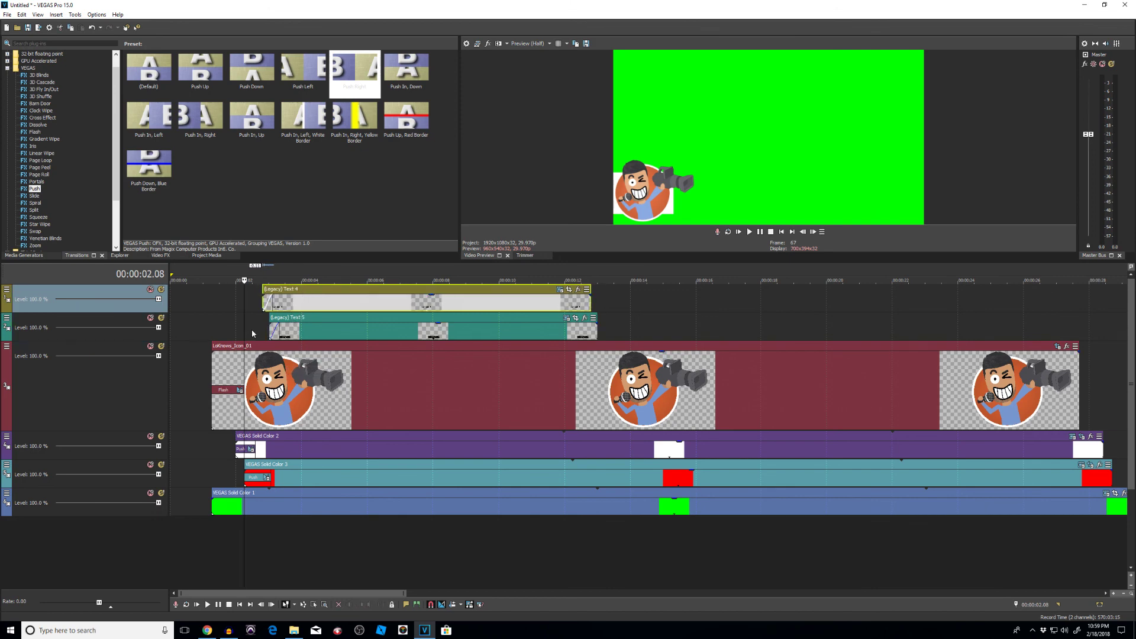
{"action": "left_click", "coordinate": [220, 328]}
{"action": "key", "text": "space"}
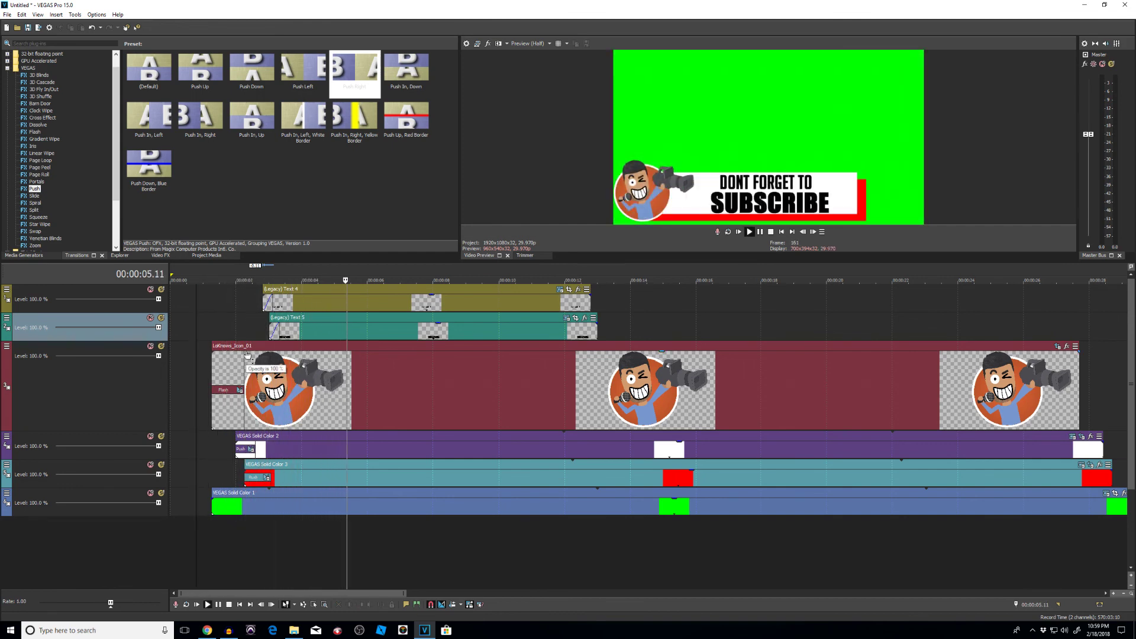
{"action": "key", "text": "space"}
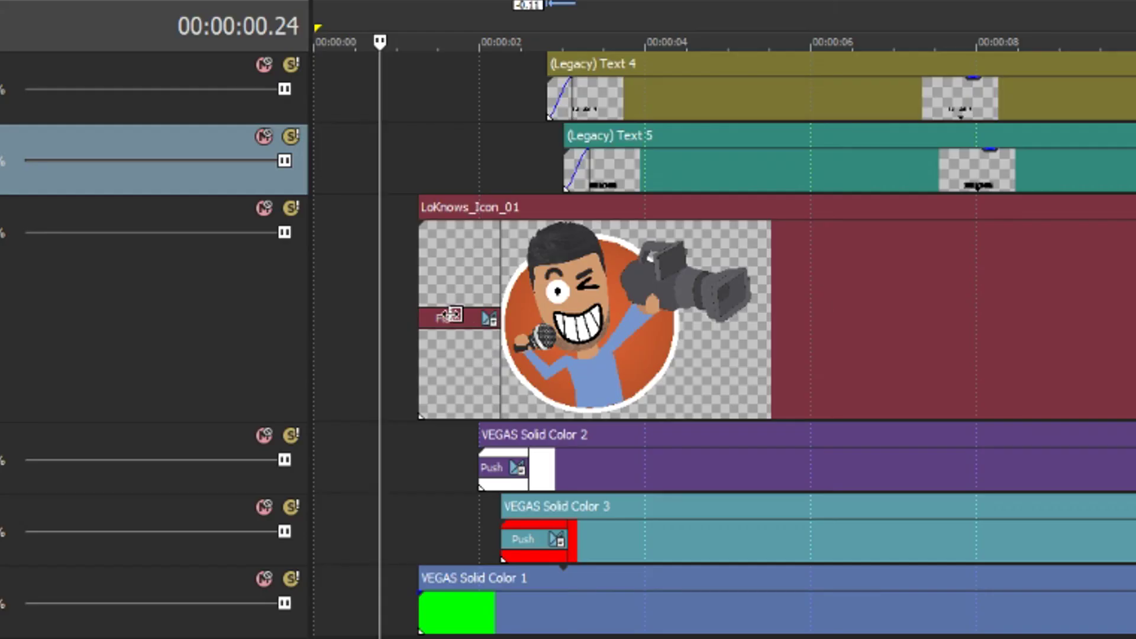
- Remove the Flash transition and its leftover fade-in from the start of the LoKnows_Icon_01 event, and preview the intro
{"action": "left_click", "coordinate": [224, 375]}
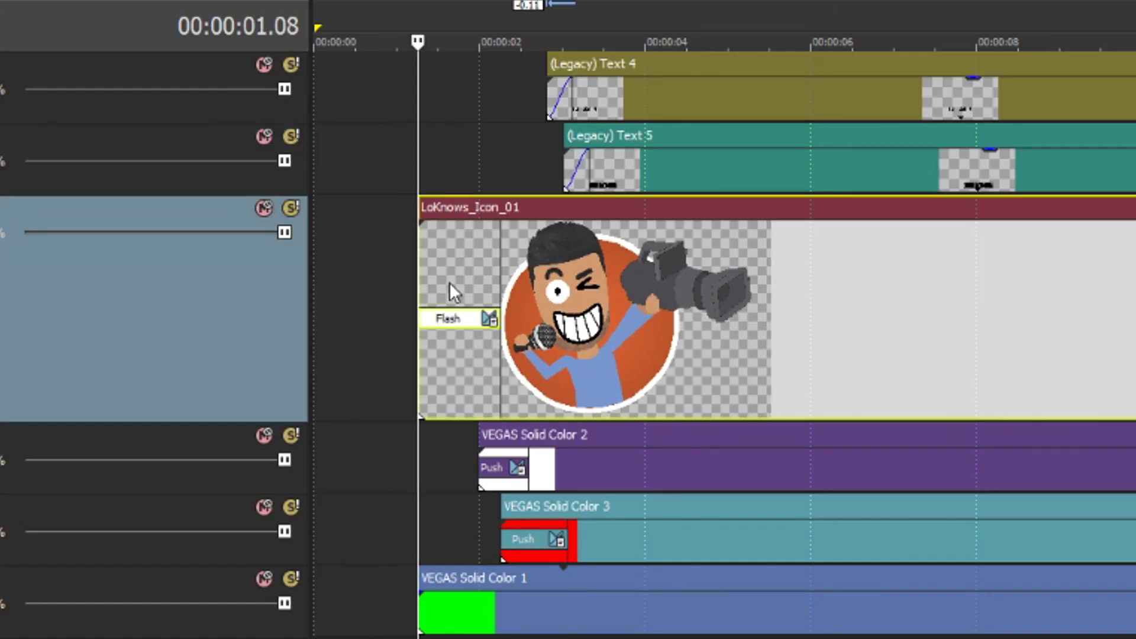
{"action": "left_click", "coordinate": [489, 318]}
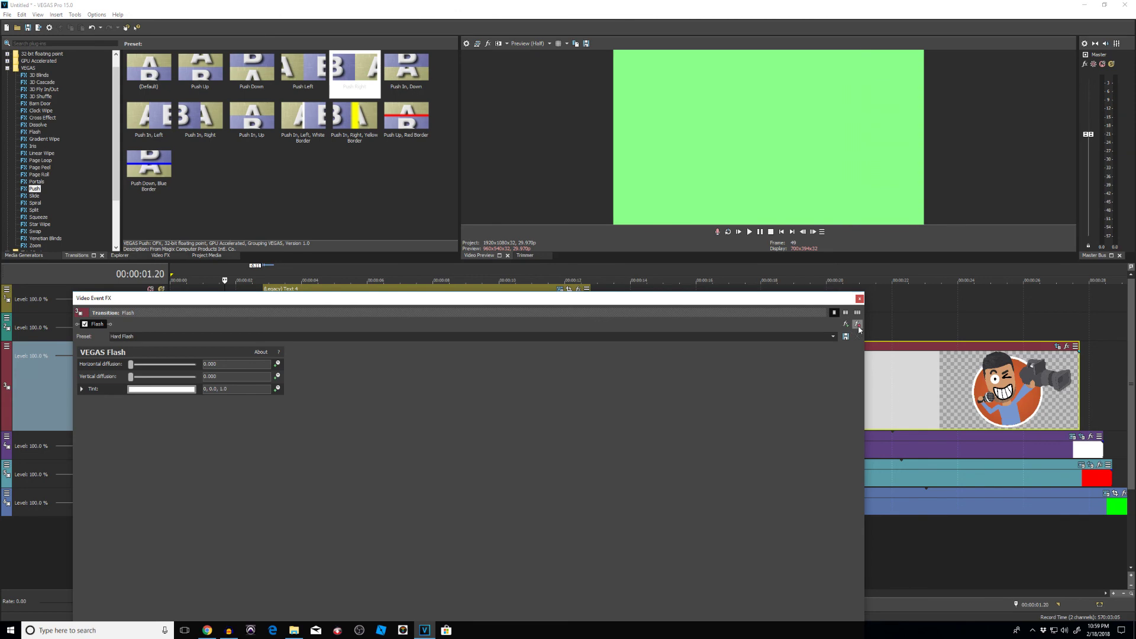
{"action": "left_click", "coordinate": [857, 325]}
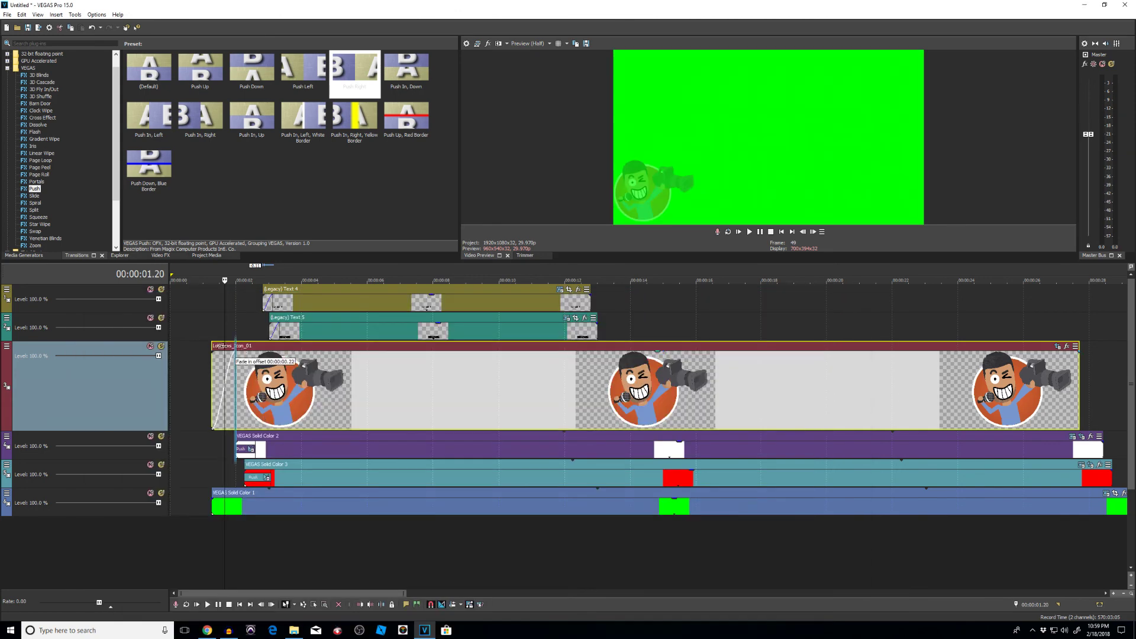
{"action": "left_click", "coordinate": [206, 334]}
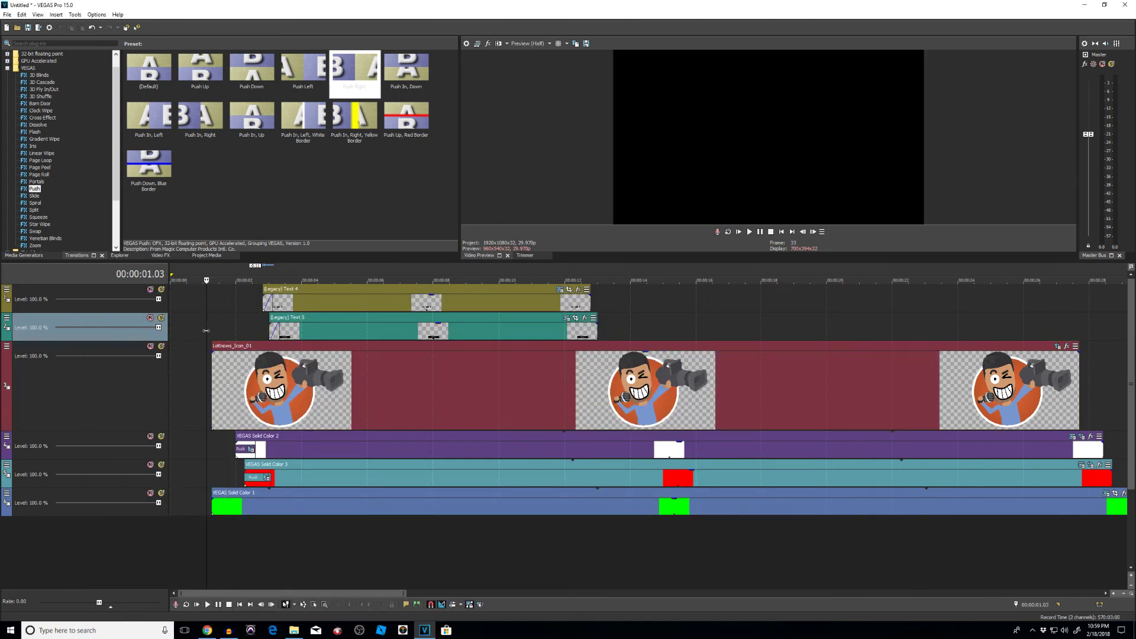
{"action": "key", "text": "space"}
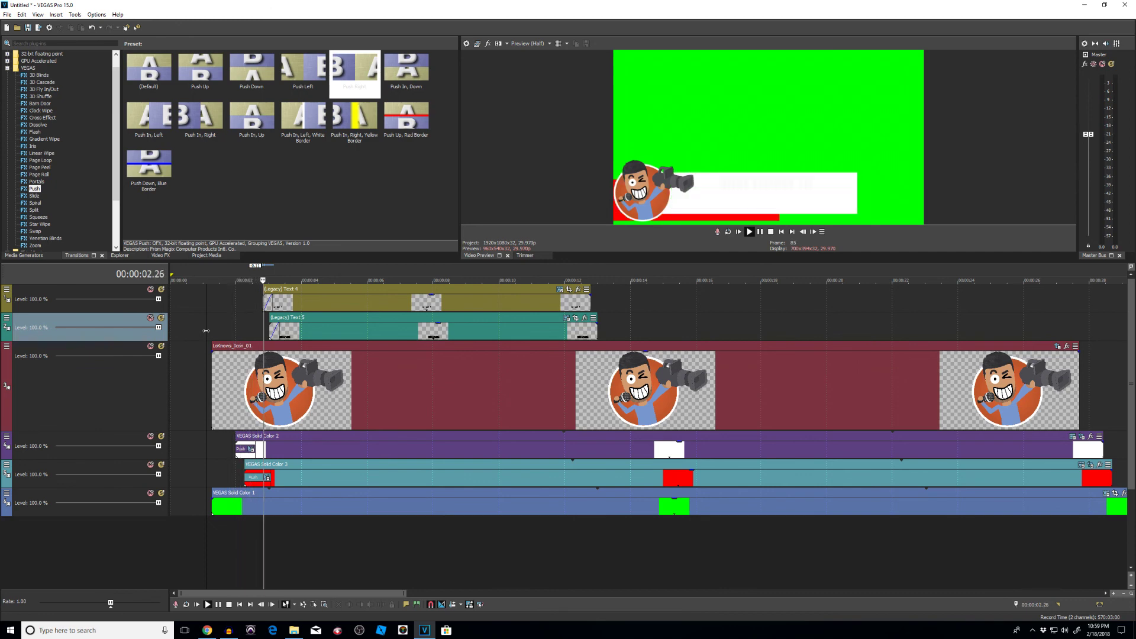
{"action": "key", "text": "space"}
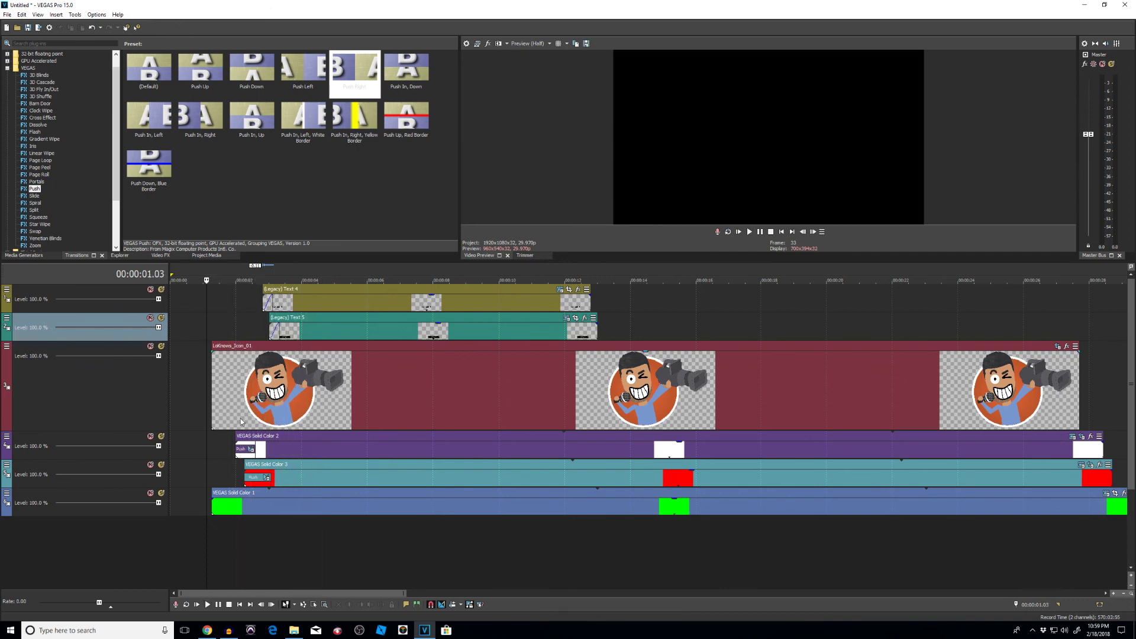
- Open Track Motion for the icon track, sync its cursor with the project timeline, and add a Position keyframe at 00:00:01.21
{"action": "left_click", "coordinate": [225, 441]}
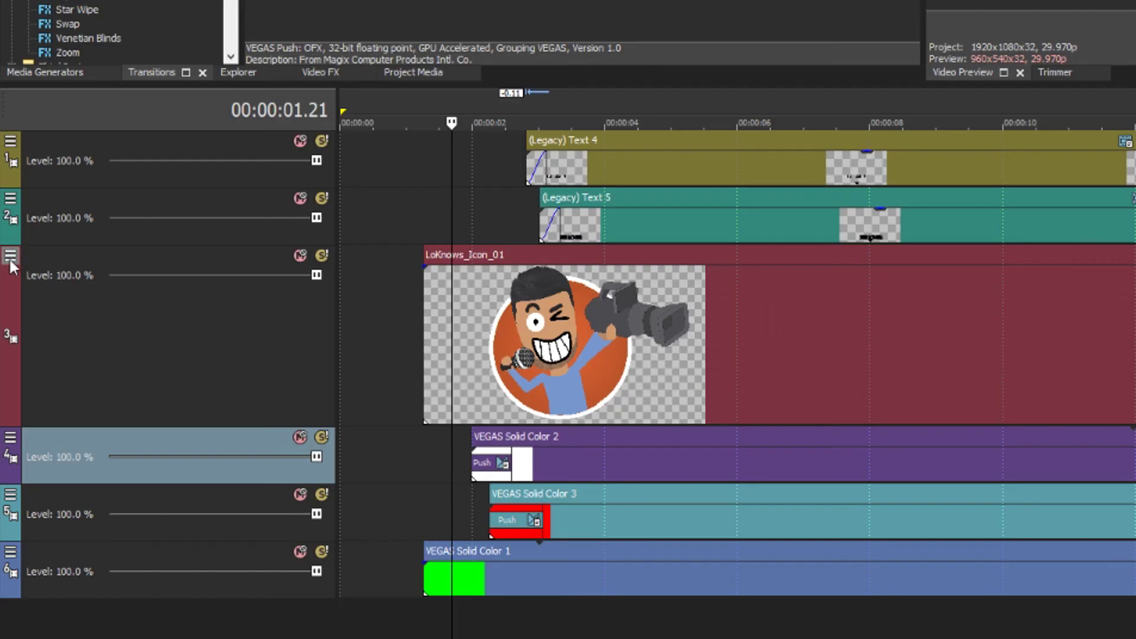
{"action": "left_click", "coordinate": [7, 346]}
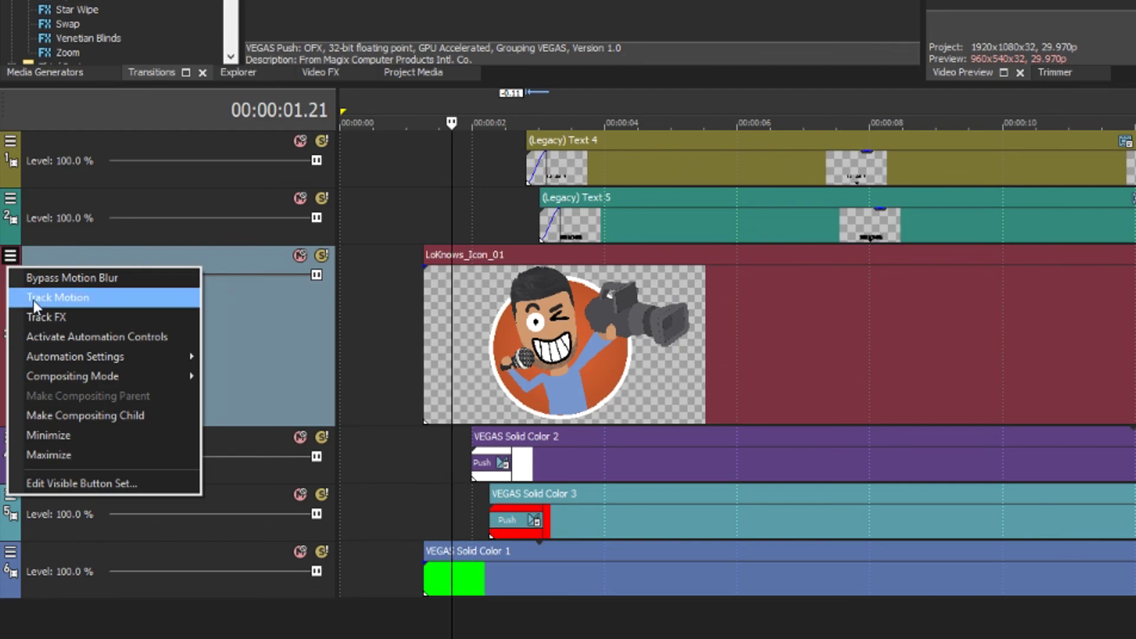
{"action": "left_click", "coordinate": [33, 298]}
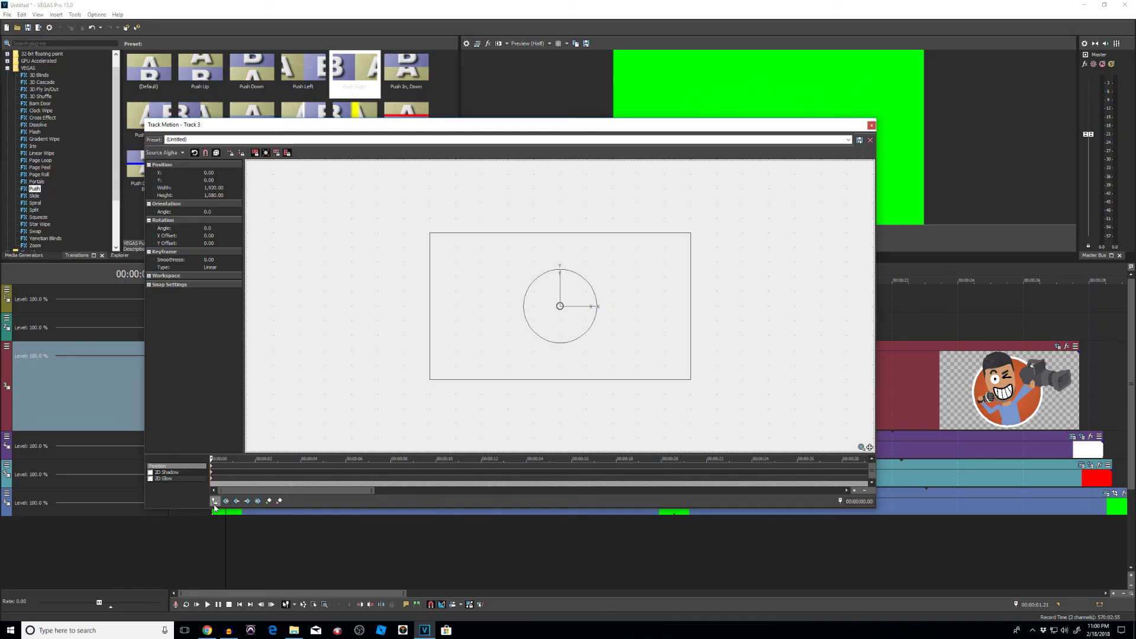
{"action": "left_click", "coordinate": [215, 503]}
{"action": "left_click_drag", "start_coordinate": [620, 127], "coordinate": [861, 187]}
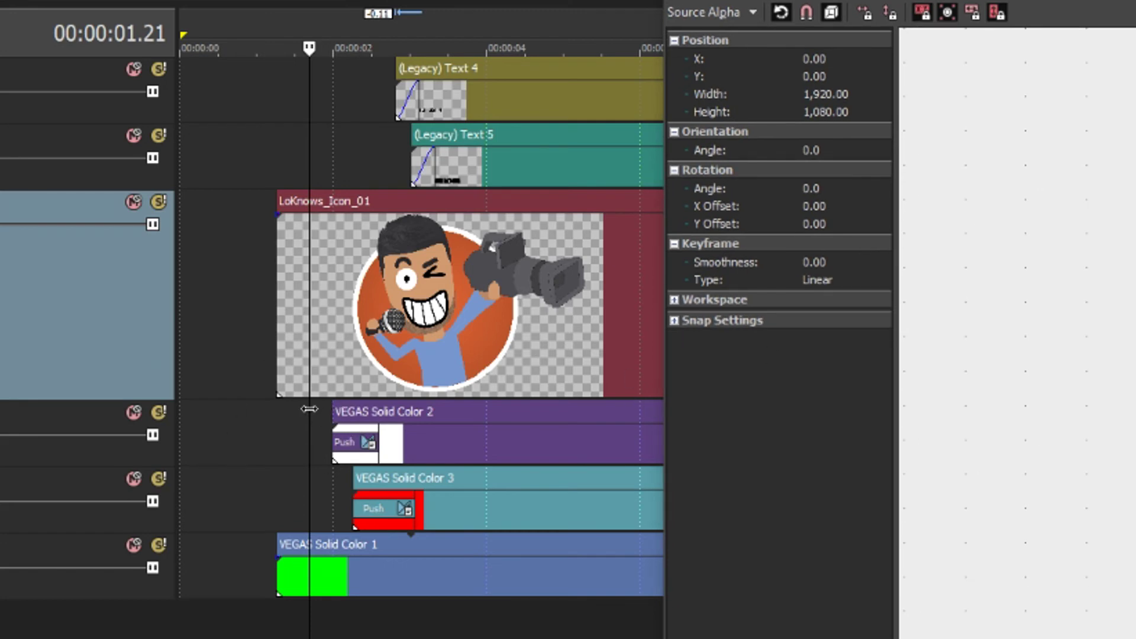
{"action": "left_click", "coordinate": [309, 409]}
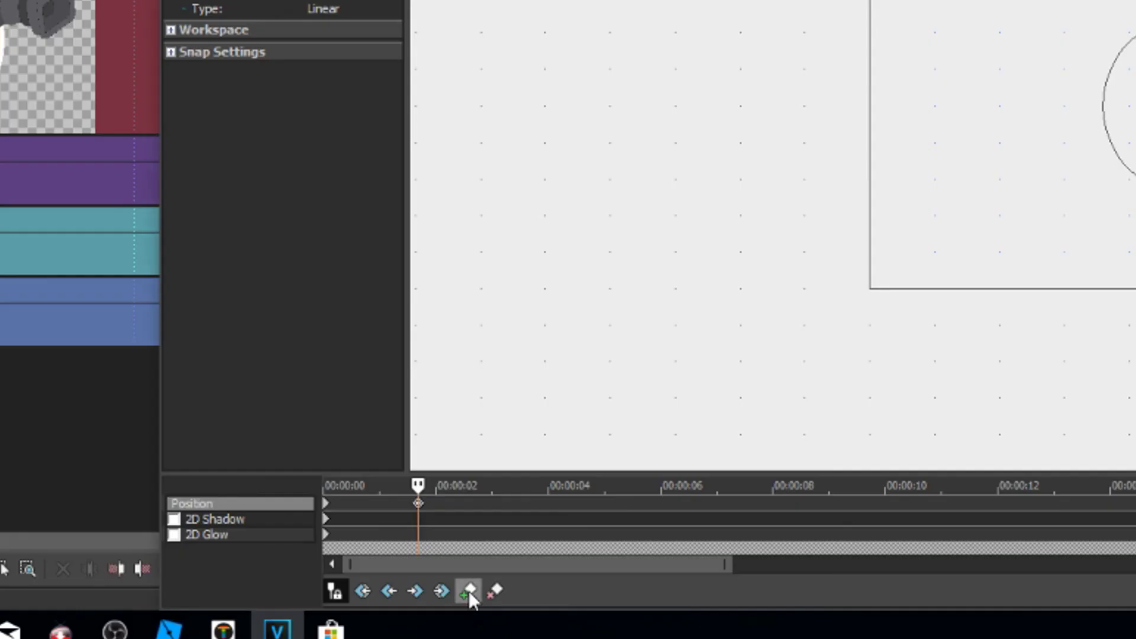
{"action": "left_click", "coordinate": [468, 590]}
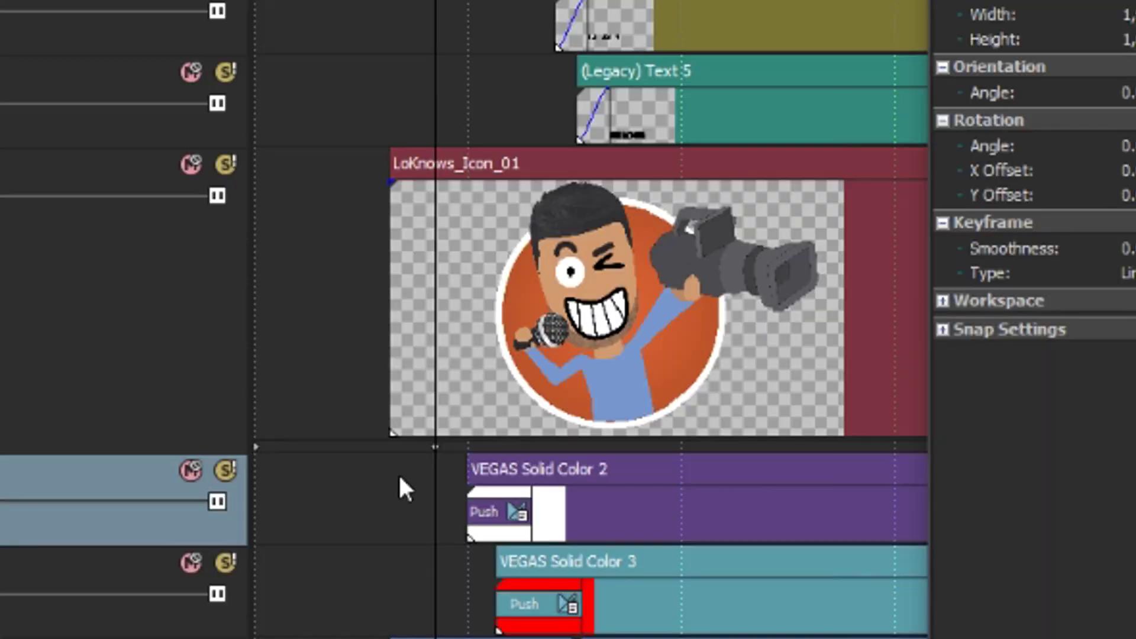
- At 00:00:01.12, move the icon track diagonally out of the lower-left frame corner to about X -422, Y -373, and preview
{"action": "left_click", "coordinate": [215, 441]}
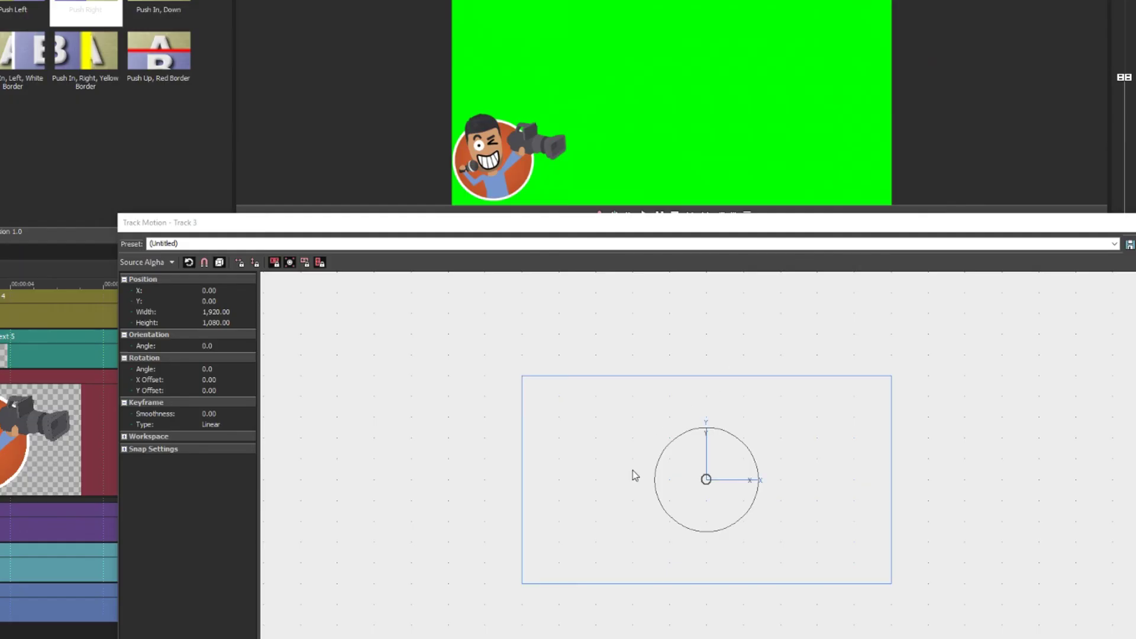
{"action": "left_click_drag", "start_coordinate": [633, 476], "coordinate": [550, 548]}
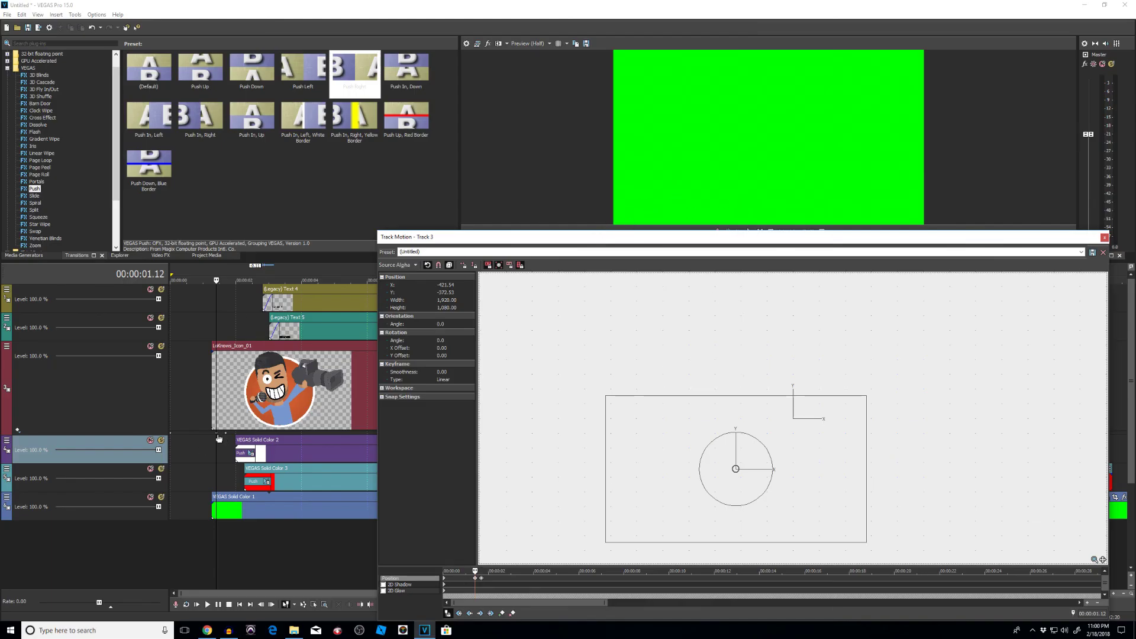
{"action": "left_click", "coordinate": [197, 452]}
{"action": "key", "text": "space"}
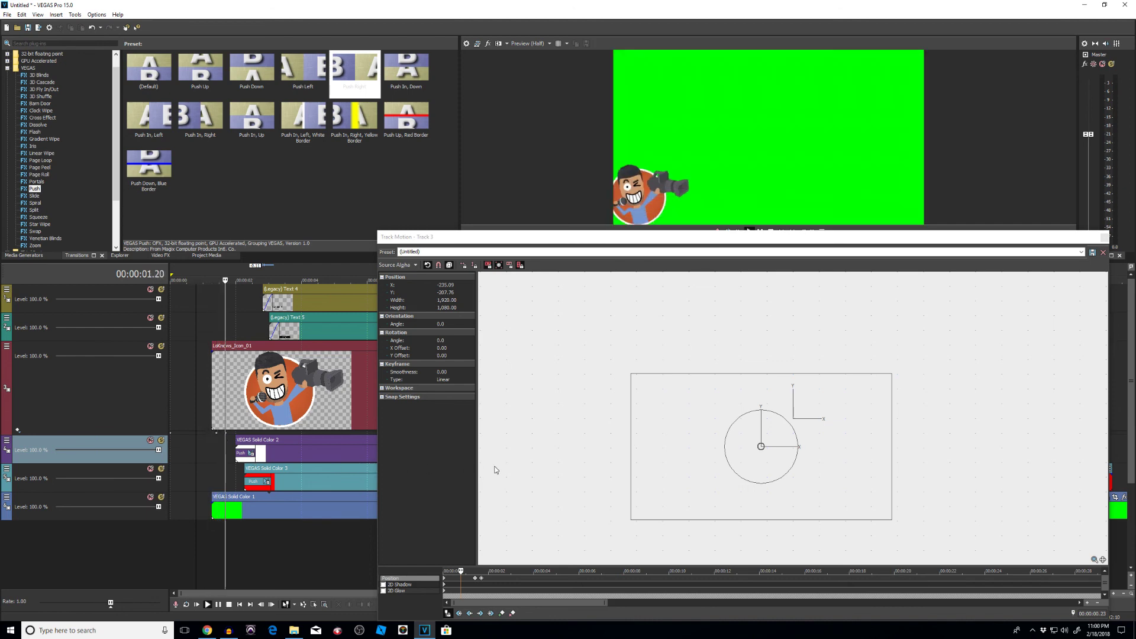
{"action": "key", "text": "Up"}
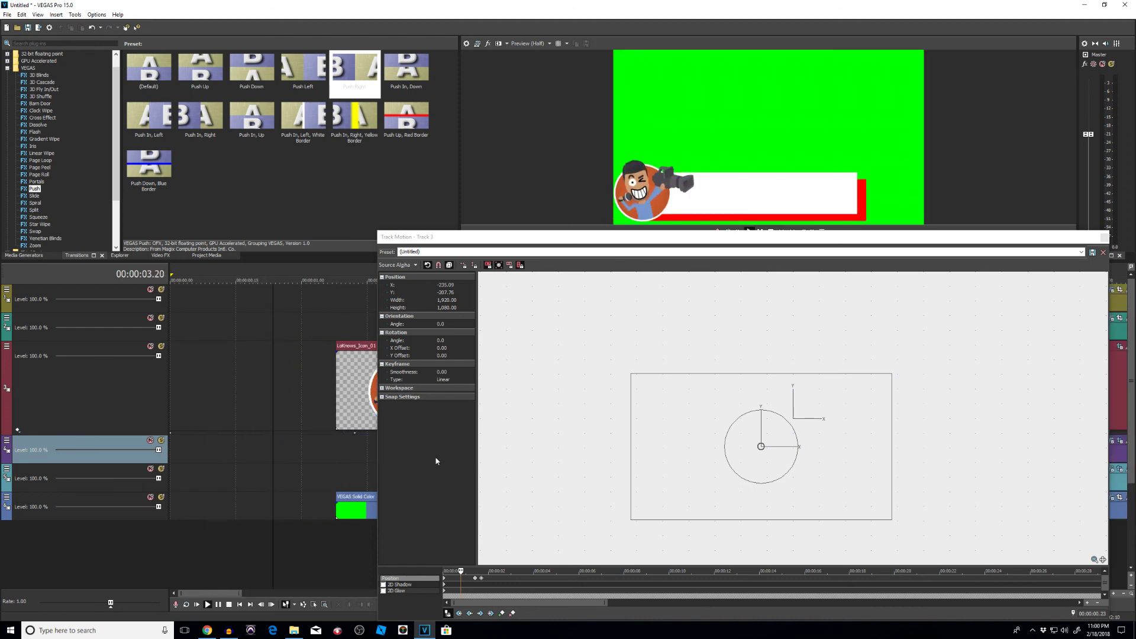
{"action": "key", "text": "space"}
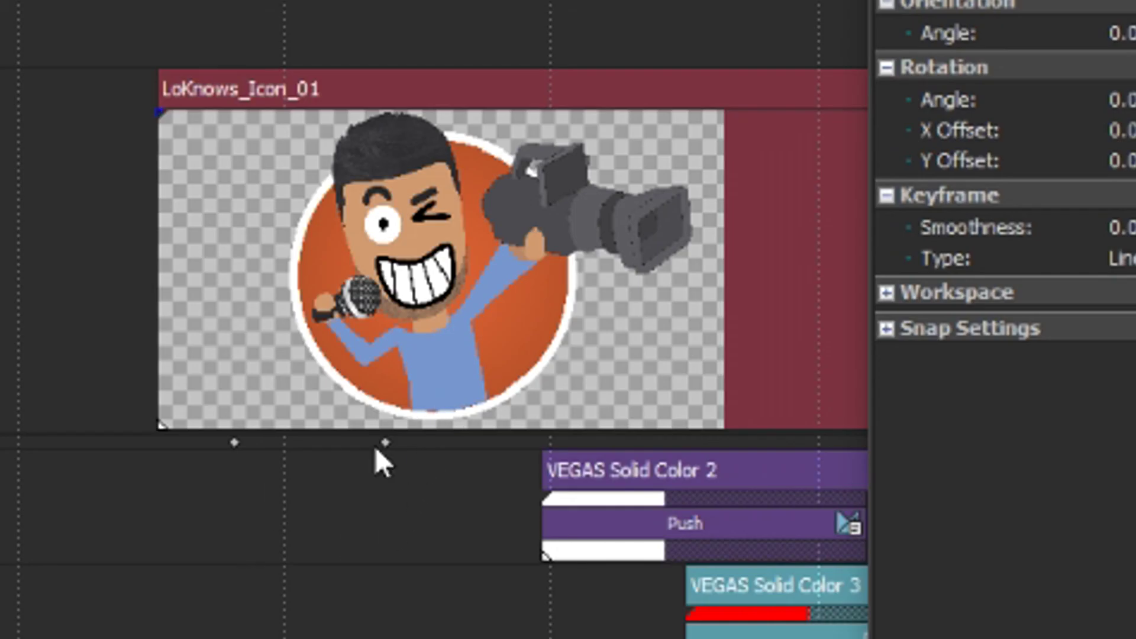
- Speed up the icon's slide-in by moving its end motion keyframe closer to the off-screen keyframe, and play it back
{"action": "left_click_drag", "start_coordinate": [384, 444], "coordinate": [315, 444]}
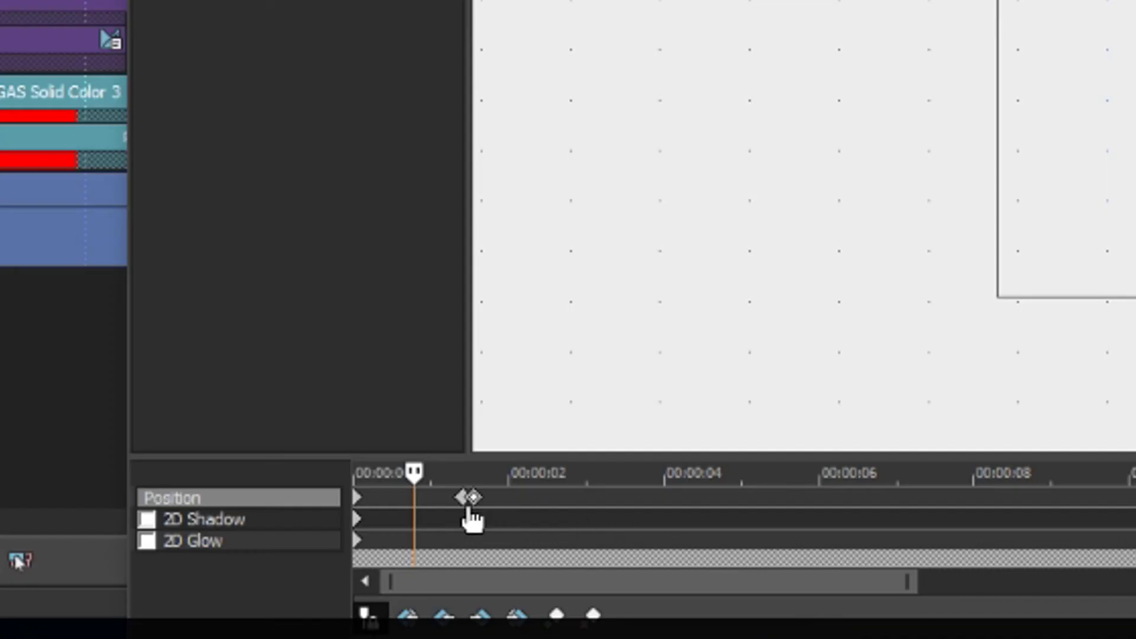
{"action": "scroll", "coordinate": [472, 521], "scroll_direction": "up", "scroll_amount": 5}
{"action": "left_click_drag", "start_coordinate": [880, 498], "coordinate": [870, 498]}
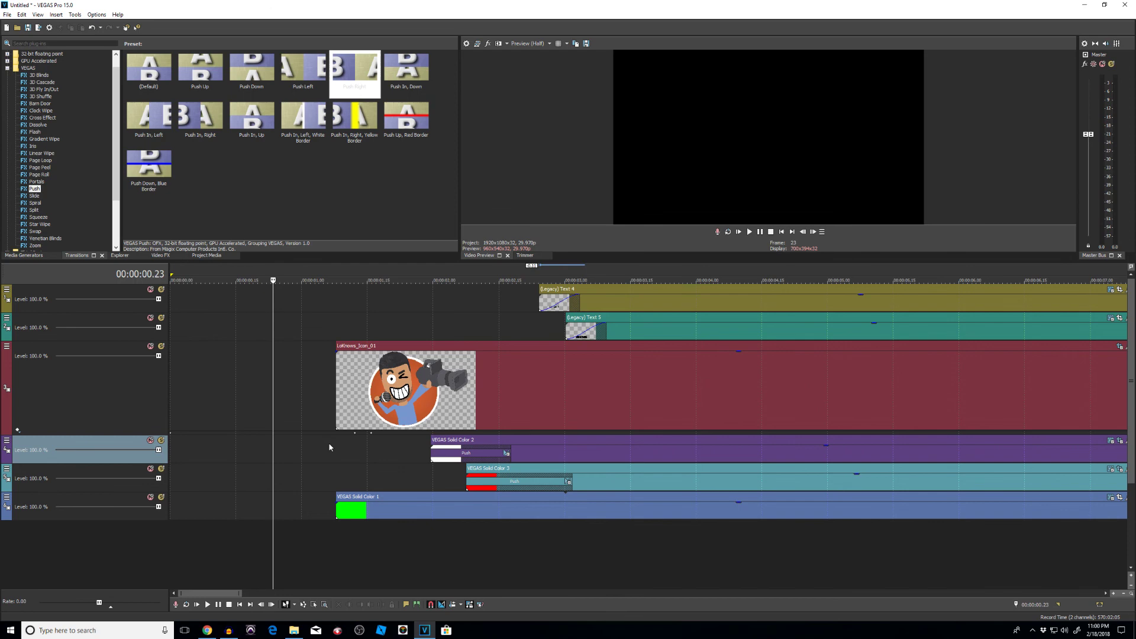
{"action": "left_click", "coordinate": [309, 453]}
{"action": "key", "text": "space"}
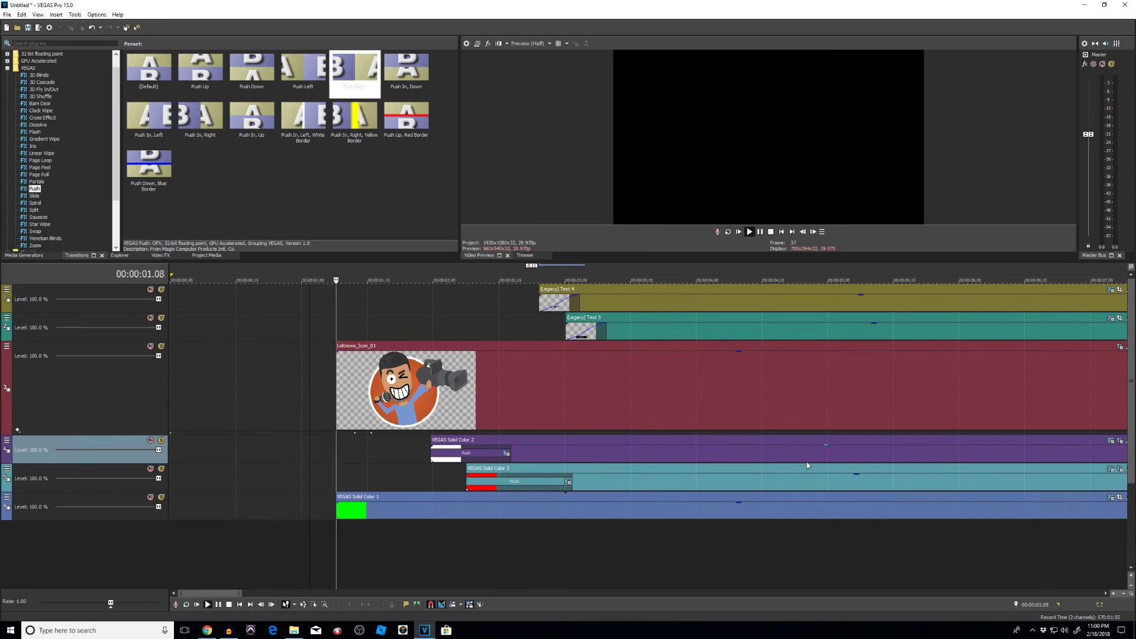
{"action": "key", "text": "space"}
{"action": "scroll", "coordinate": [430, 469], "scroll_direction": "up", "scroll_amount": 3}
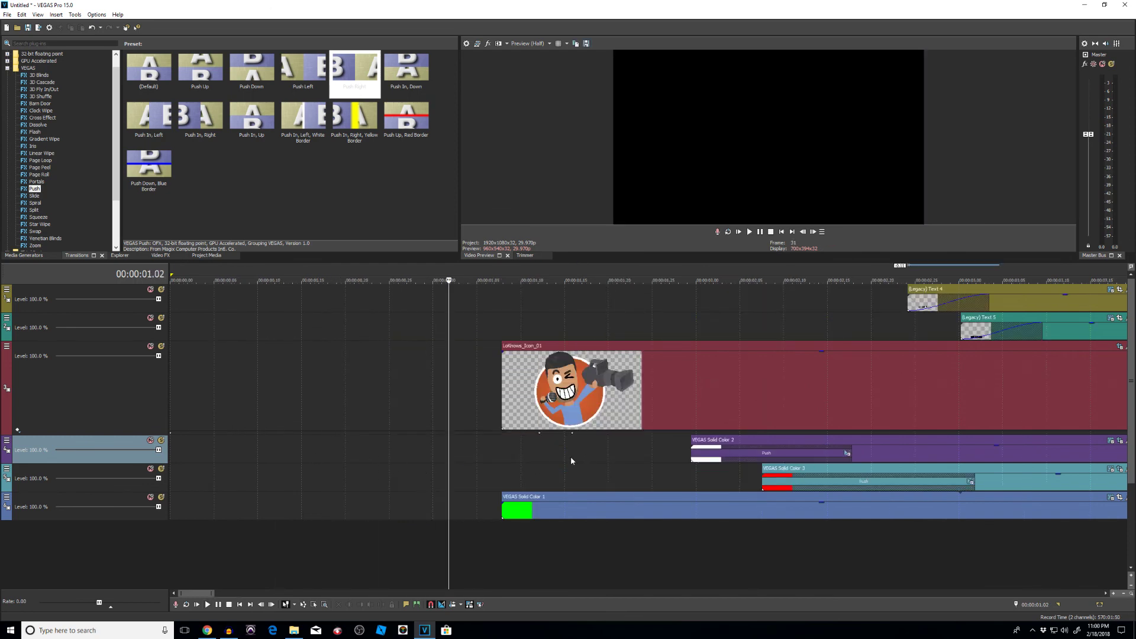
{"action": "key", "text": "space"}
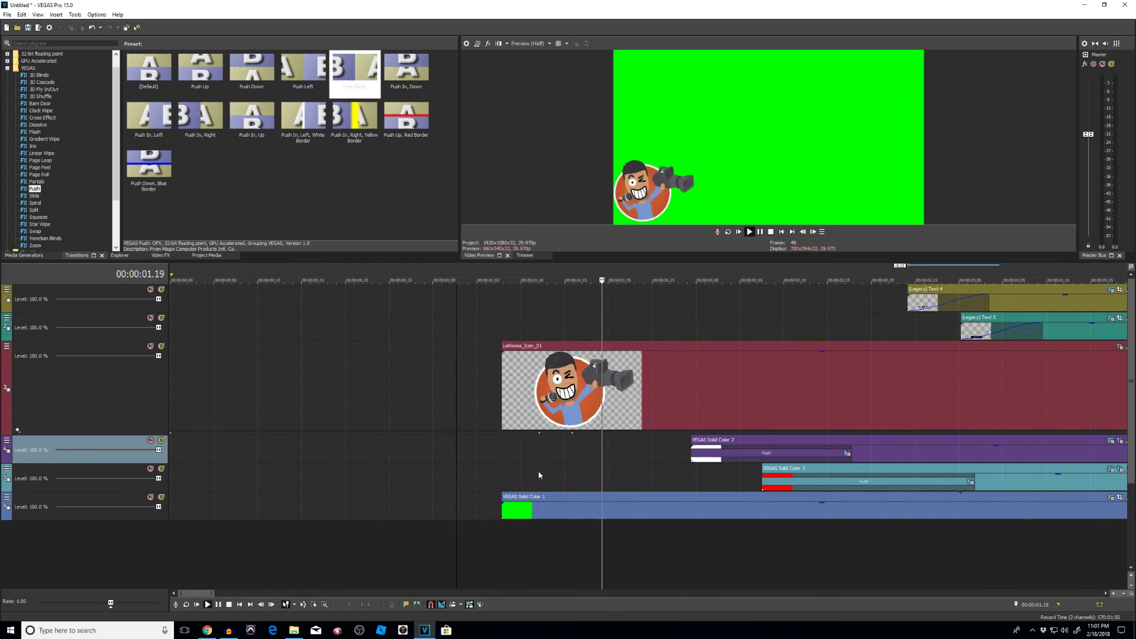
- Shift the LoKnows_Icon_01 event slightly later so it starts after the green background, and preview from before the intro
{"action": "scroll", "coordinate": [538, 471], "scroll_direction": "down", "scroll_amount": 5}
{"action": "left_click_drag", "start_coordinate": [289, 388], "coordinate": [300, 387]}
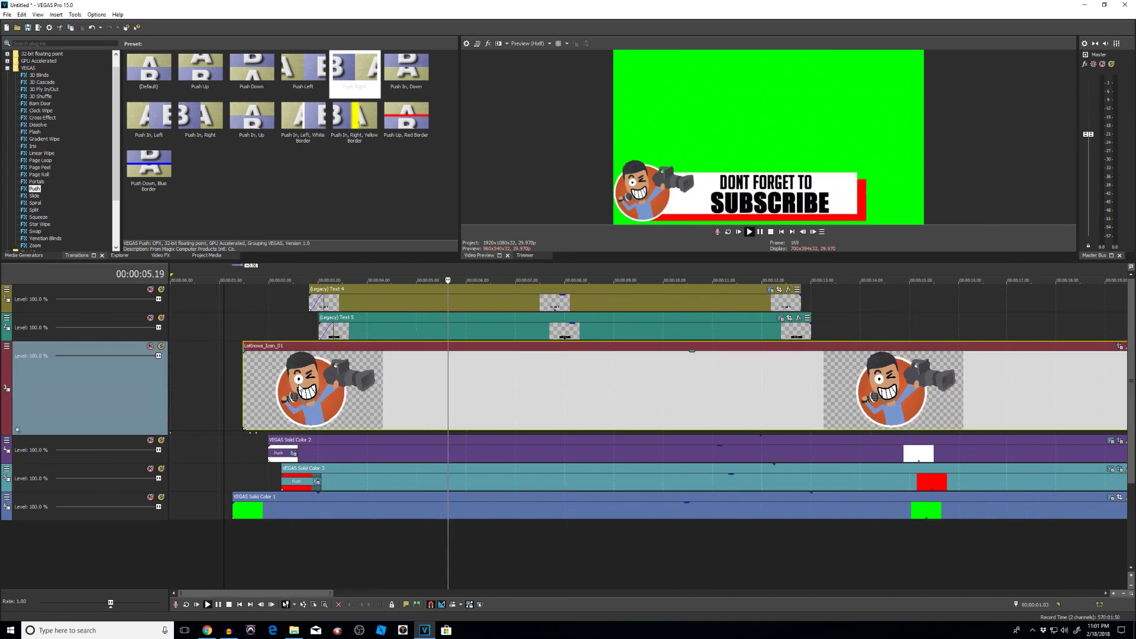
{"action": "key", "text": "space"}
{"action": "left_click", "coordinate": [225, 465]}
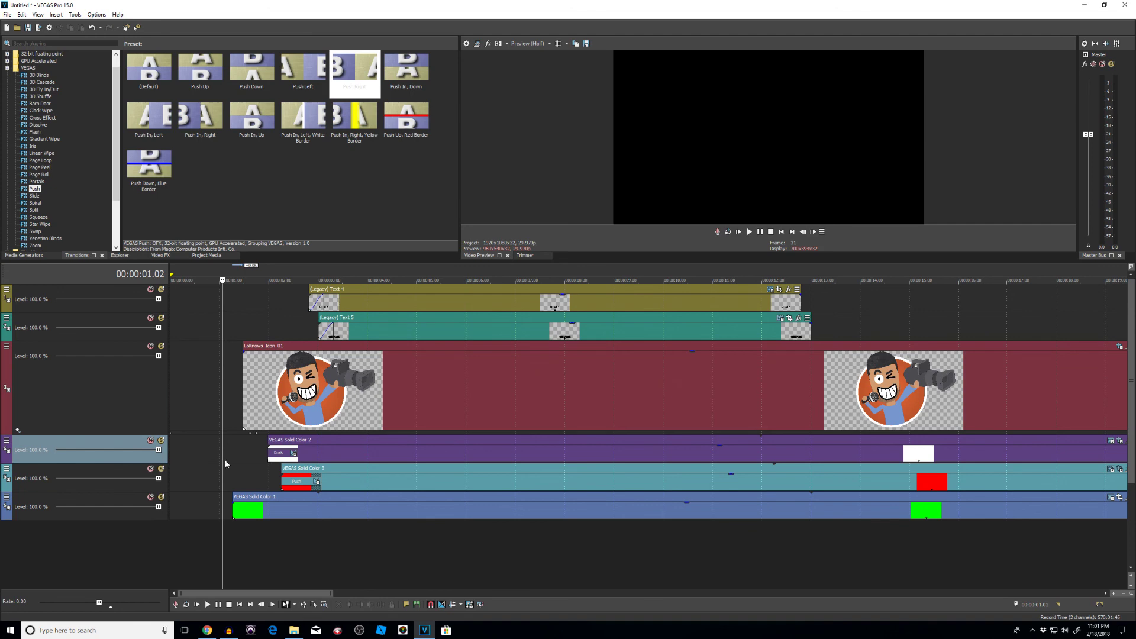
{"action": "key", "text": "space"}
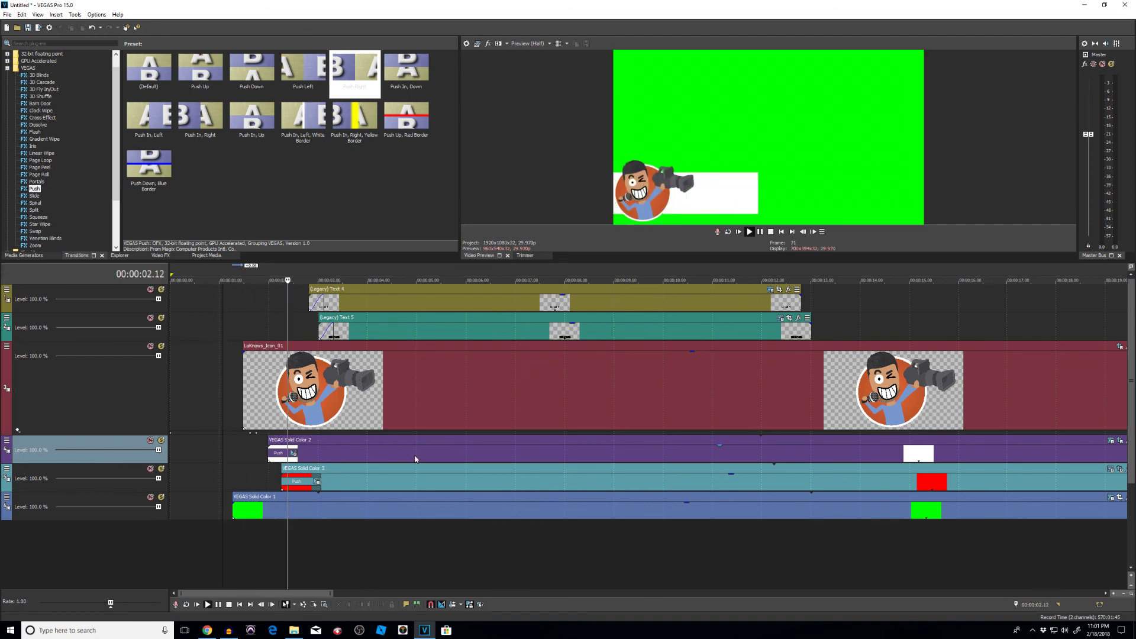
- Move the LoKnows_Icon_01 event further right, closer to the start of the white bar, and replay the intro
{"action": "scroll", "coordinate": [403, 456], "scroll_direction": "up", "scroll_amount": 5}
{"action": "key", "text": "space"}
{"action": "left_click_drag", "start_coordinate": [414, 414], "coordinate": [444, 414]}
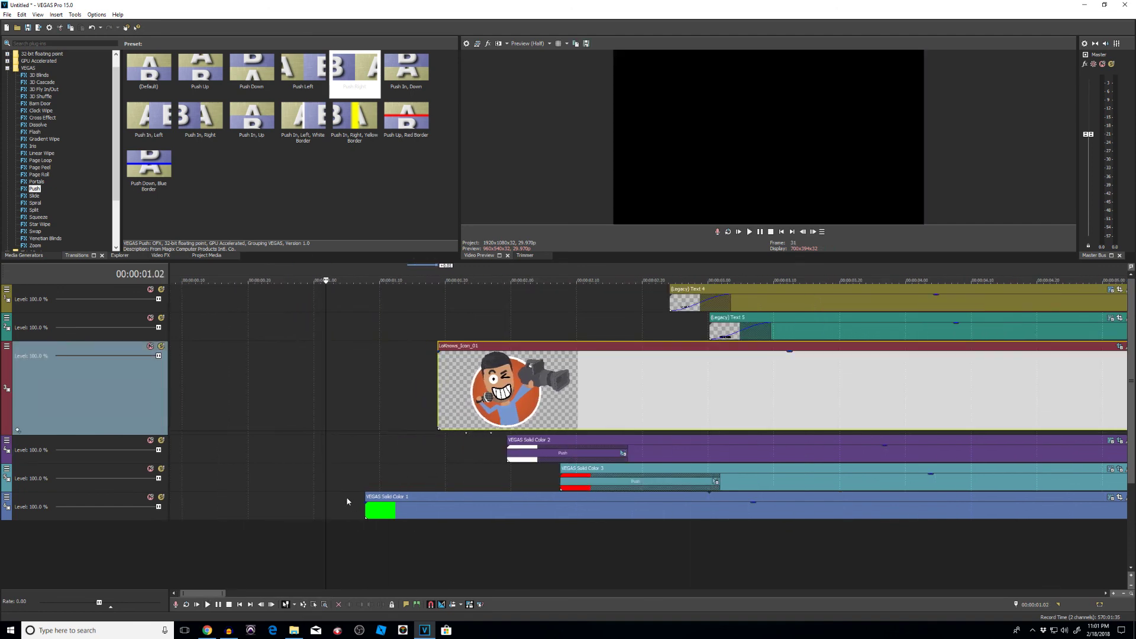
{"action": "left_click", "coordinate": [349, 470]}
{"action": "scroll", "coordinate": [349, 470], "scroll_direction": "down", "scroll_amount": 5}
{"action": "key", "text": "space"}
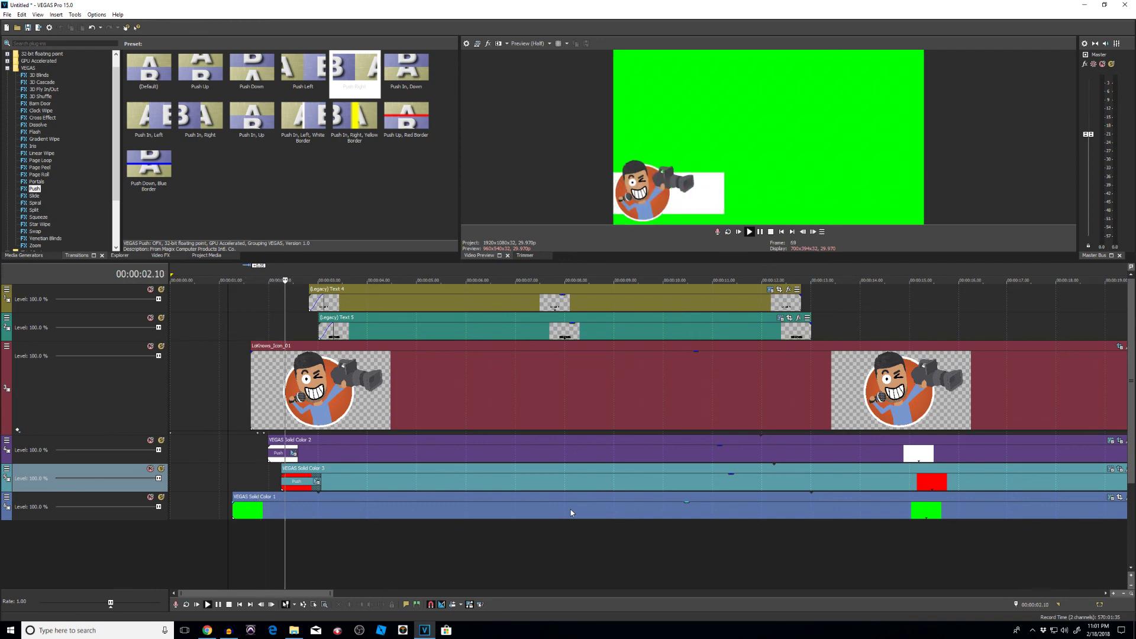
- Shift the green VEGAS Solid Color 1 event later to start together with the icon event, and preview the full animation
{"action": "key", "text": "space"}
{"action": "left_click_drag", "start_coordinate": [303, 501], "coordinate": [321, 499]}
{"action": "left_click", "coordinate": [233, 393]}
{"action": "scroll", "coordinate": [272, 416], "scroll_direction": "down", "scroll_amount": 4}
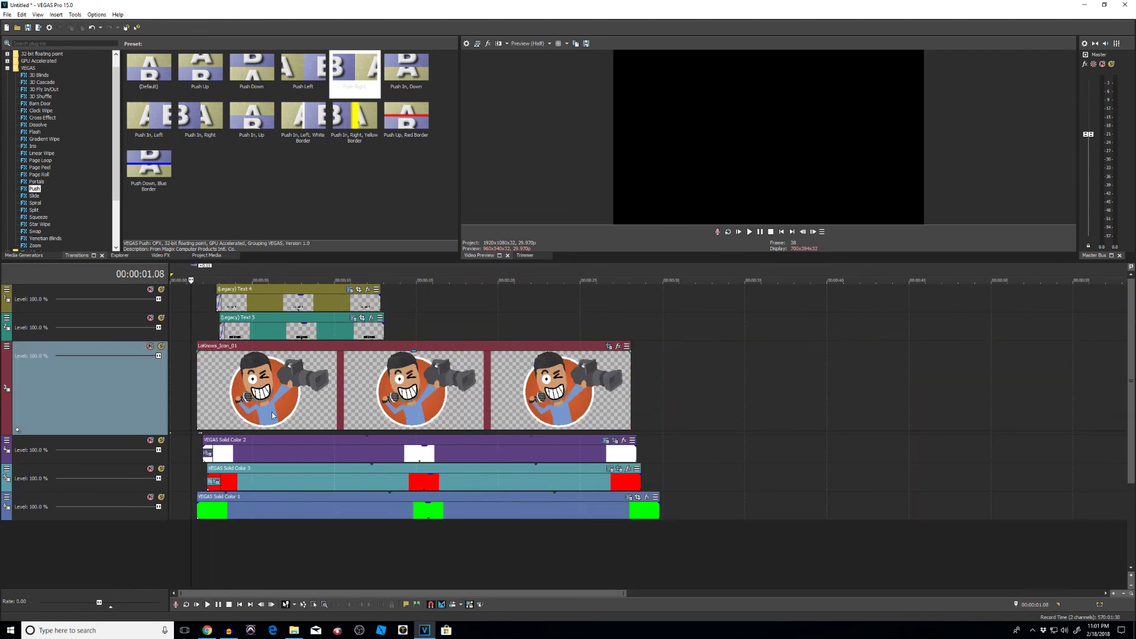
{"action": "left_click", "coordinate": [184, 321]}
{"action": "key", "text": "space"}
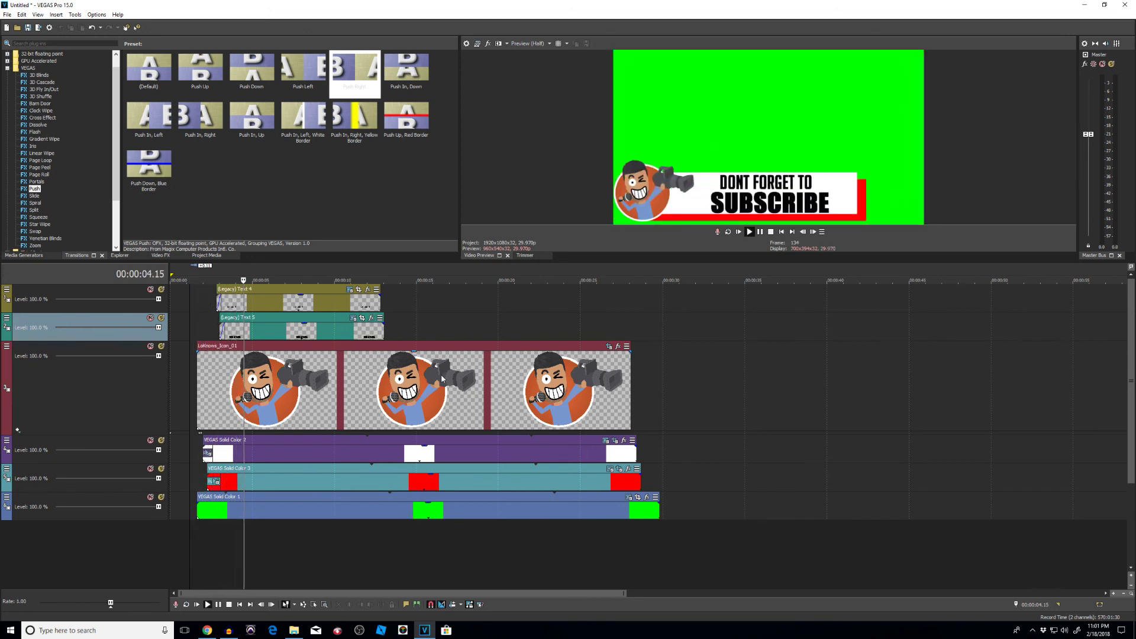
{"action": "key", "text": "space"}
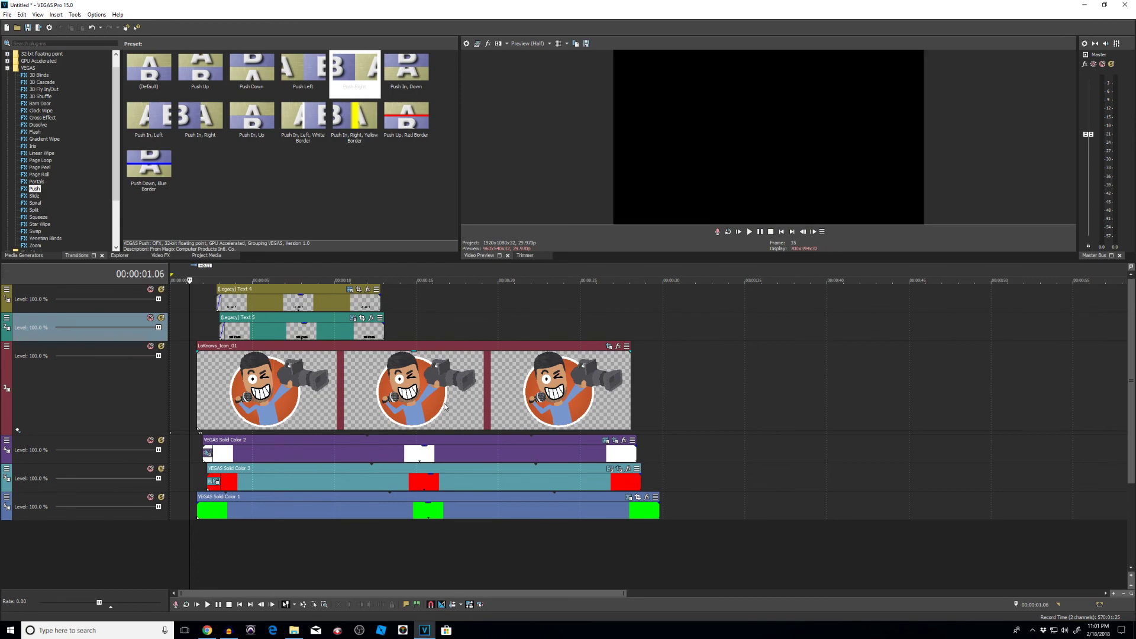
- Enable 2D Glow in the track motion of the white VEGAS Solid Color 2 track and set the glow colour to black
{"action": "left_click", "coordinate": [243, 452]}
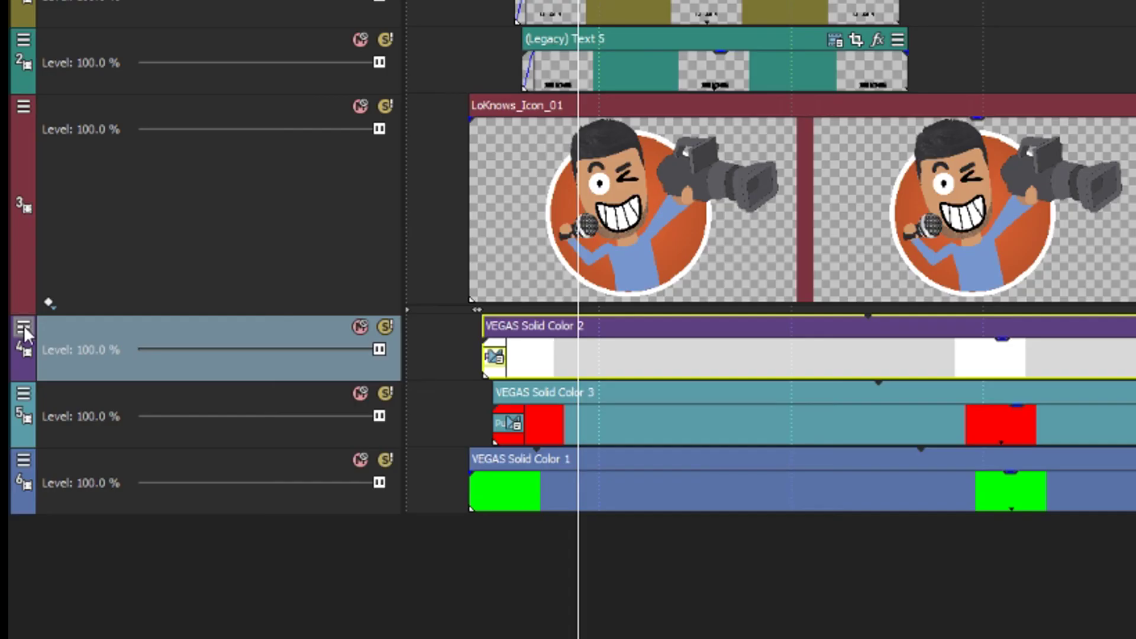
{"action": "left_click", "coordinate": [7, 439]}
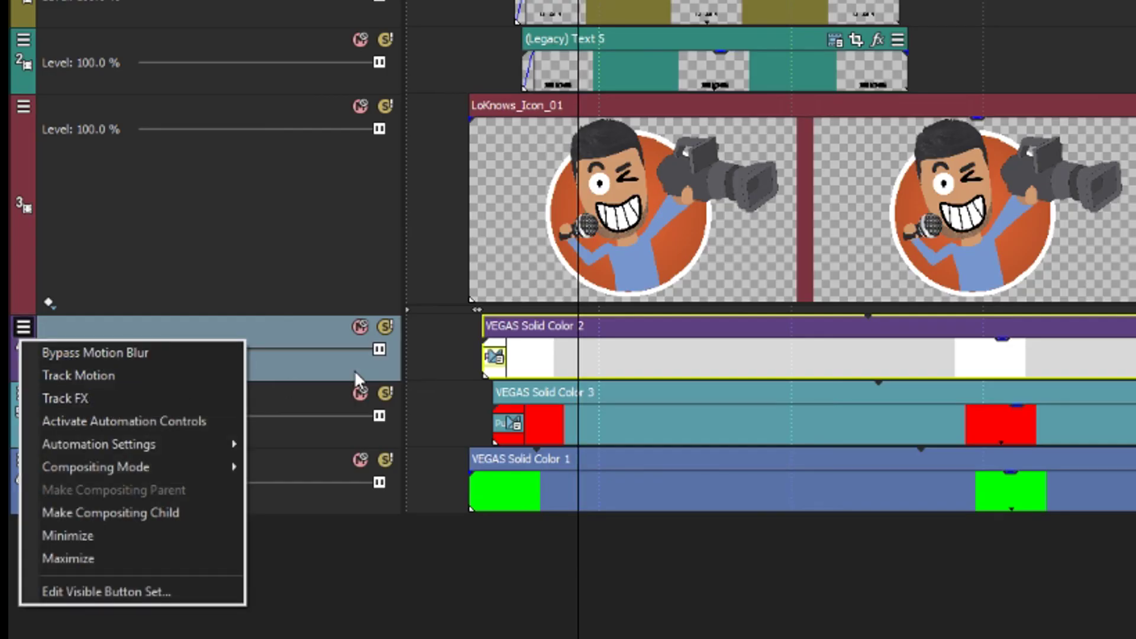
{"action": "left_click", "coordinate": [77, 375]}
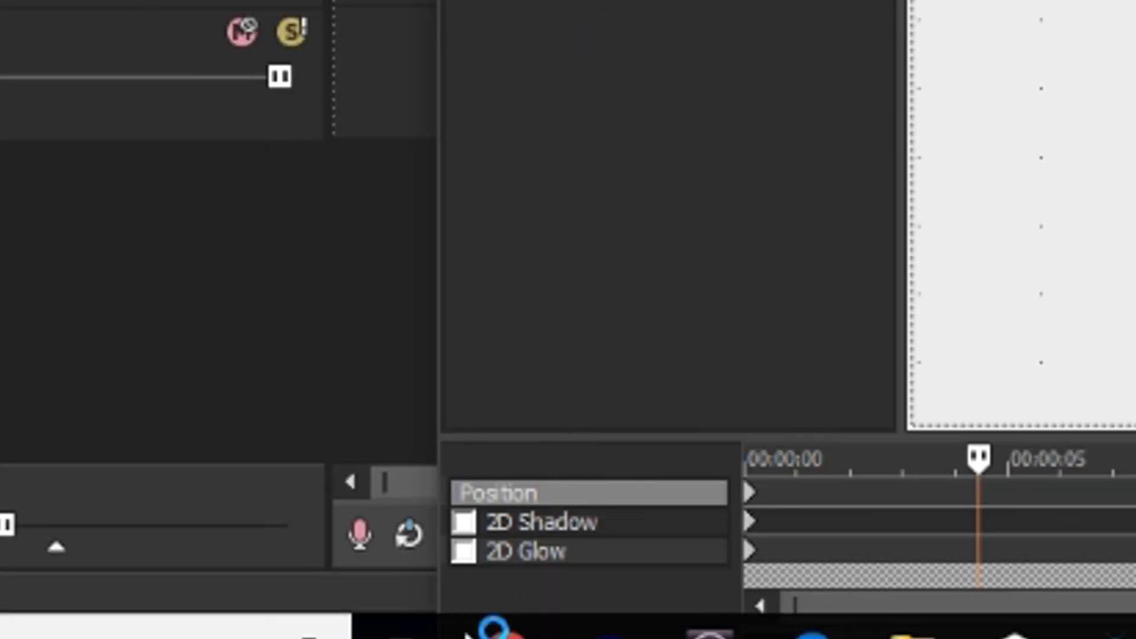
{"action": "left_click", "coordinate": [465, 553]}
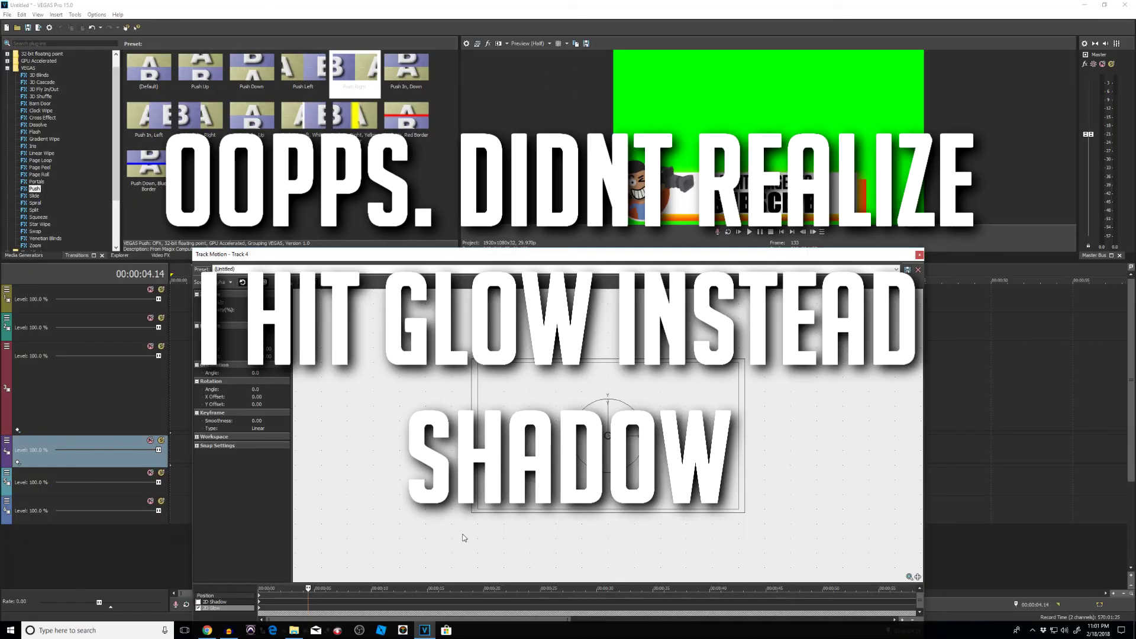
{"action": "left_click", "coordinate": [268, 317]}
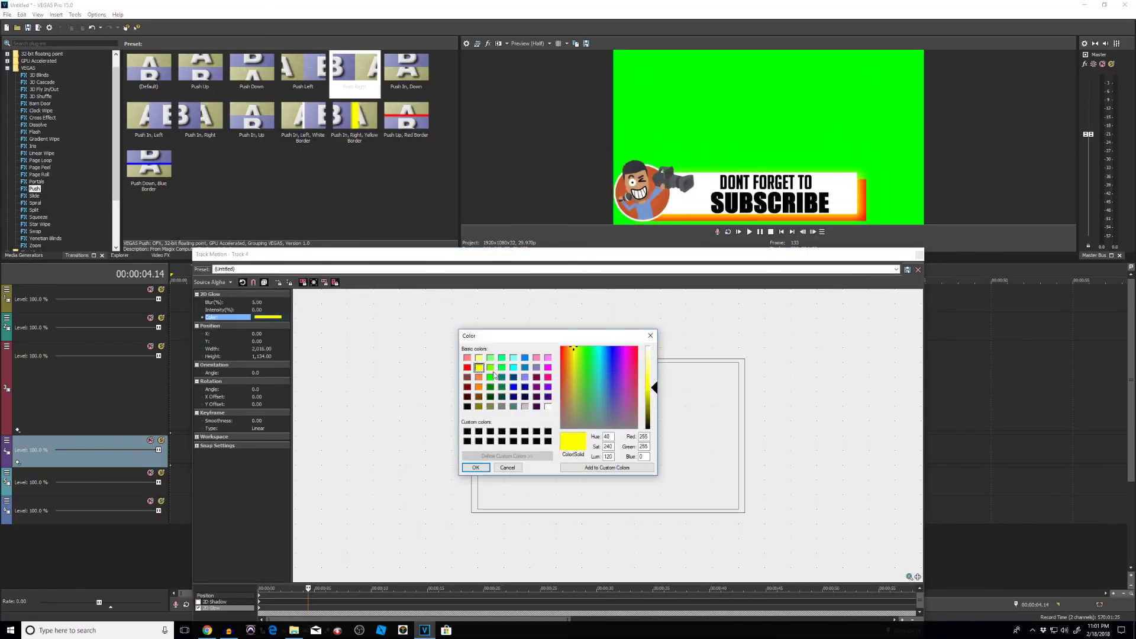
{"action": "left_click", "coordinate": [467, 406]}
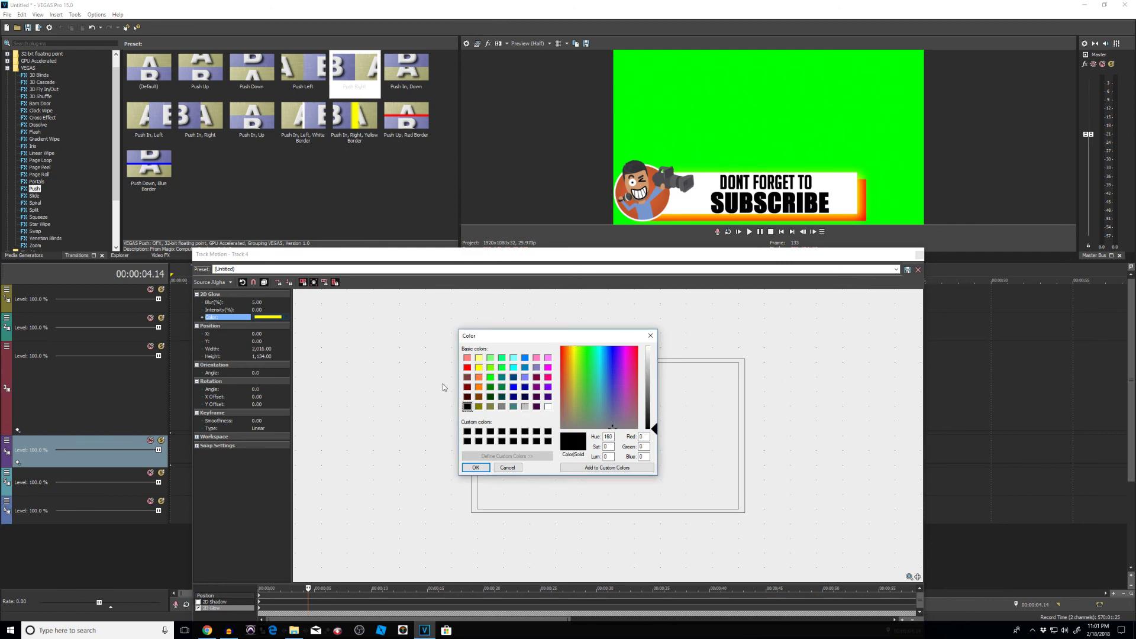
{"action": "left_click", "coordinate": [477, 468]}
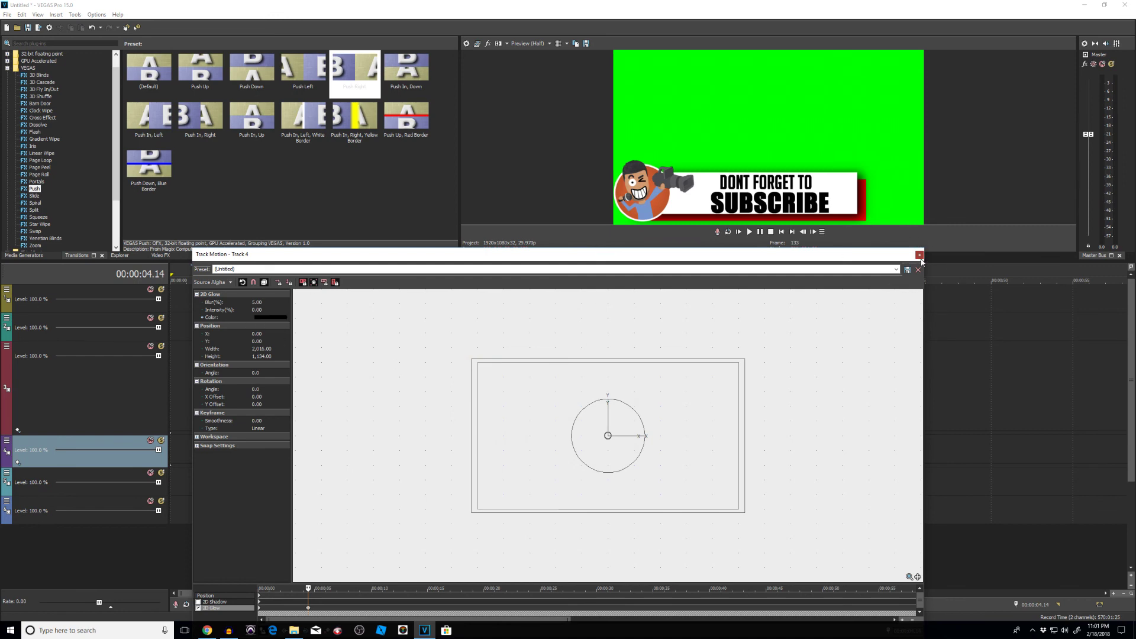
{"action": "left_click", "coordinate": [919, 256]}
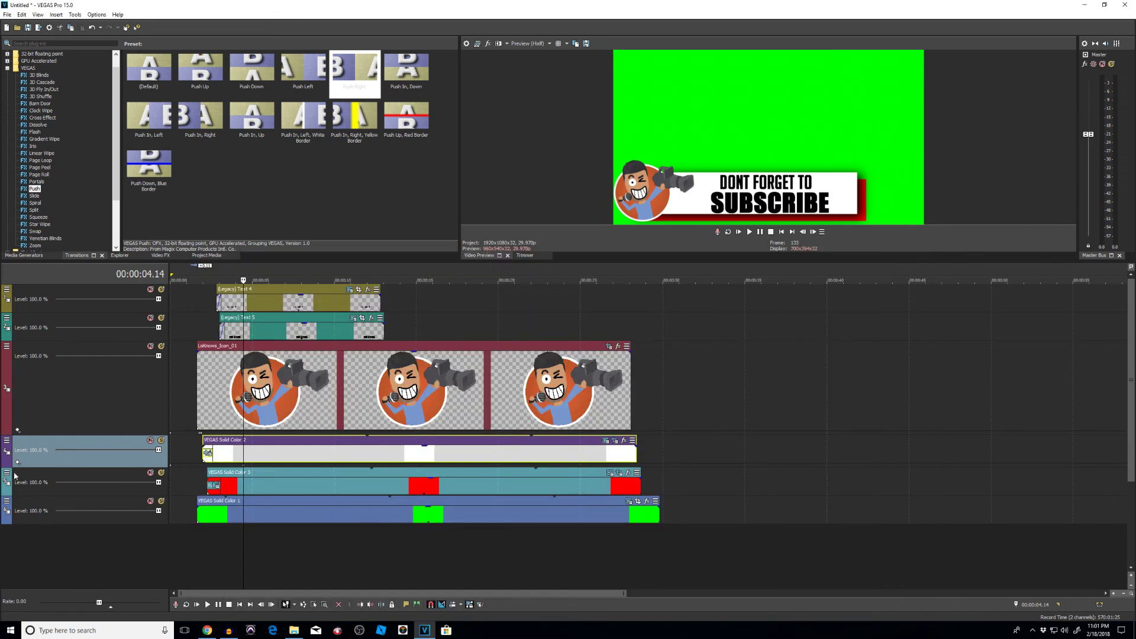
- Enable 2D Shadow in the track motion of the red VEGAS Solid Color 3 track, and replay the animation from the start
{"action": "left_click", "coordinate": [8, 472]}
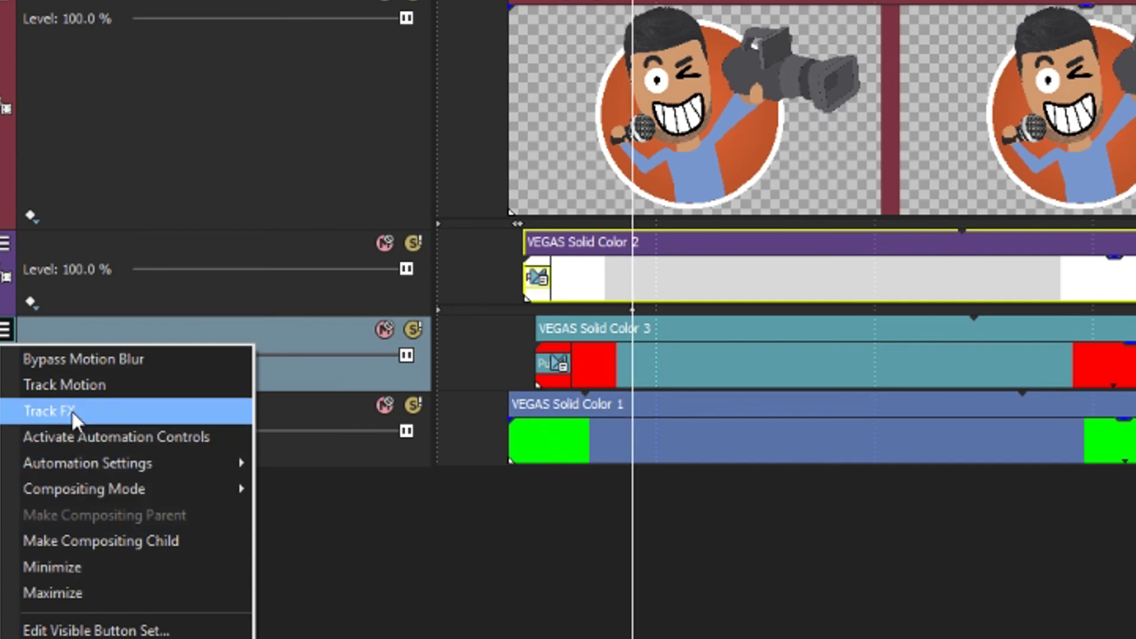
{"action": "left_click", "coordinate": [64, 385]}
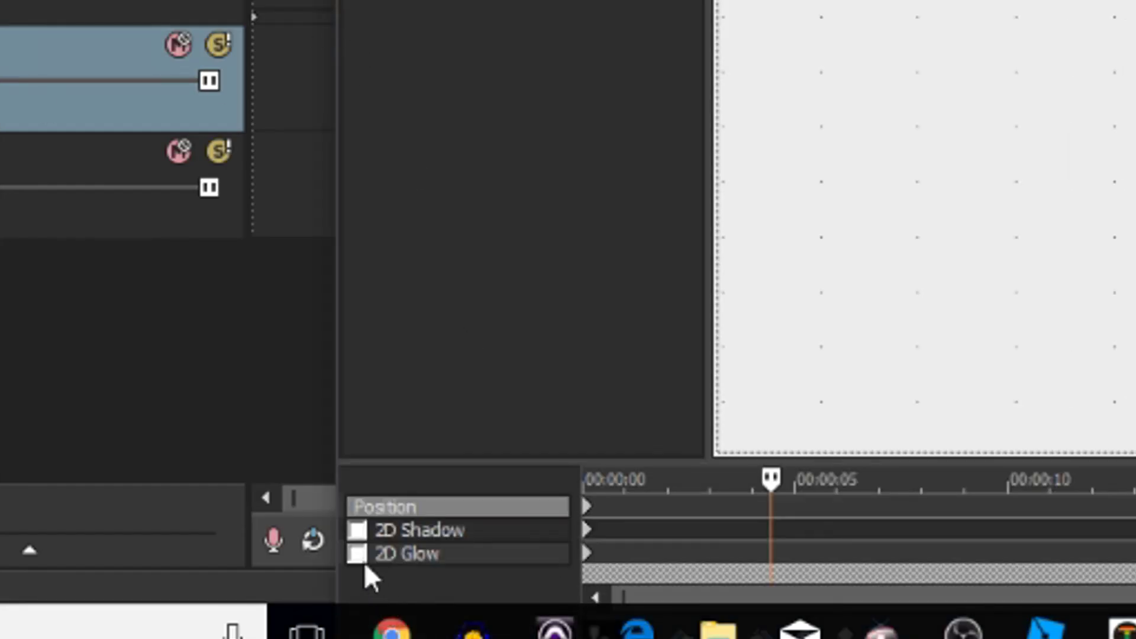
{"action": "left_click", "coordinate": [357, 530]}
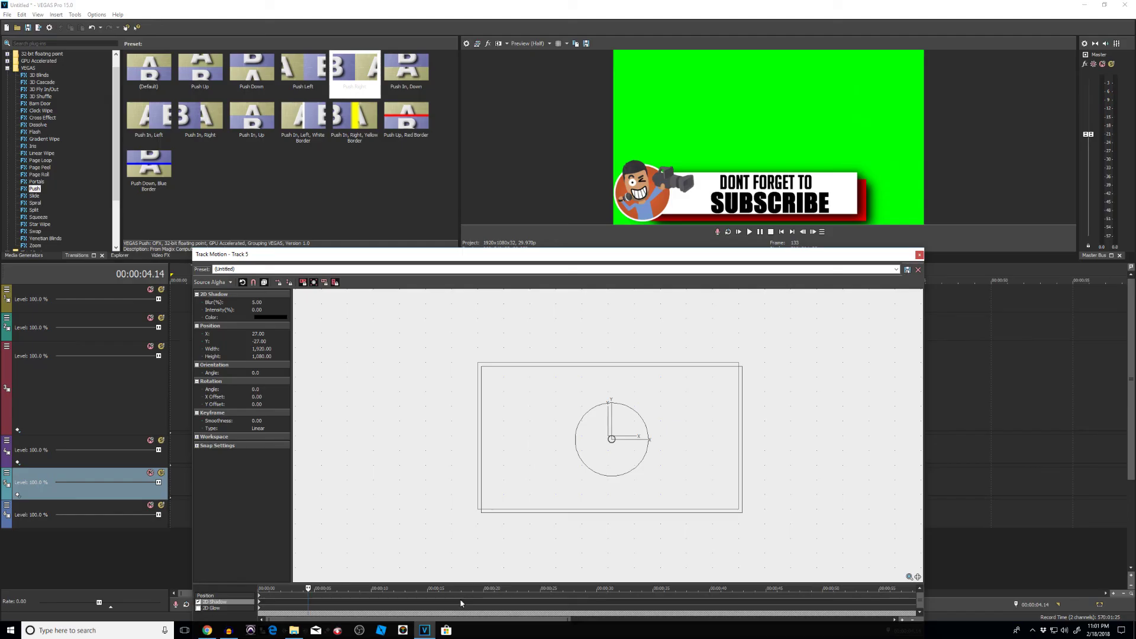
{"action": "left_click", "coordinate": [919, 255]}
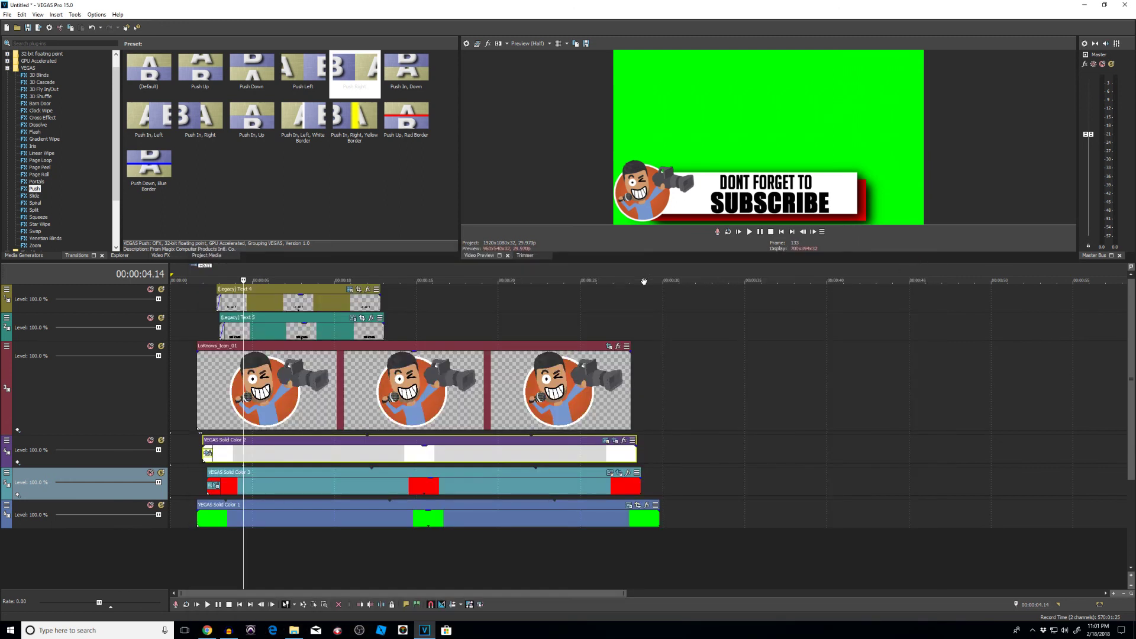
{"action": "left_click", "coordinate": [781, 232]}
{"action": "left_click", "coordinate": [750, 232]}
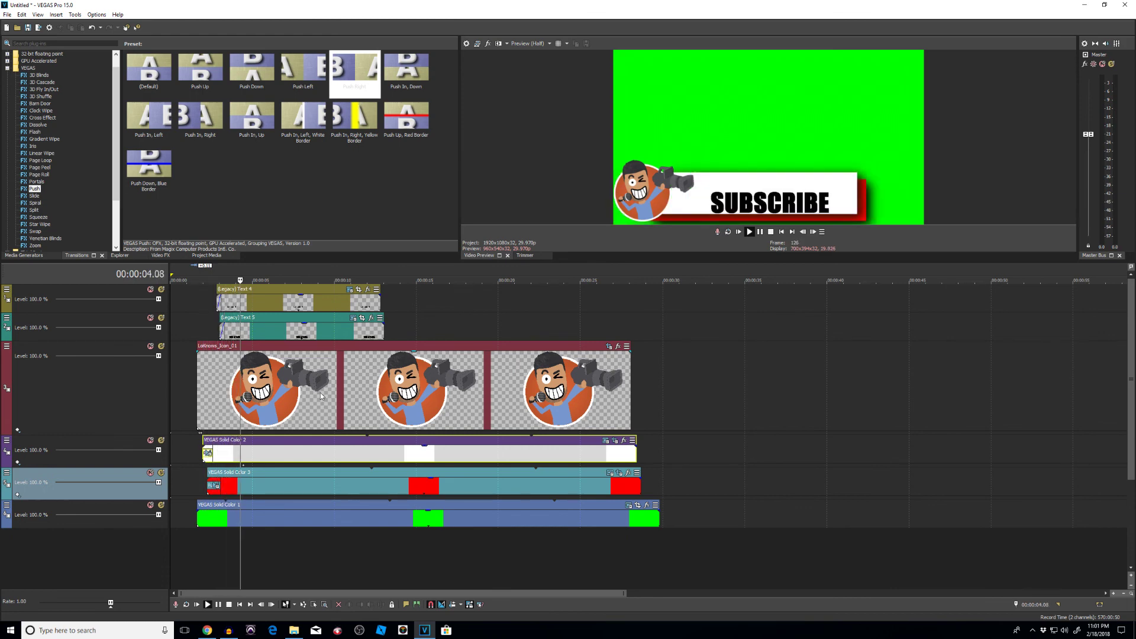
{"action": "key", "text": "space"}
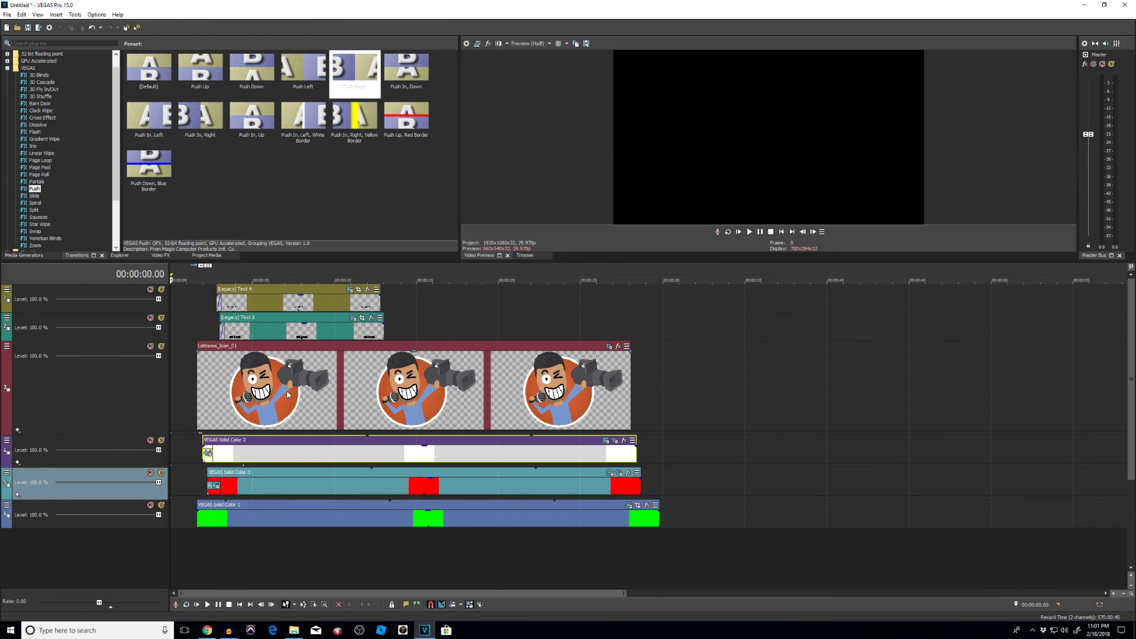
- Enable 2D Shadow in the track motion of the LoKnows_Icon_01 track, and preview from just before the icon event
{"action": "right_click", "coordinate": [11, 354]}
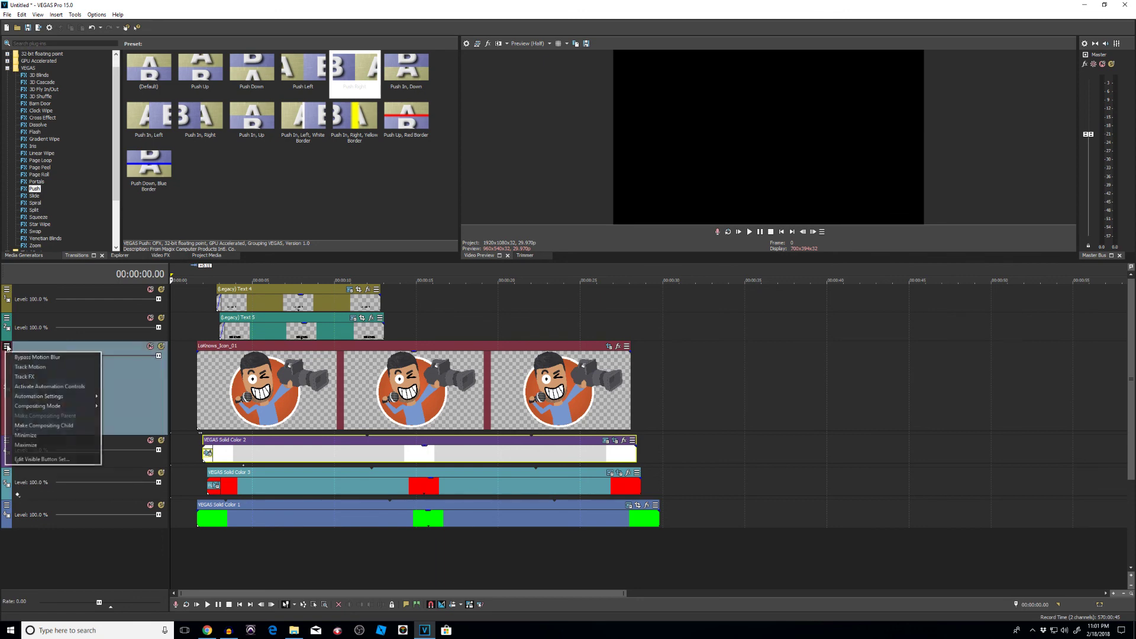
{"action": "left_click", "coordinate": [36, 369]}
{"action": "left_click", "coordinate": [198, 602]}
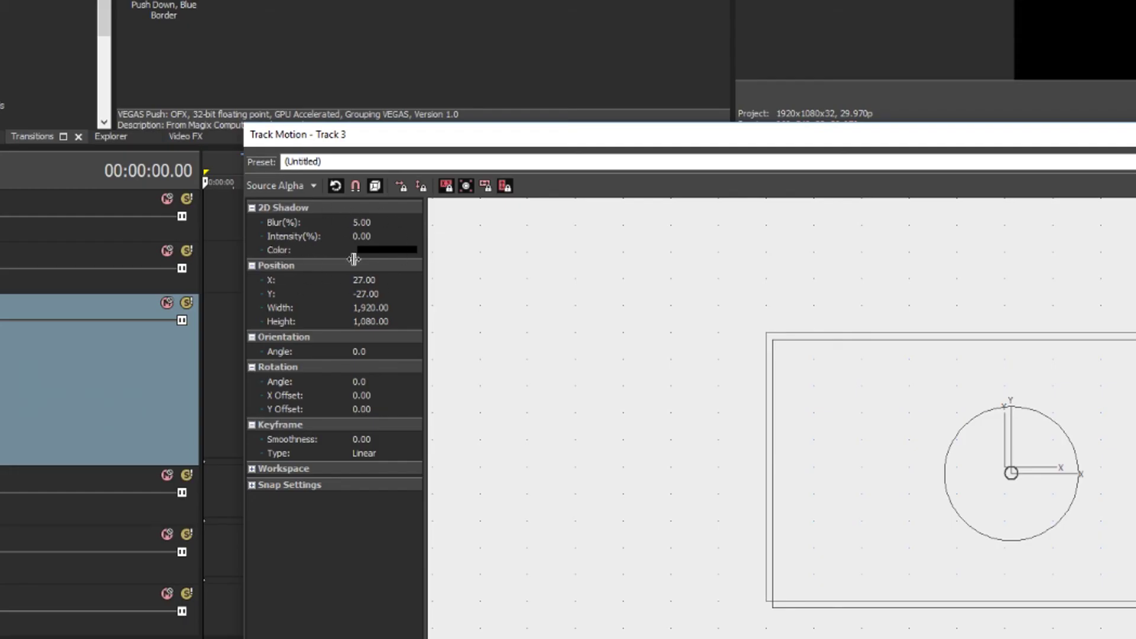
{"action": "key", "text": "Escape"}
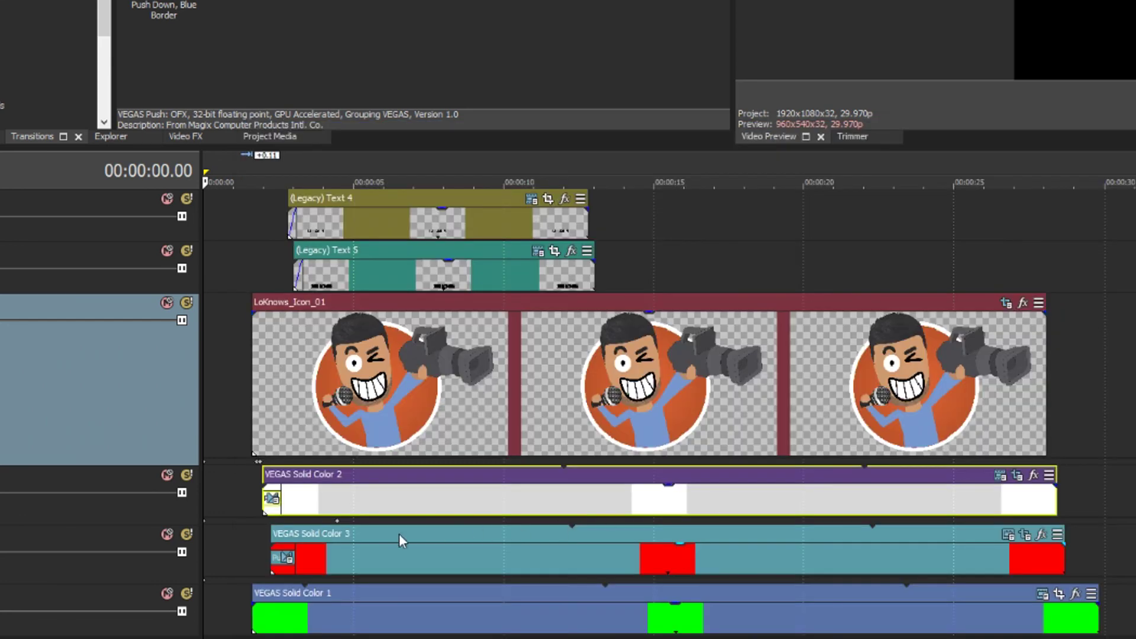
{"action": "left_click", "coordinate": [240, 413]}
{"action": "key", "text": "space"}
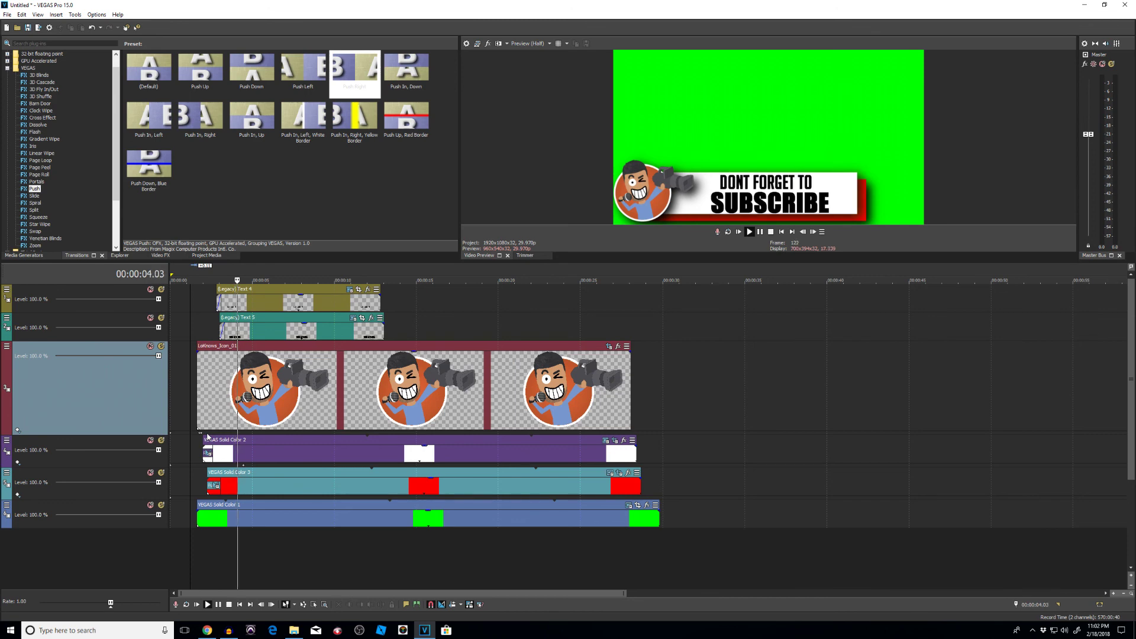
- Select the time range from just before the icon event to the end of the (Legacy) Text 5 event
{"action": "left_click", "coordinate": [202, 327]}
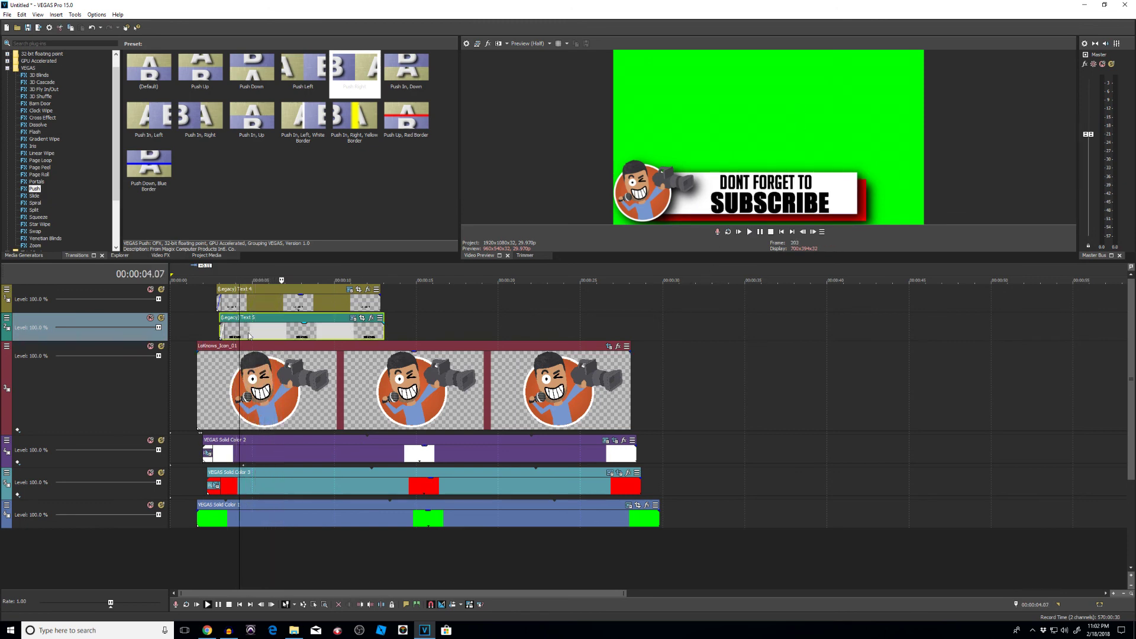
{"action": "left_click_drag", "start_coordinate": [193, 327], "coordinate": [383, 329]}
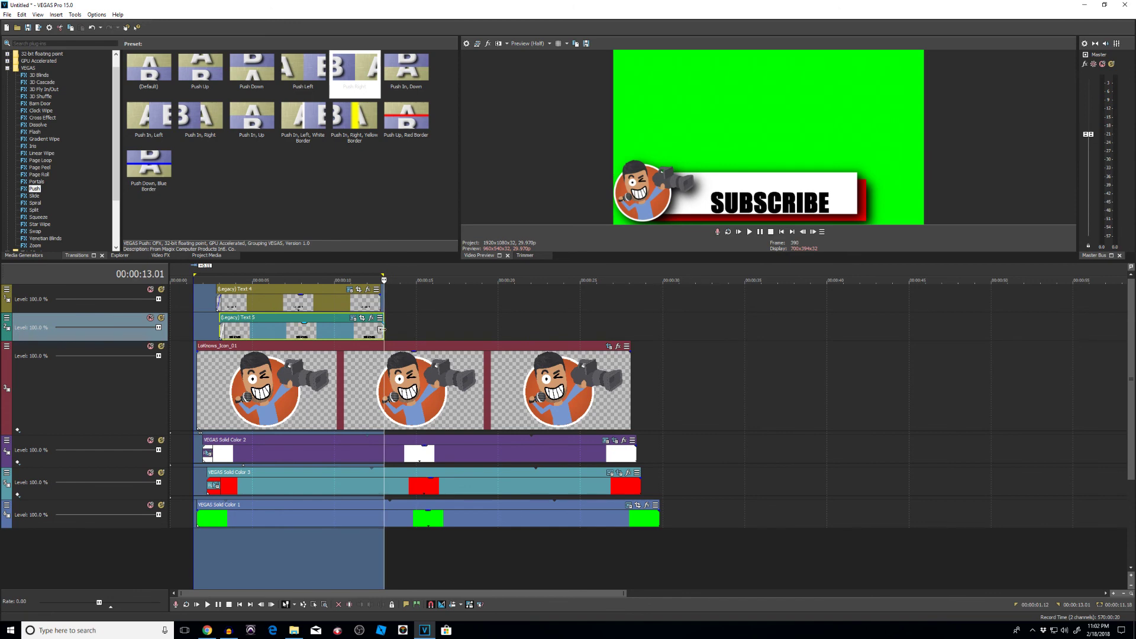
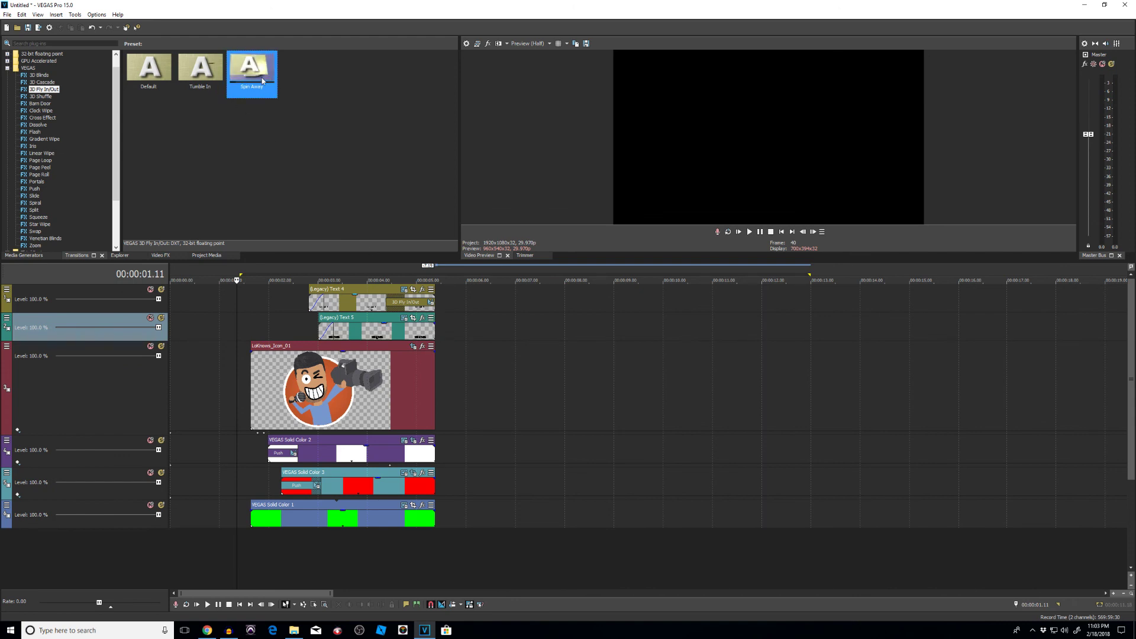
- Apply the 3D Fly In/Out transition with the Spin Away preset to the ends of the (Legacy) Text 5 and LoKnows_Icon_01 events
{"action": "left_click_drag", "start_coordinate": [435, 327], "coordinate": [433, 327]}
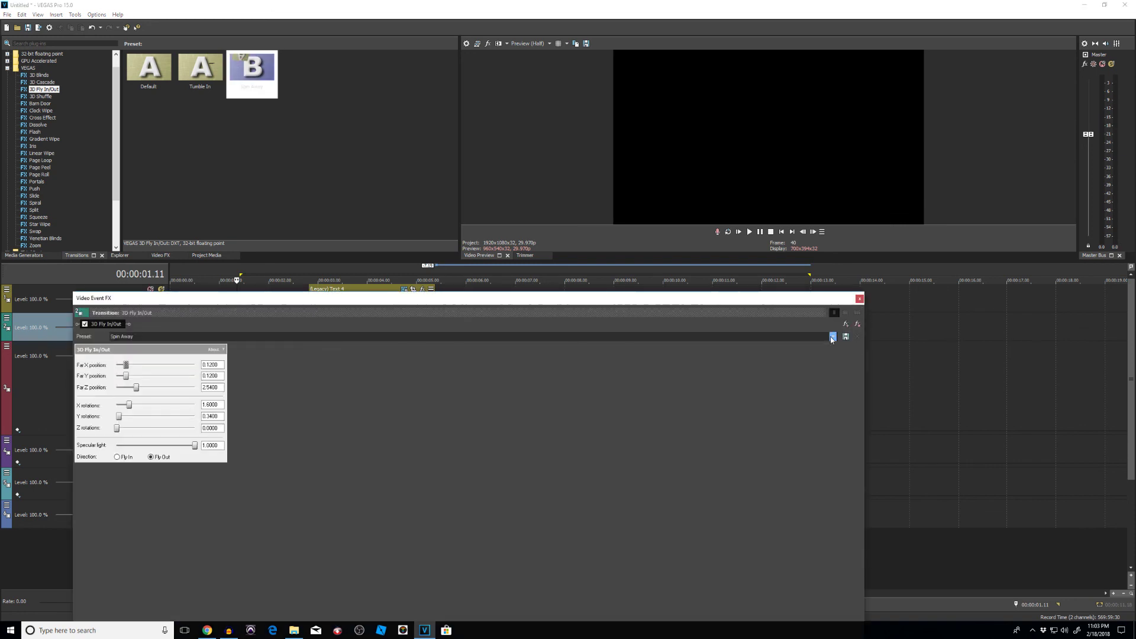
{"action": "left_click", "coordinate": [861, 301]}
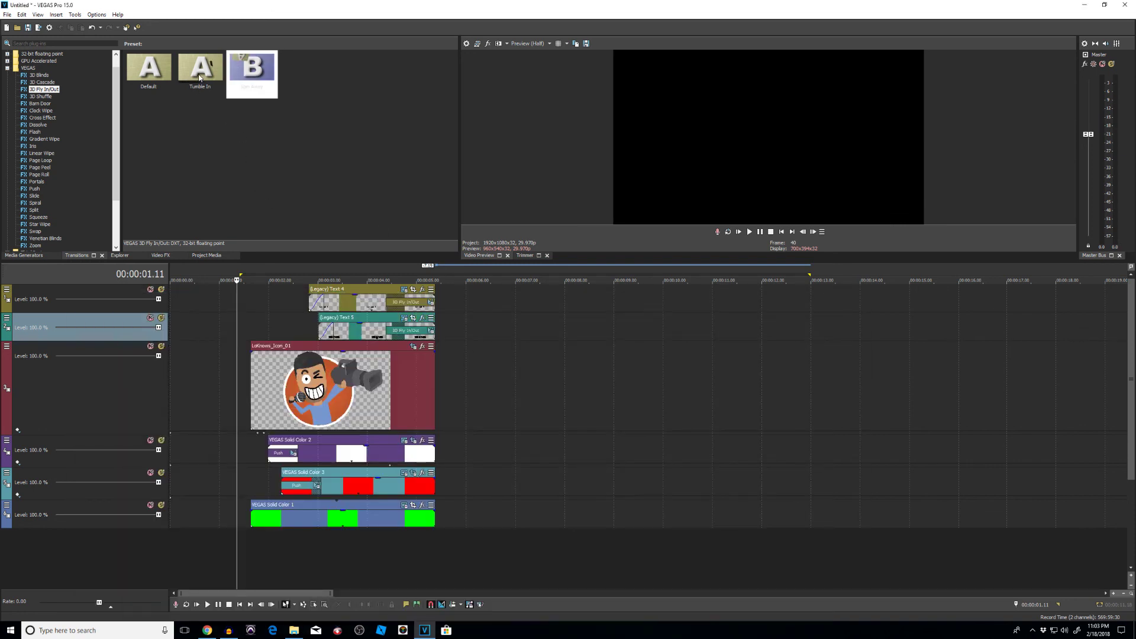
{"action": "left_click_drag", "start_coordinate": [230, 87], "coordinate": [359, 145]}
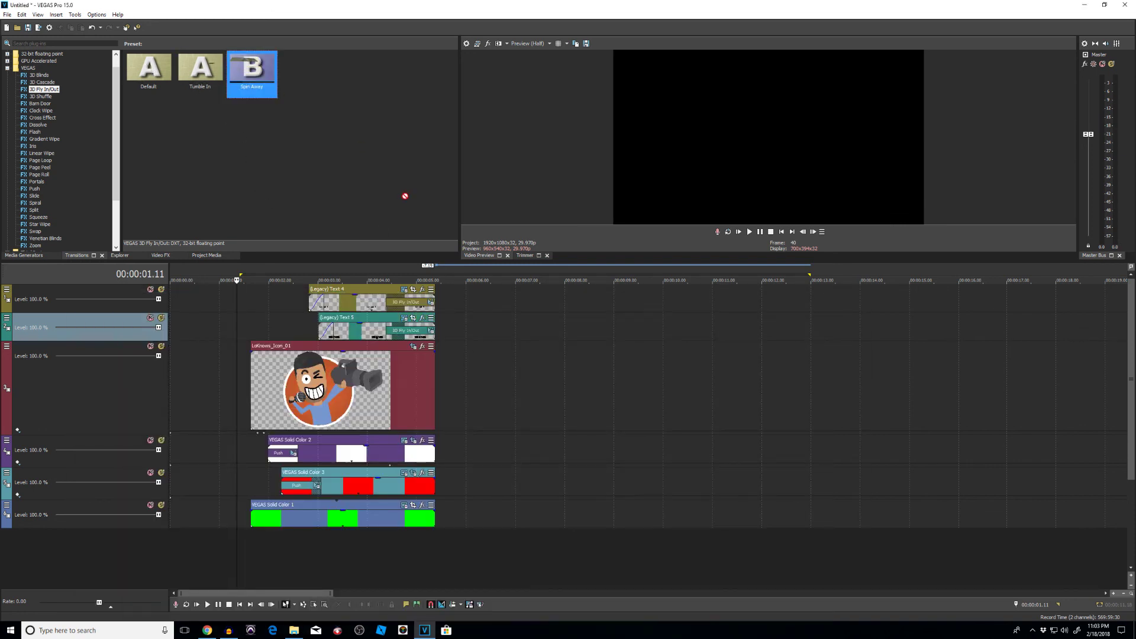
{"action": "left_click_drag", "start_coordinate": [433, 353], "coordinate": [434, 353]}
{"action": "left_click", "coordinate": [861, 299]}
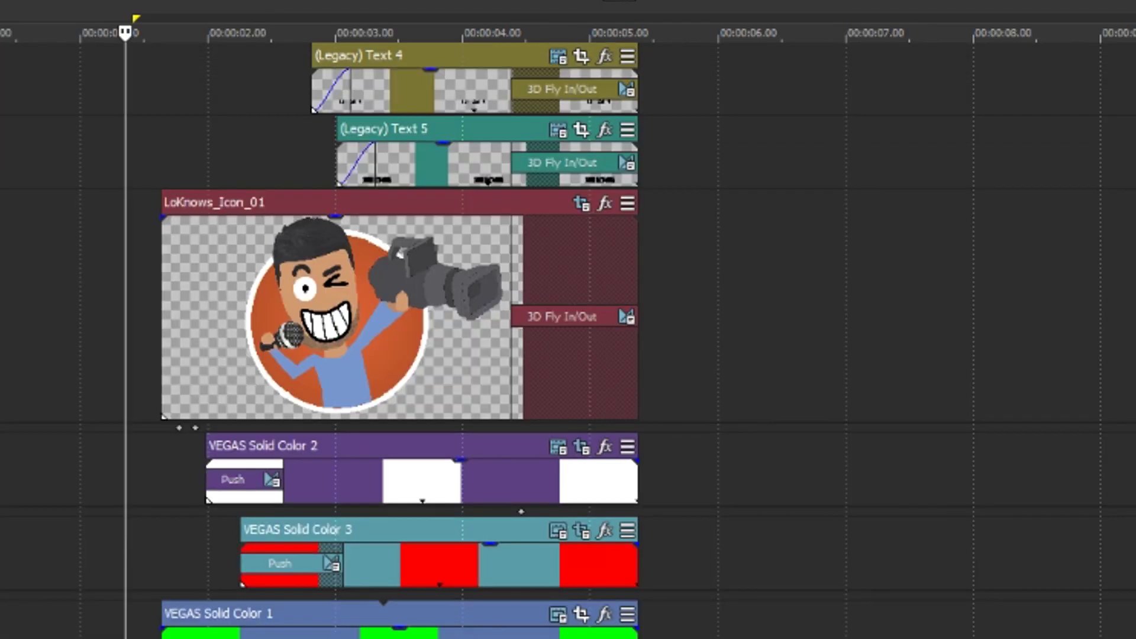
- Apply the Spin Away 3D Fly In/Out transition to the ends of the white VEGAS Solid Color 2 and red VEGAS Solid Color 3 events
{"action": "left_click_drag", "start_coordinate": [665, 504], "coordinate": [636, 471]}
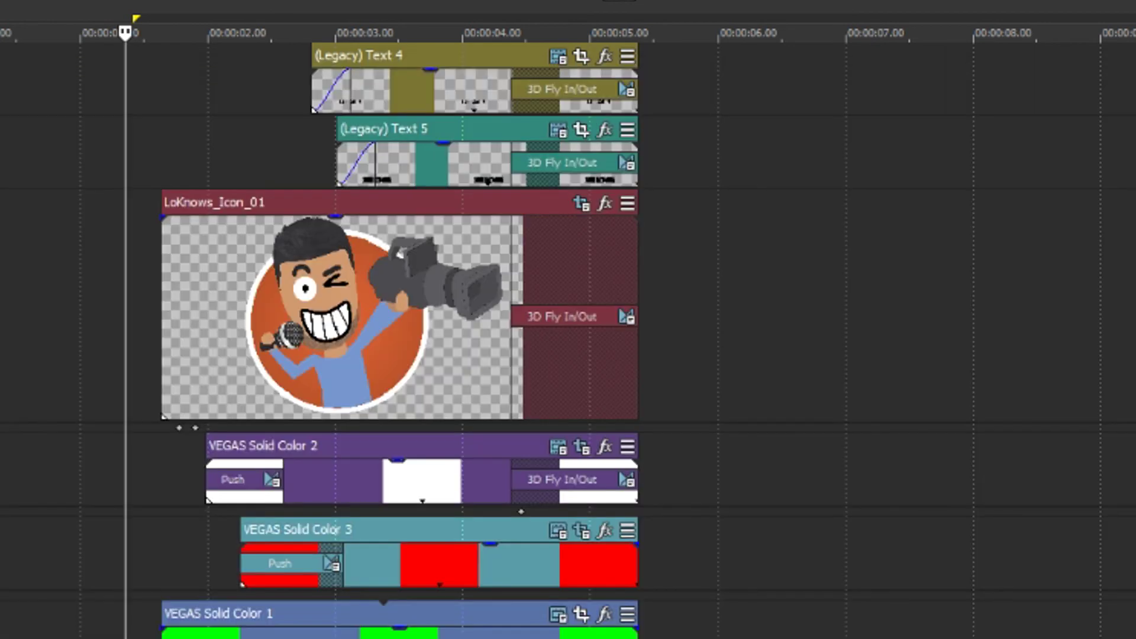
{"action": "left_click_drag", "start_coordinate": [722, 449], "coordinate": [634, 548]}
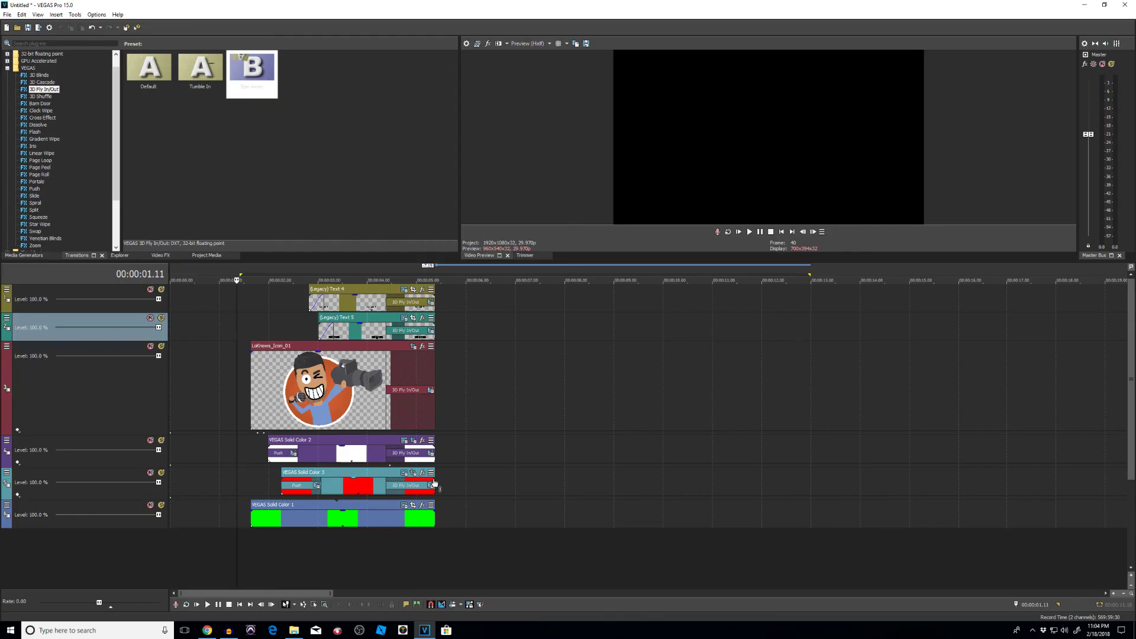
{"action": "left_click_drag", "start_coordinate": [252, 71], "coordinate": [258, 188]}
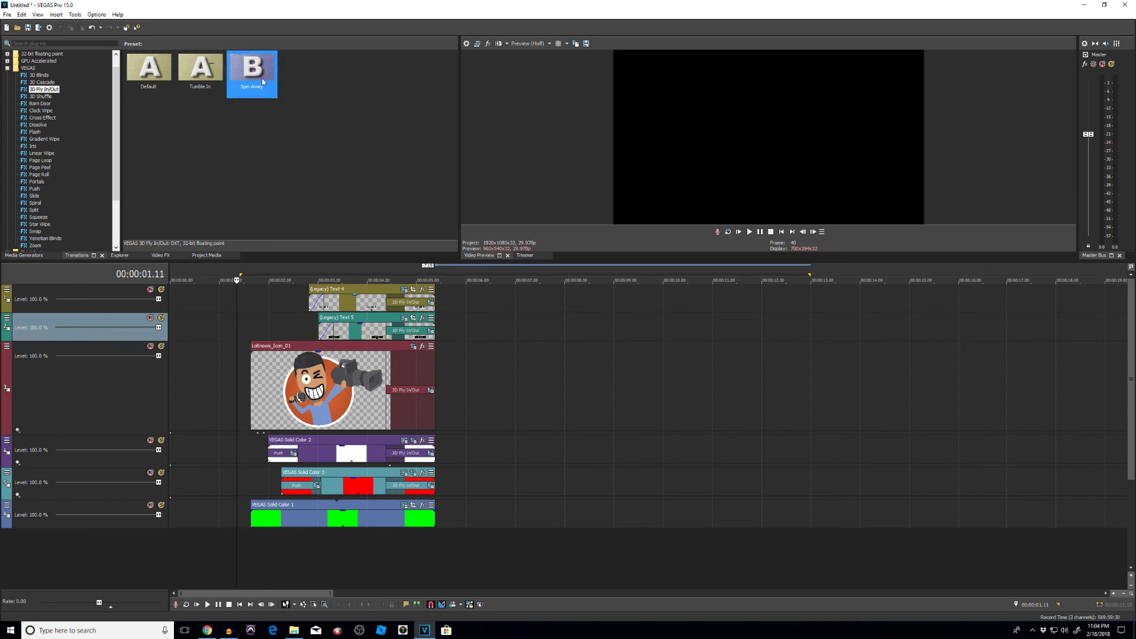
- Play the lower third from just before the icon event to check the intro and the fly-out ending
{"action": "left_click", "coordinate": [235, 364]}
{"action": "key", "text": "space"}
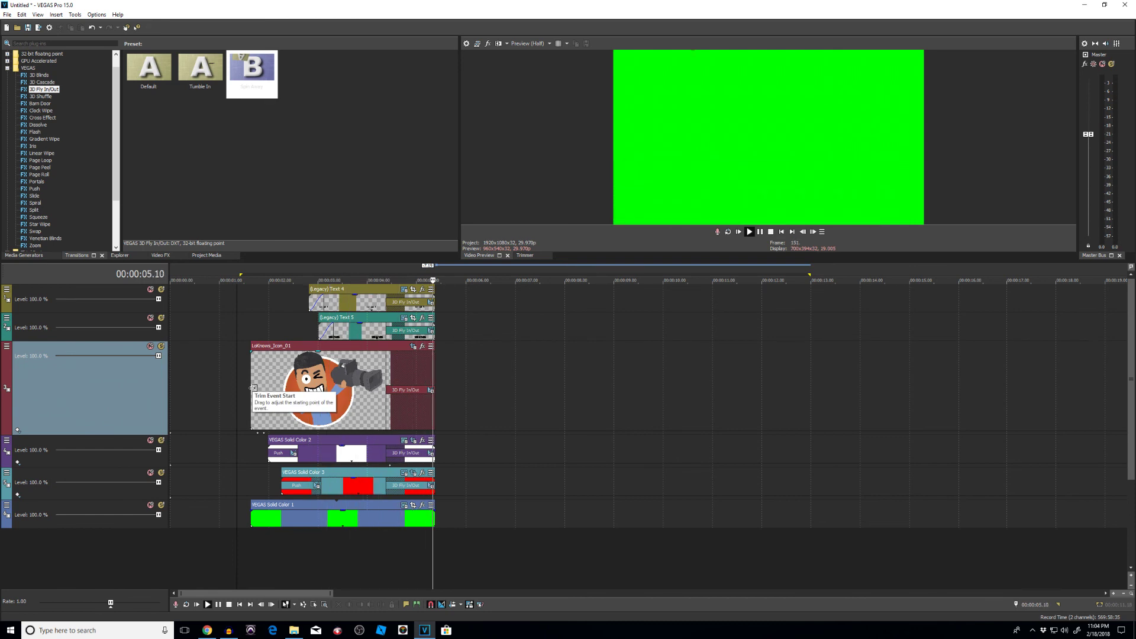
{"action": "key", "text": "space"}
- Select the time range from 00:00:01.19 to 00:00:05.11 covering the whole lower third, and play it through
{"action": "left_click_drag", "start_coordinate": [255, 300], "coordinate": [438, 325]}
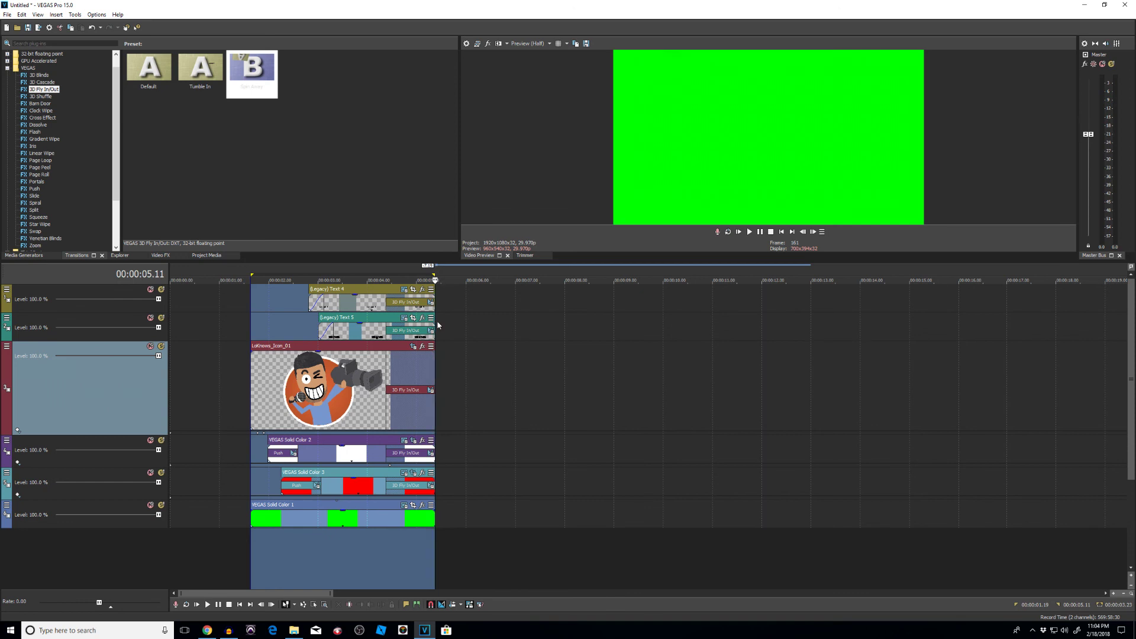
{"action": "key", "text": "space"}
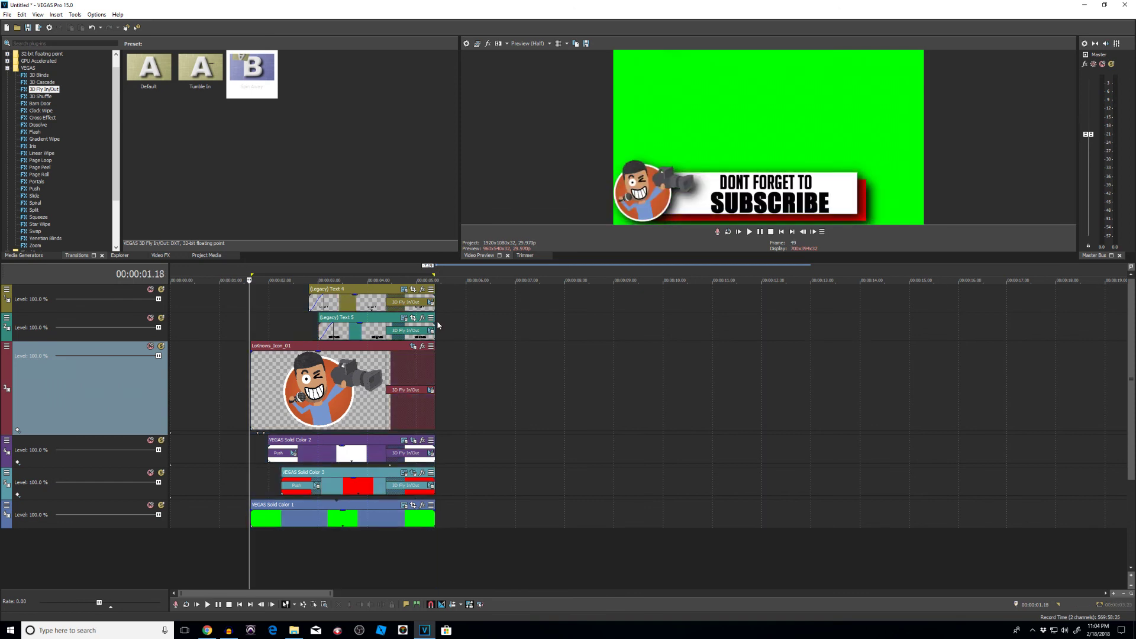
{"action": "key", "text": "space"}
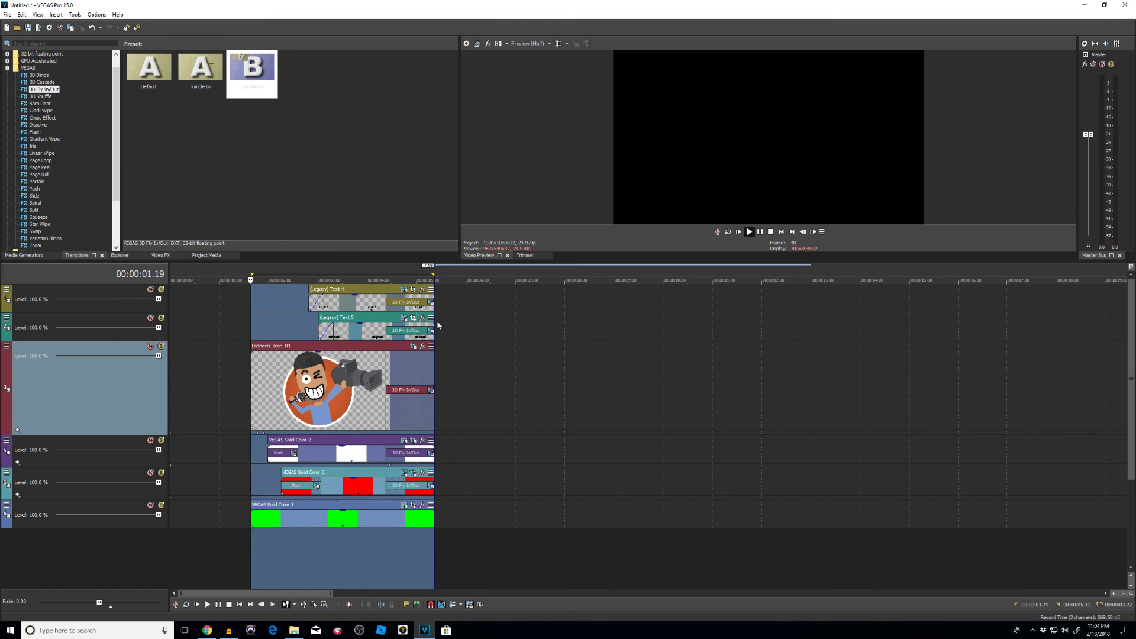
{"action": "key", "text": "space"}
{"action": "key", "text": "space"}
{"action": "left_click", "coordinate": [246, 332]}
{"action": "left_click_drag", "start_coordinate": [247, 332], "coordinate": [436, 341]}
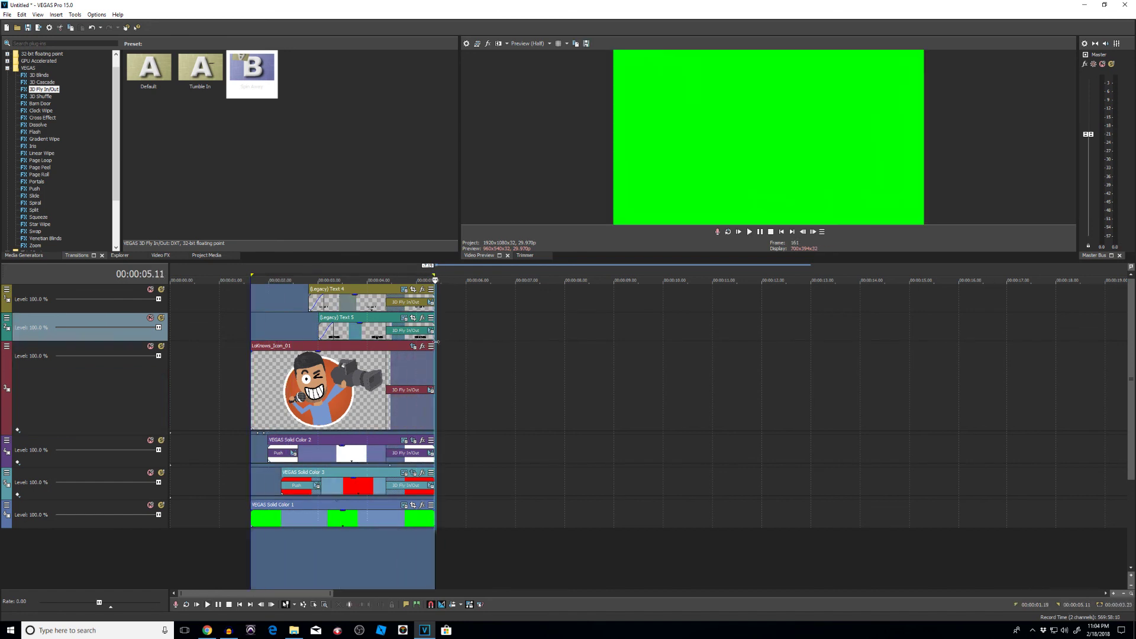
- Render the selected range to the Desktop as lo3RD.mp4 with the YouTube HighQuality 70mb VBR (Nvidia NVENC) MAGIX AVC/AAC MP4 template
{"action": "left_click", "coordinate": [38, 27]}
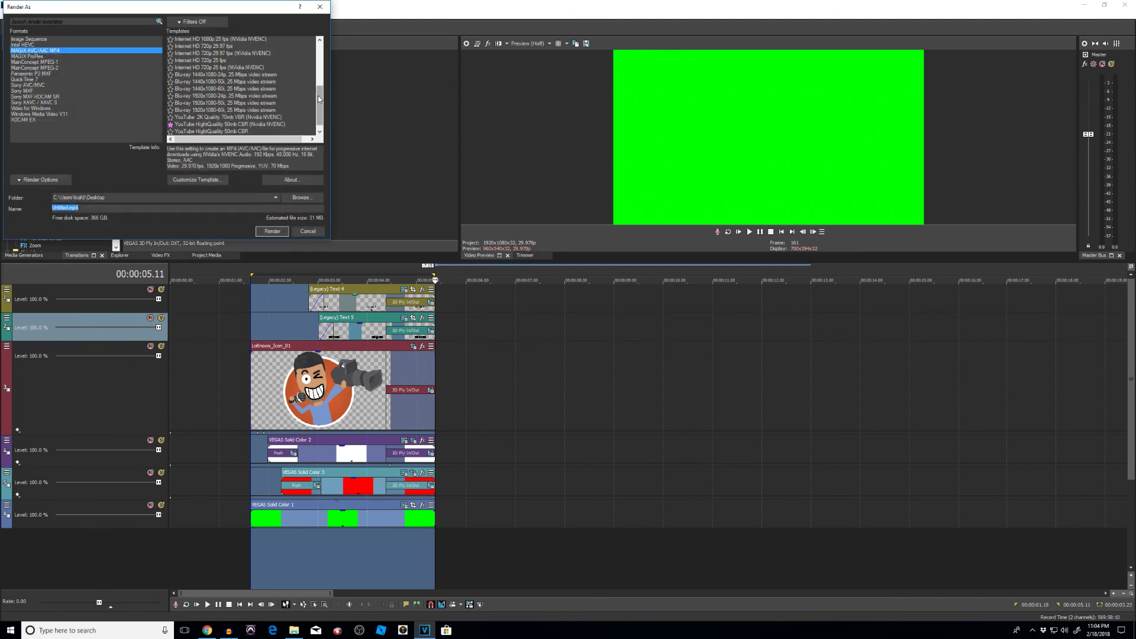
{"action": "left_click_drag", "start_coordinate": [318, 95], "coordinate": [320, 117]}
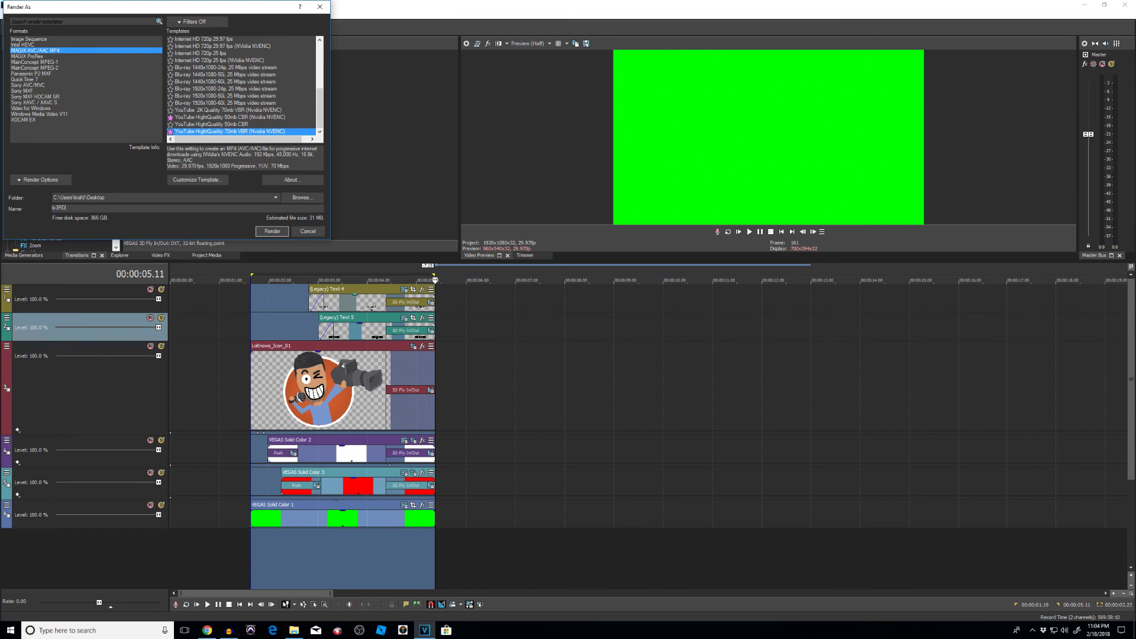
{"action": "left_click", "coordinate": [272, 231]}
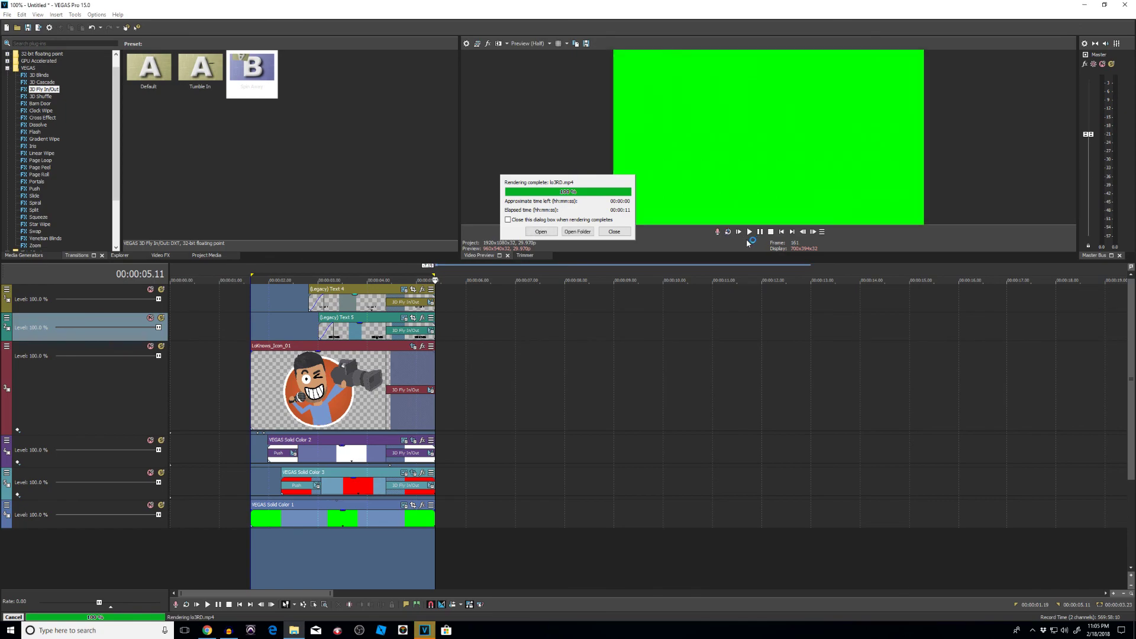
{"action": "left_click", "coordinate": [623, 234]}
- Import the Tesla interior image from the desktop and place it on the lowest video track at about 00:00:12, after the lower third
{"action": "left_click_drag", "start_coordinate": [543, 4], "coordinate": [979, 16]}
{"action": "left_click_drag", "start_coordinate": [373, 347], "coordinate": [984, 384]}
{"action": "double_click", "coordinate": [988, 21]}
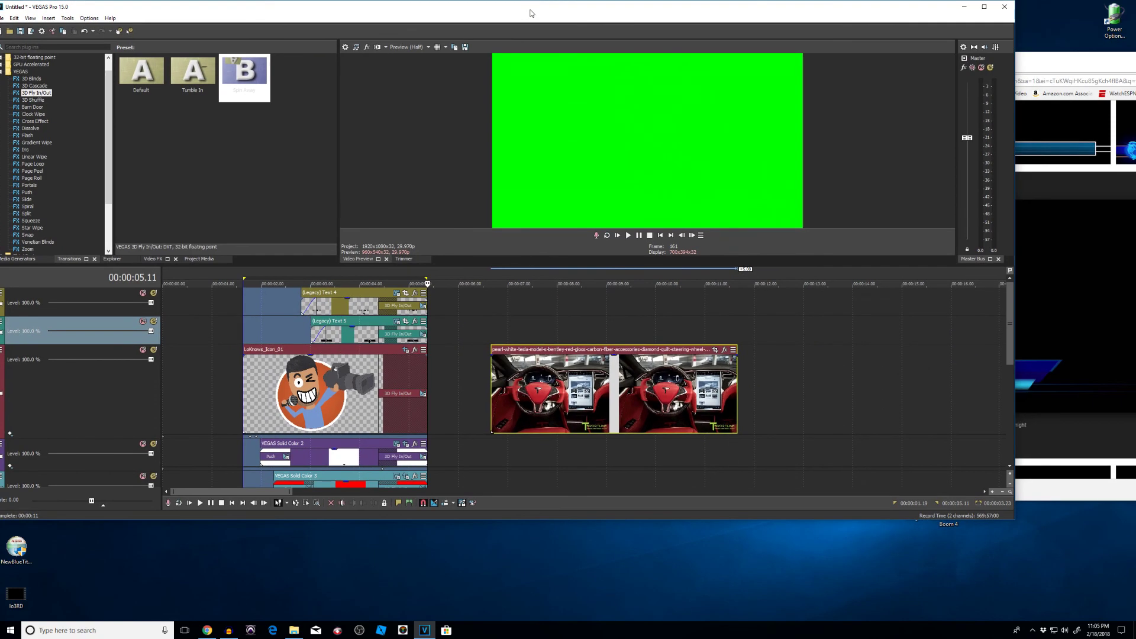
{"action": "left_click_drag", "start_coordinate": [609, 399], "coordinate": [881, 515]}
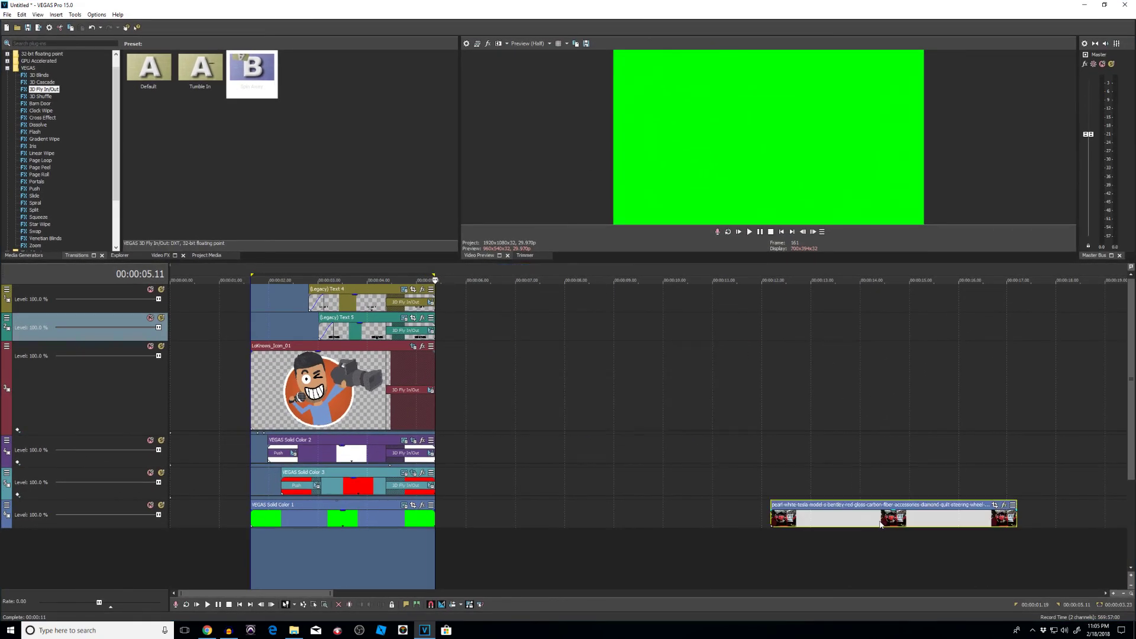
{"action": "left_click", "coordinate": [859, 515]}
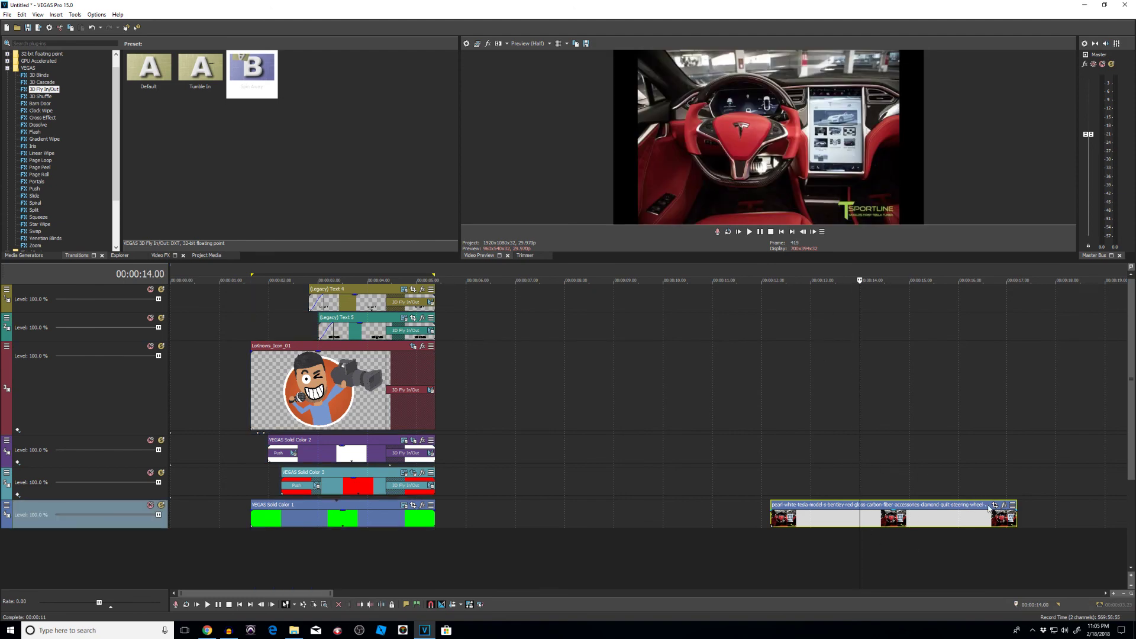
- Apply the 16:9 Widescreen TV aspect ratio pan/crop preset to the Tesla image event at 00:00:14.00
{"action": "left_click", "coordinate": [994, 507]}
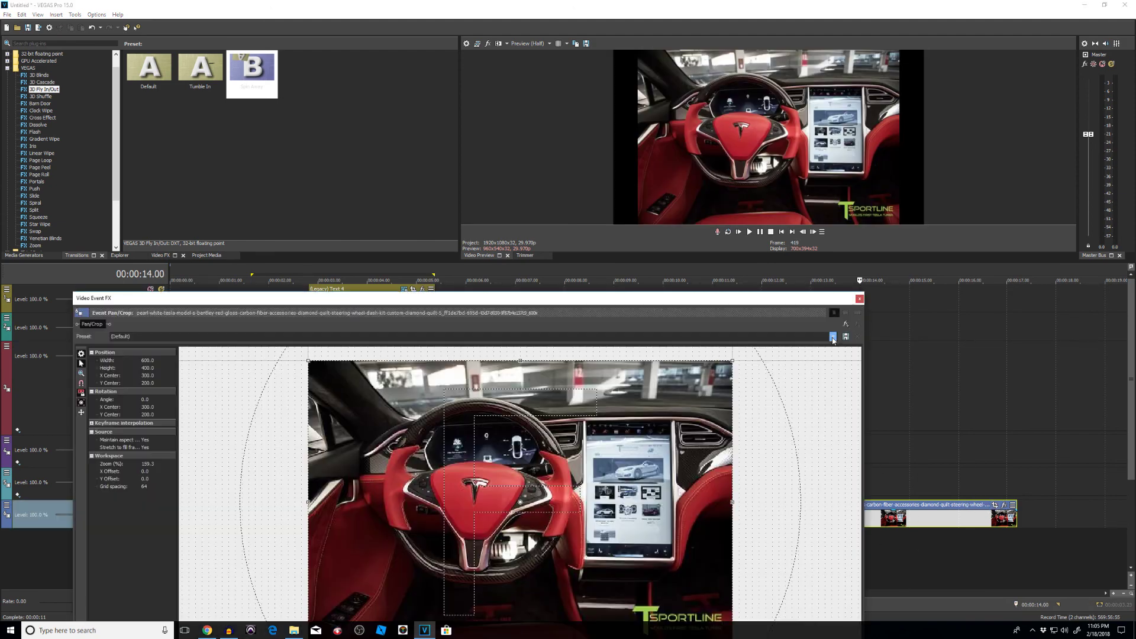
{"action": "left_click", "coordinate": [832, 336]}
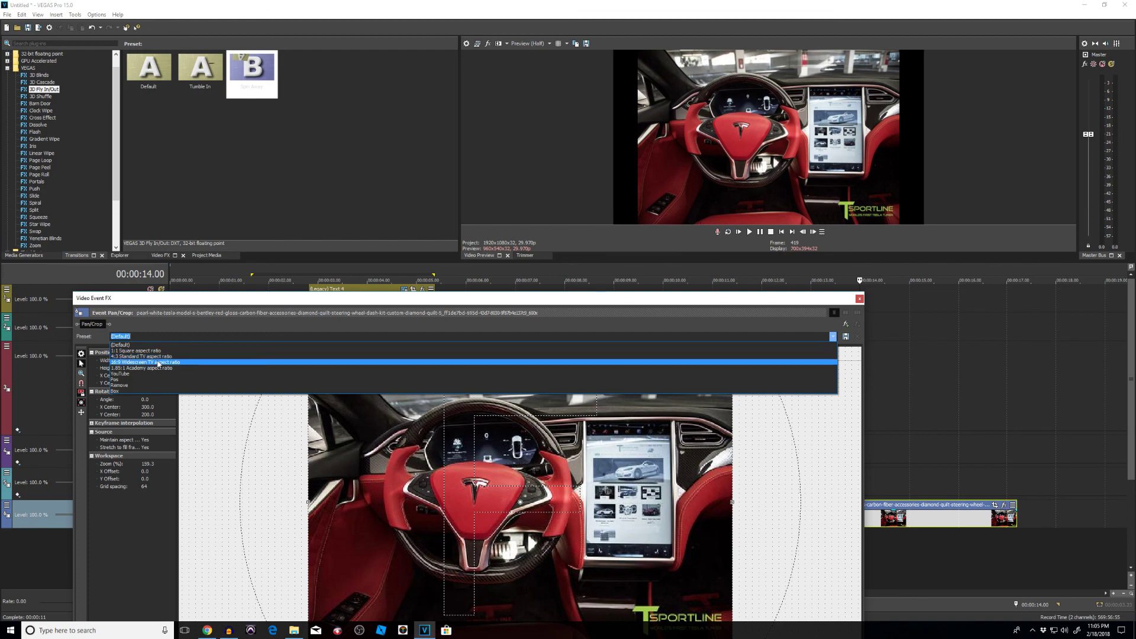
{"action": "left_click", "coordinate": [159, 364]}
{"action": "left_click", "coordinate": [860, 299]}
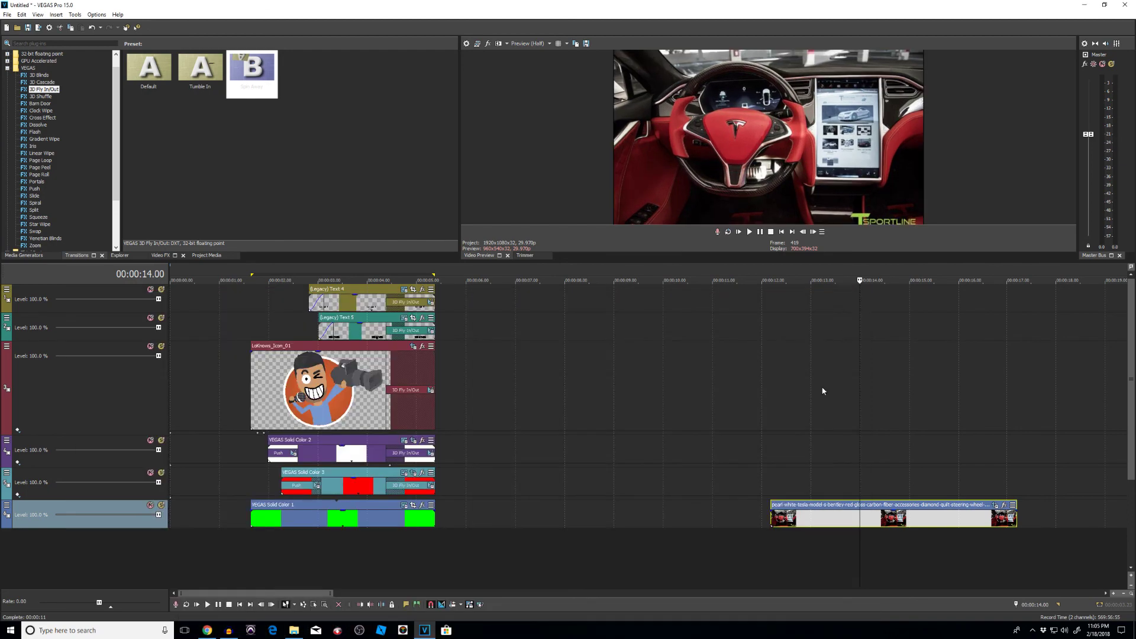
- Import the rendered lo3RD video from the desktop and place it on the top track, aligned with the start of the Tesla image
{"action": "left_click_drag", "start_coordinate": [828, 9], "coordinate": [891, 22]}
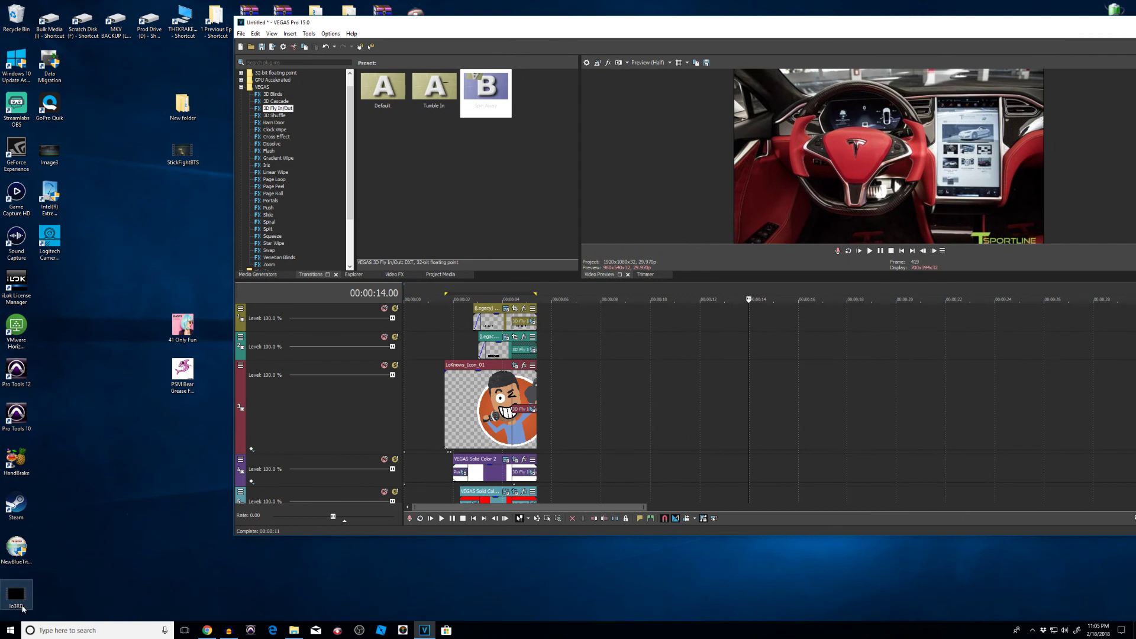
{"action": "left_click_drag", "start_coordinate": [19, 603], "coordinate": [836, 405]}
{"action": "double_click", "coordinate": [978, 22]}
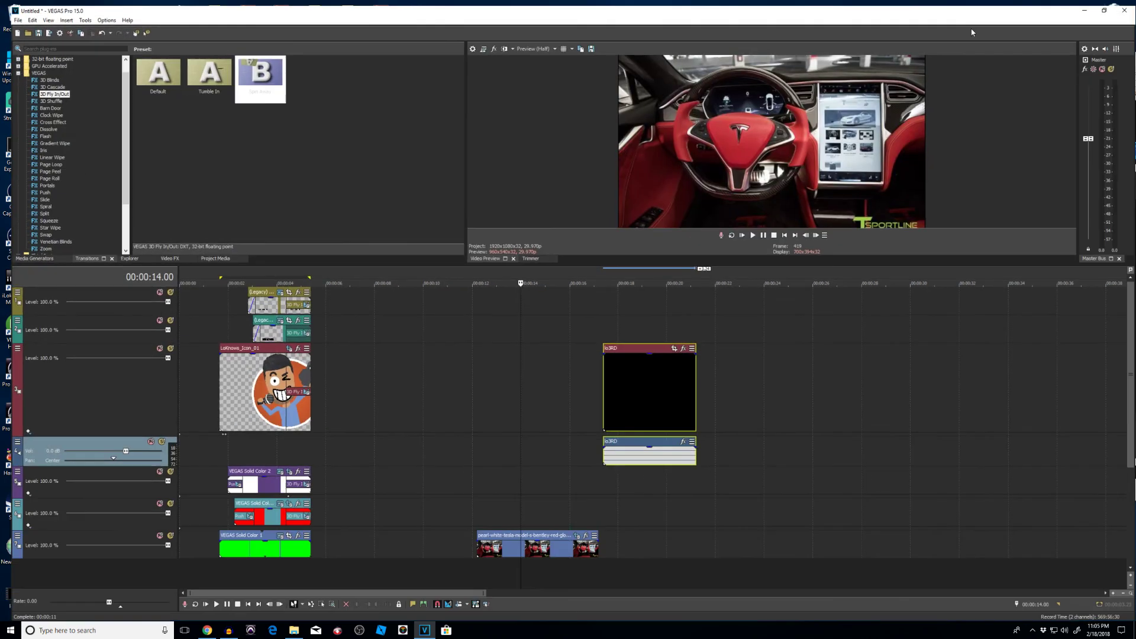
{"action": "left_click_drag", "start_coordinate": [636, 380], "coordinate": [507, 308]}
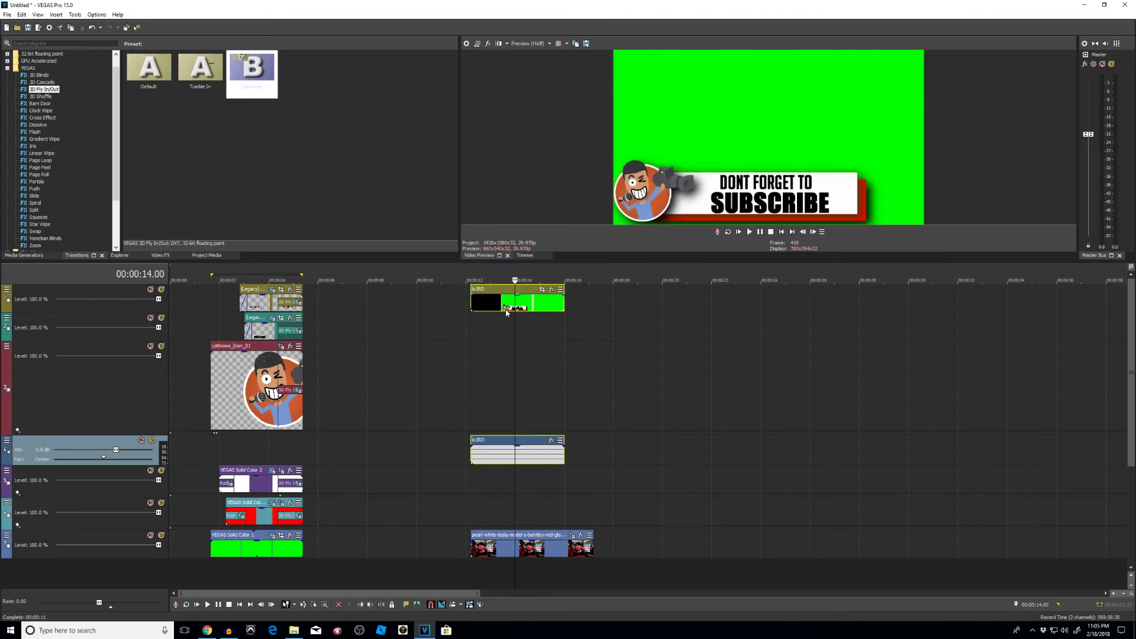
- Apply the VEGAS Chroma Keyer with the Green Screen preset to the lo3RD video event
{"action": "left_click", "coordinate": [489, 358]}
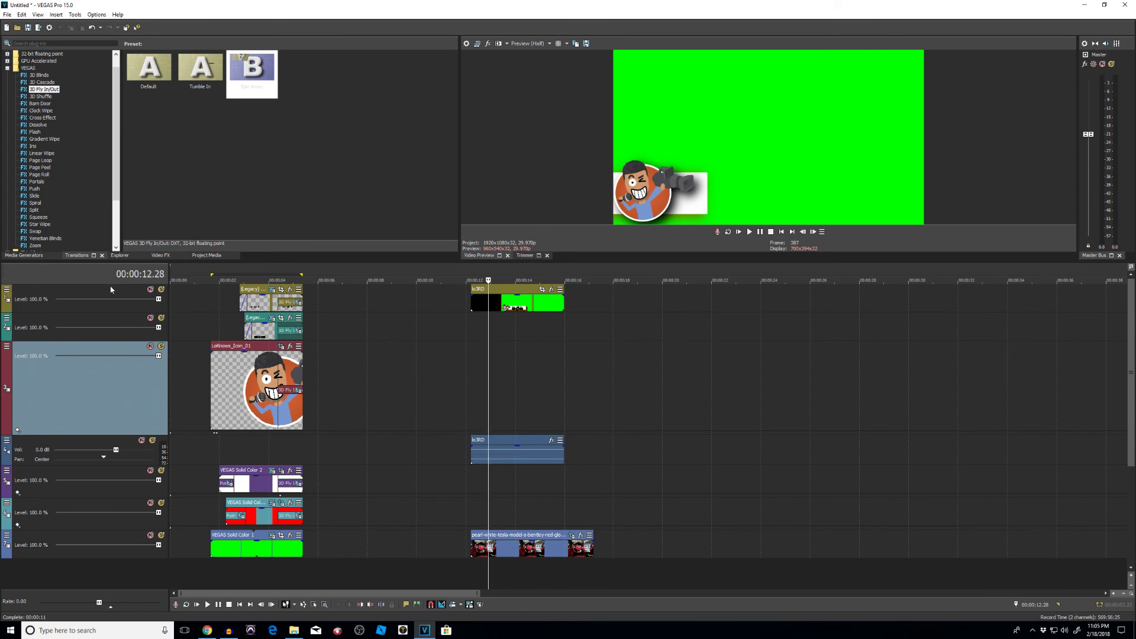
{"action": "left_click", "coordinate": [158, 258]}
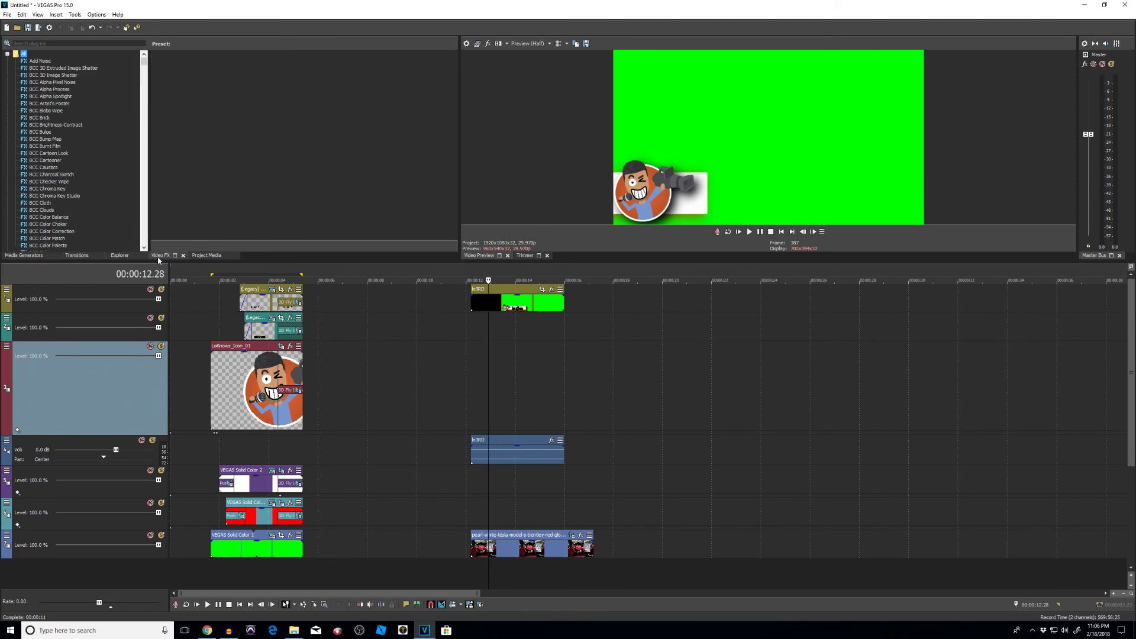
{"action": "left_click", "coordinate": [7, 53]}
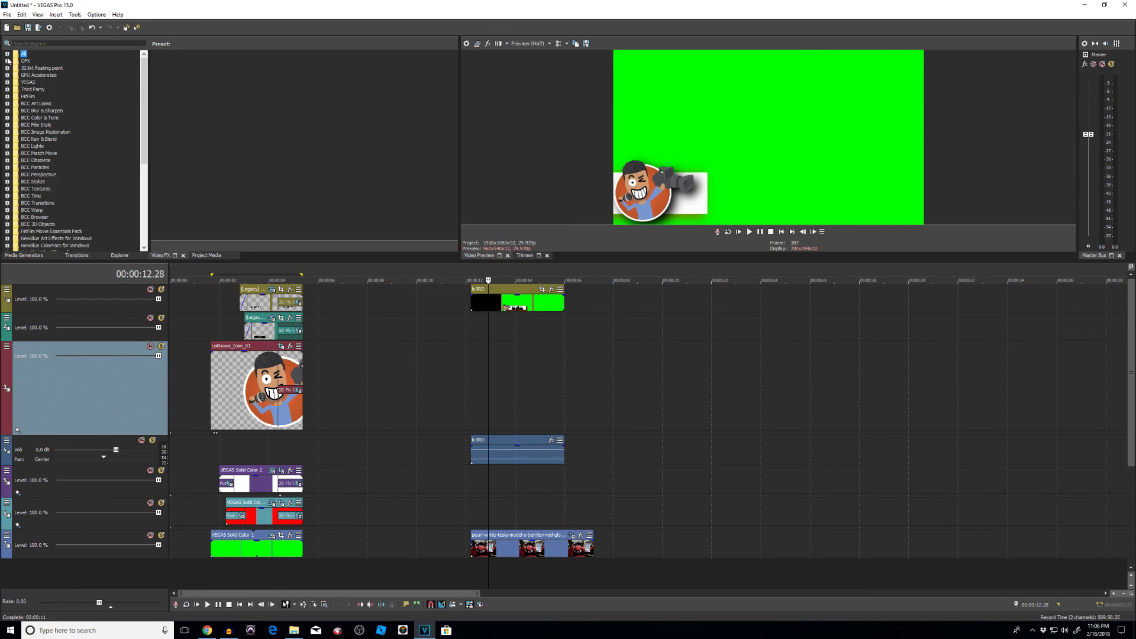
{"action": "left_click", "coordinate": [8, 82]}
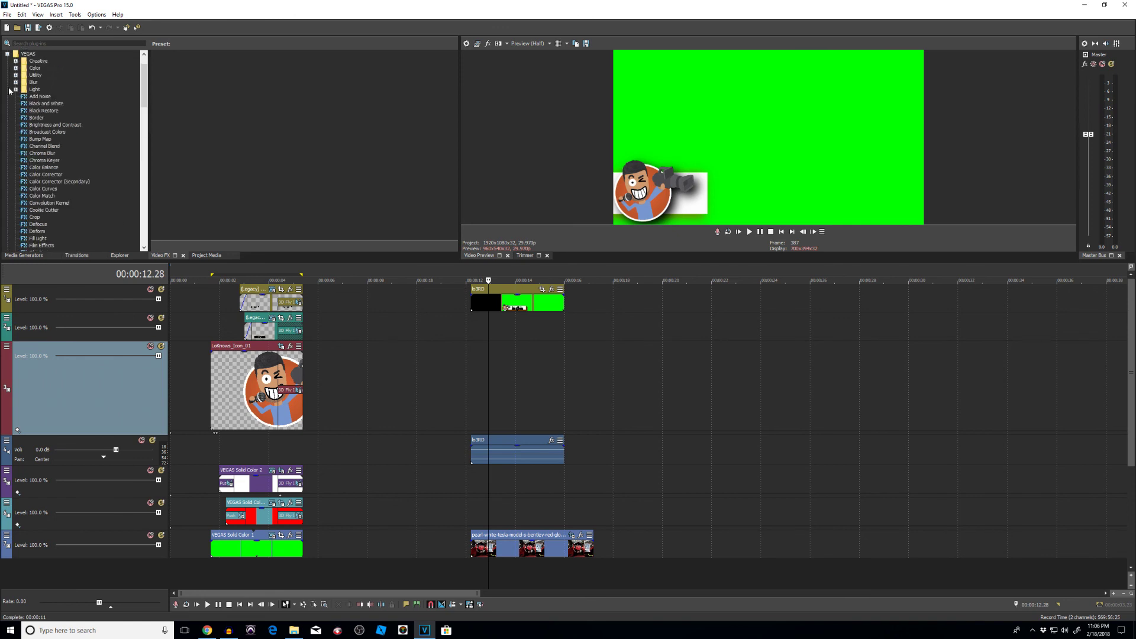
{"action": "left_click", "coordinate": [37, 161]}
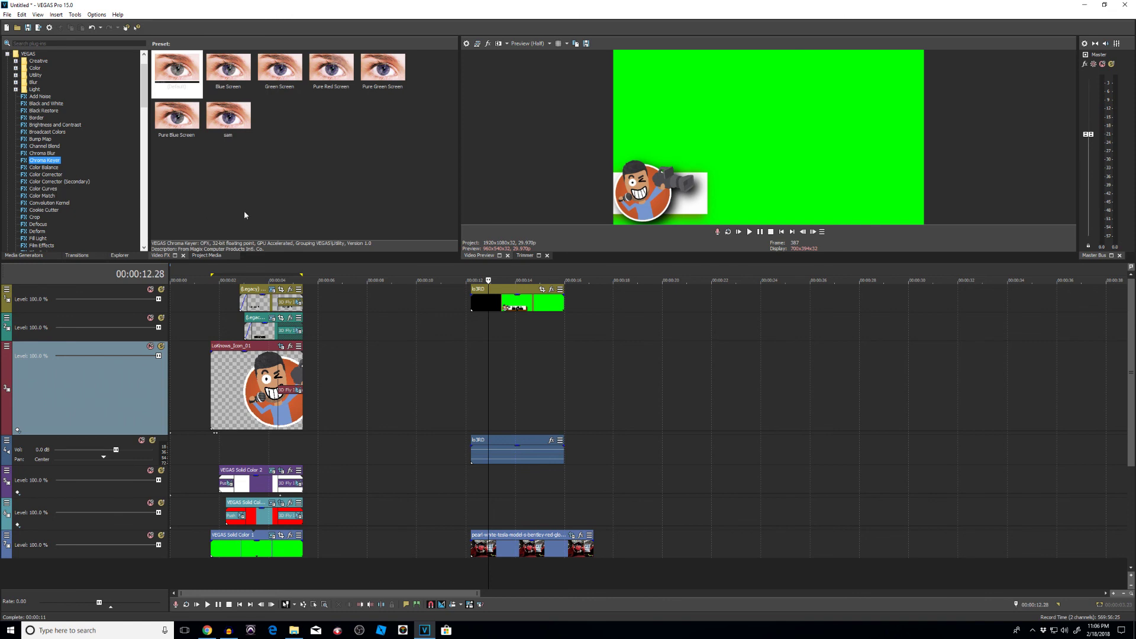
{"action": "left_click", "coordinate": [280, 84]}
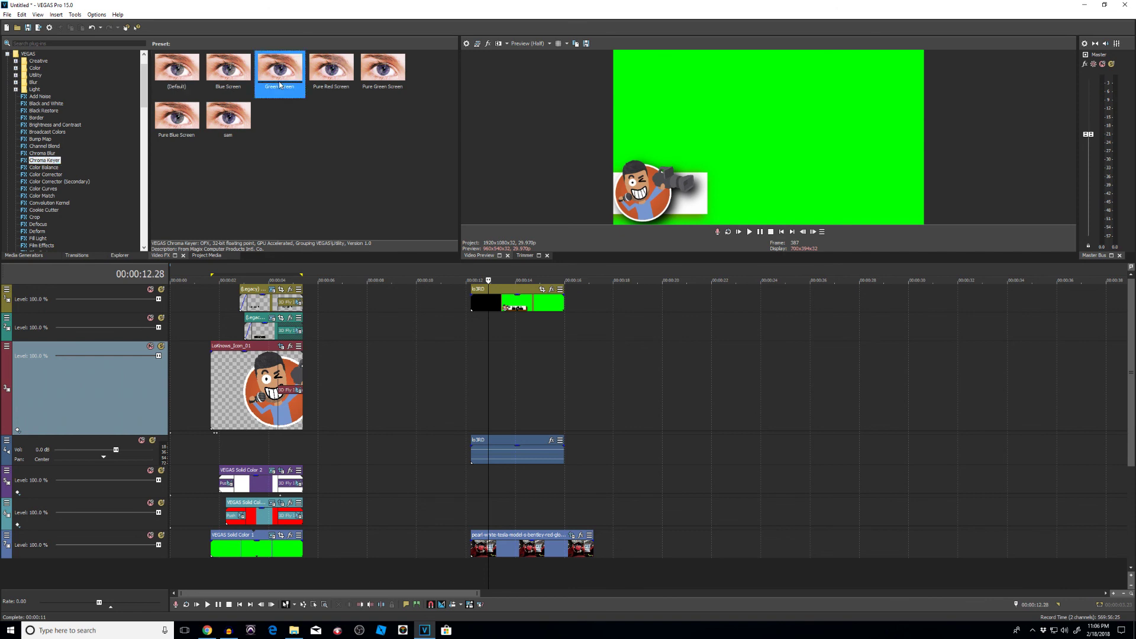
{"action": "left_click_drag", "start_coordinate": [279, 80], "coordinate": [539, 302]}
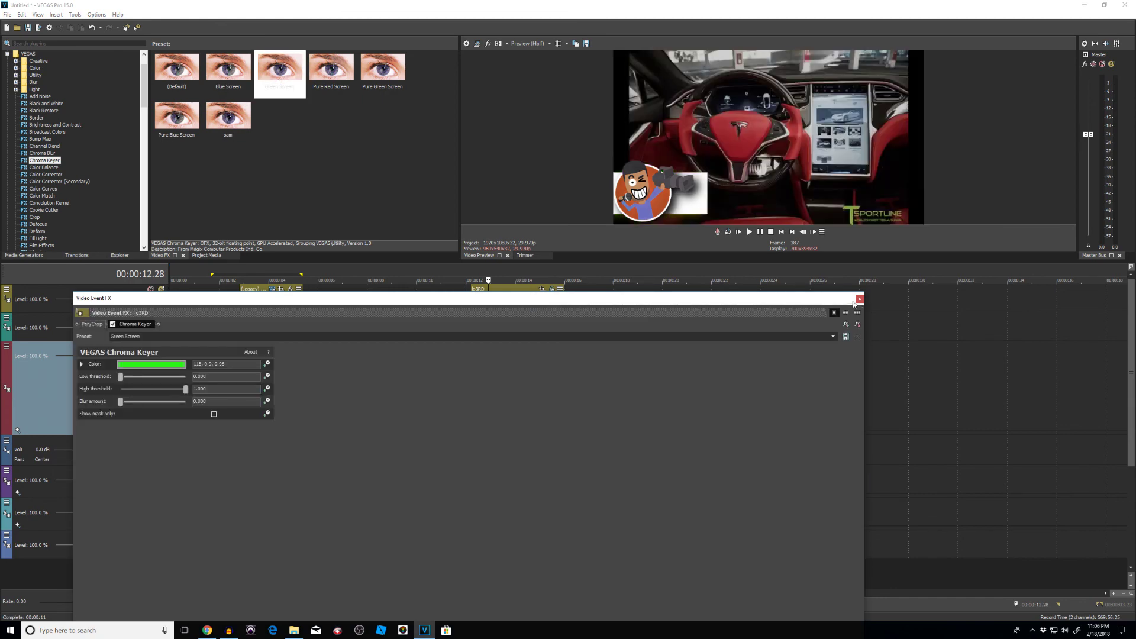
{"action": "left_click", "coordinate": [859, 299]}
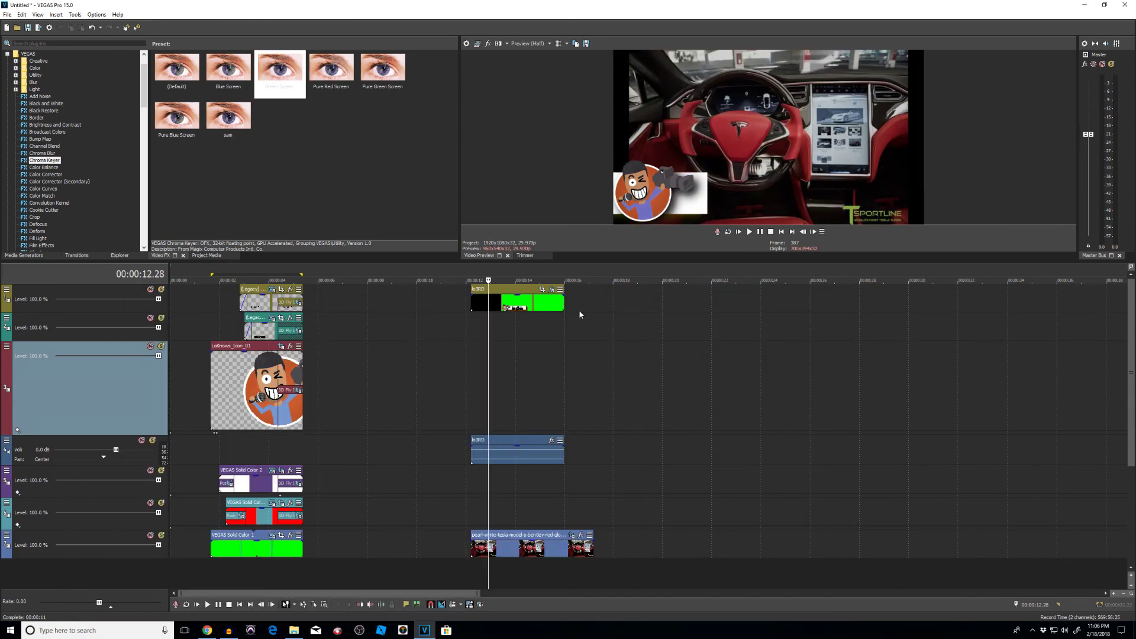
- Play the keyed lower third over the Tesla image from the start of the clip to check the composite
{"action": "left_click", "coordinate": [466, 355]}
{"action": "key", "text": "space"}
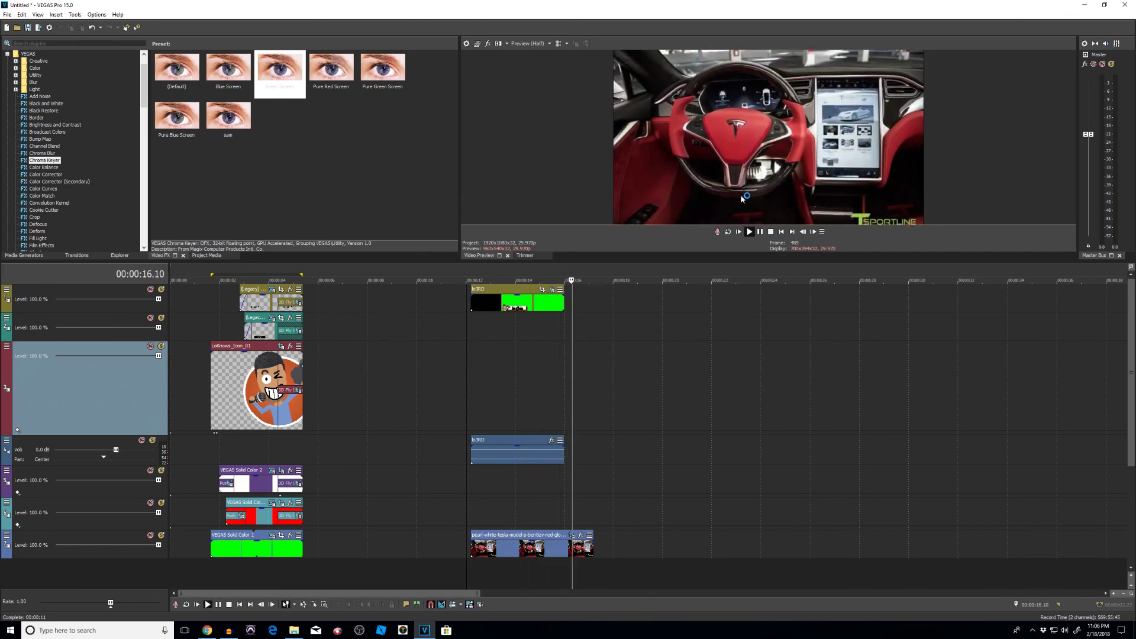
{"action": "left_click", "coordinate": [474, 365]}
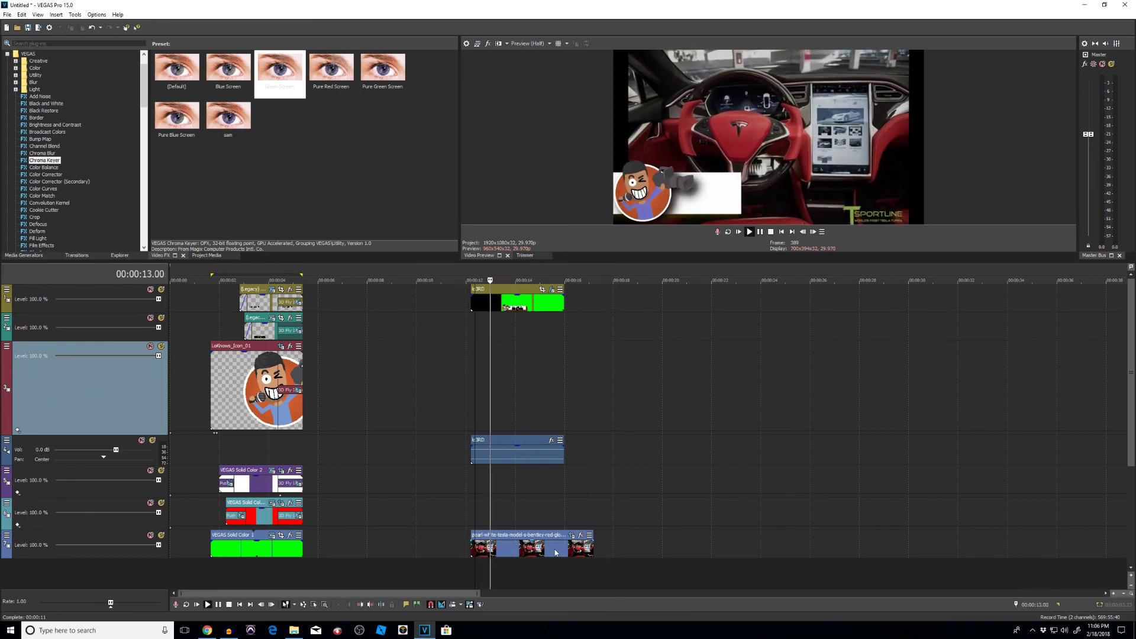
{"action": "key", "text": "space"}
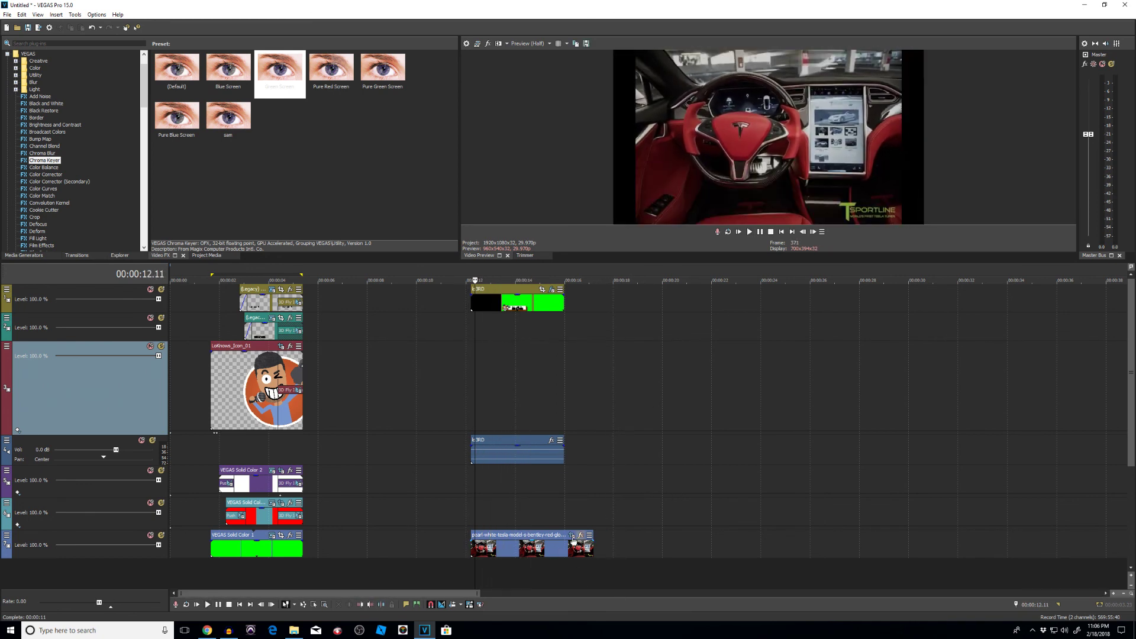
- In the Tesla image's pan/crop settings, turn off Sync Cursor, return to the first keyframe and delete the later position keyframe
{"action": "left_click", "coordinate": [572, 535]}
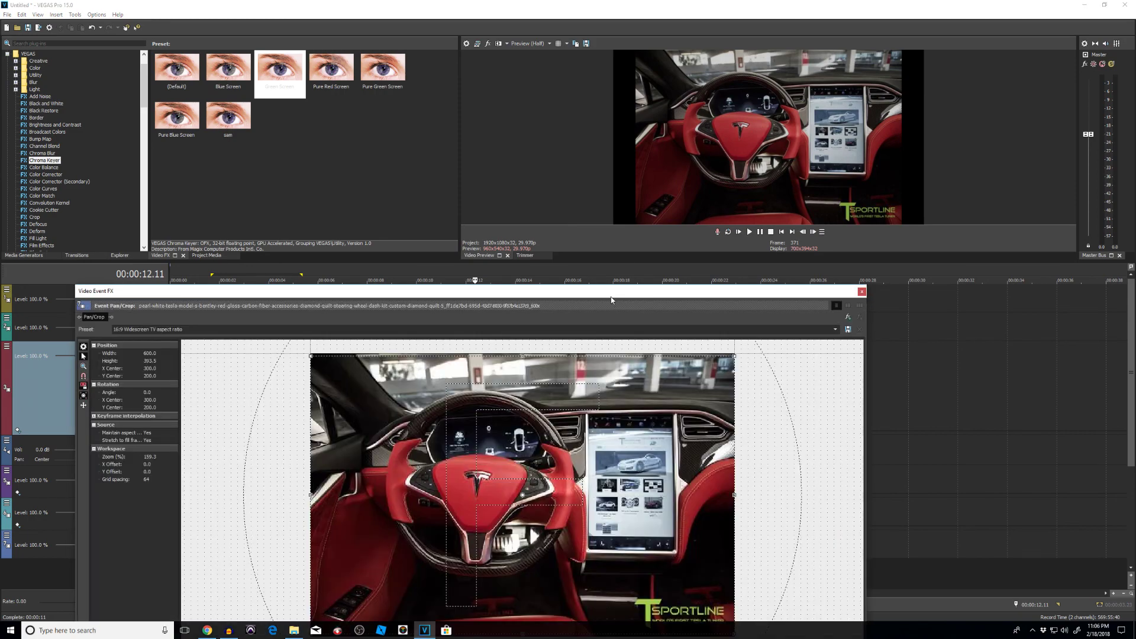
{"action": "left_click_drag", "start_coordinate": [608, 303], "coordinate": [672, 18]}
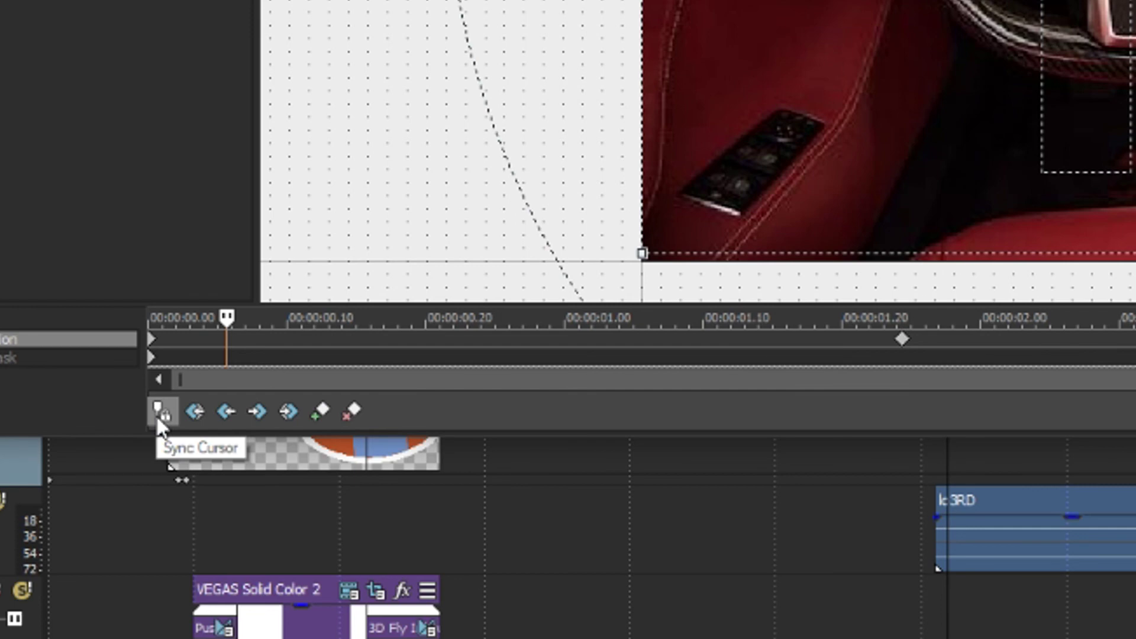
{"action": "left_click", "coordinate": [161, 421]}
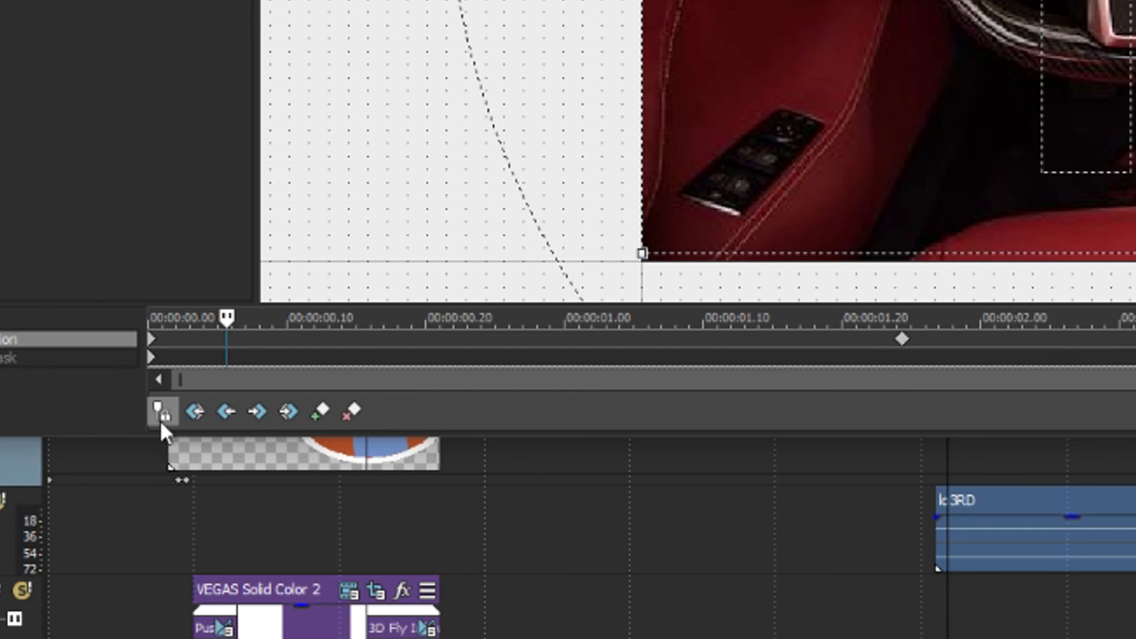
{"action": "left_click", "coordinate": [152, 354]}
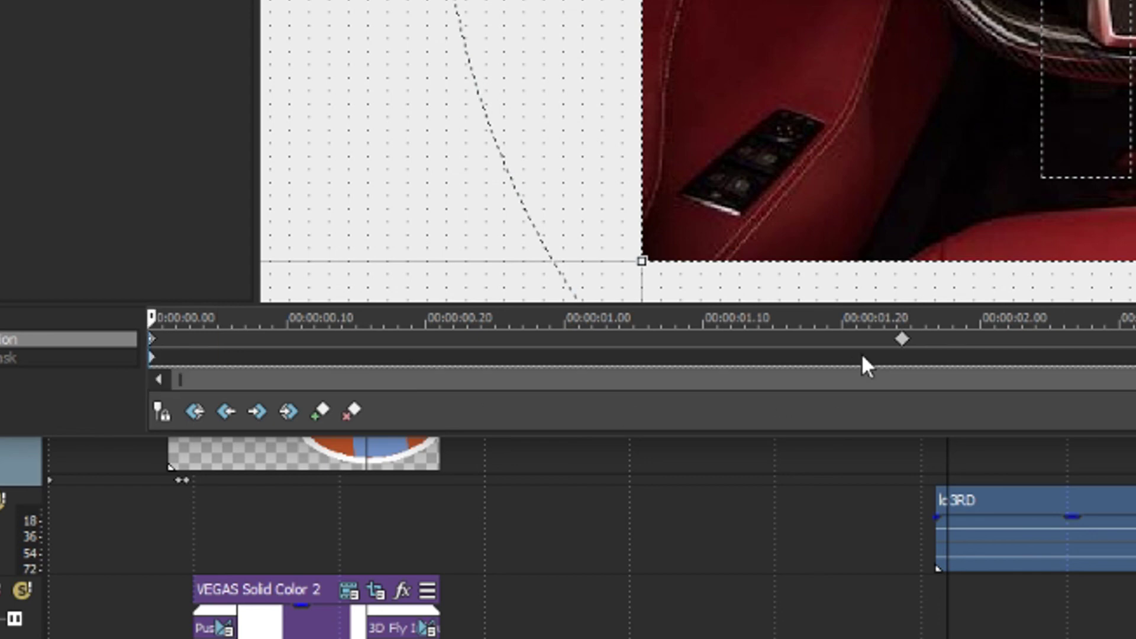
{"action": "right_click", "coordinate": [903, 341]}
{"action": "left_click", "coordinate": [978, 456]}
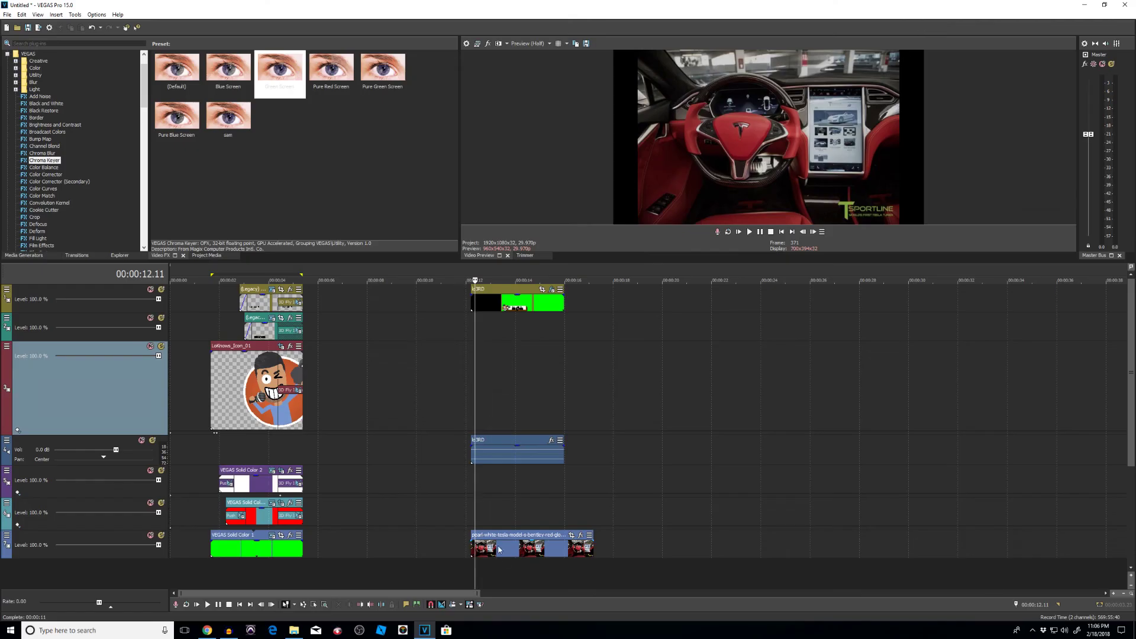
- Play the lower third over the Tesla image from the start to check the framing without the extra keyframe
{"action": "left_click", "coordinate": [510, 551]}
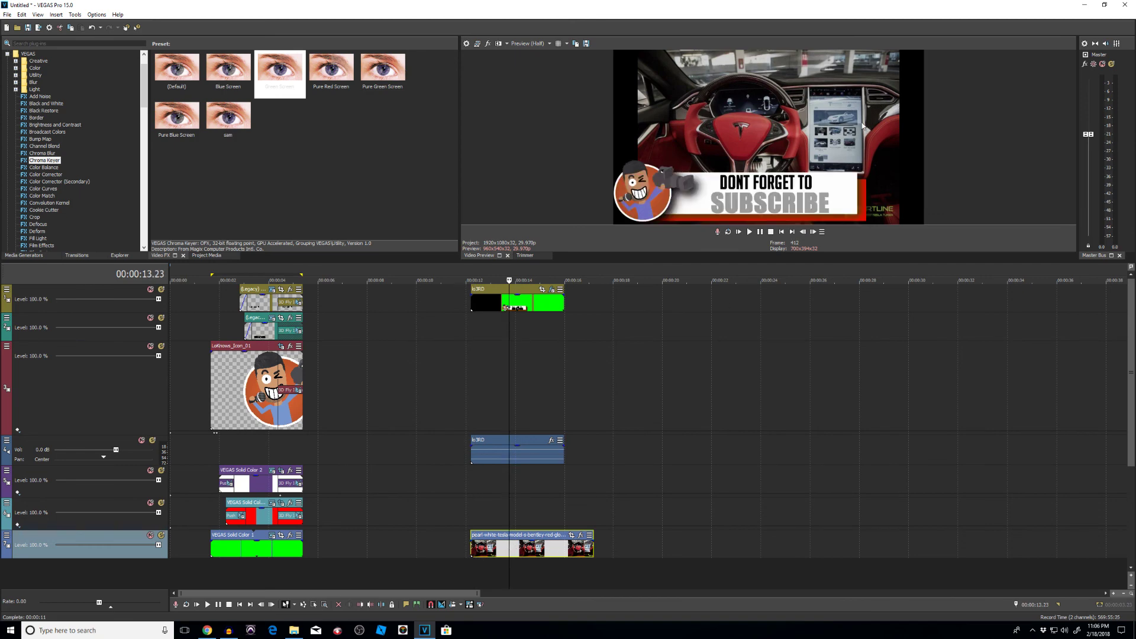
{"action": "left_click", "coordinate": [466, 508]}
{"action": "key", "text": "space"}
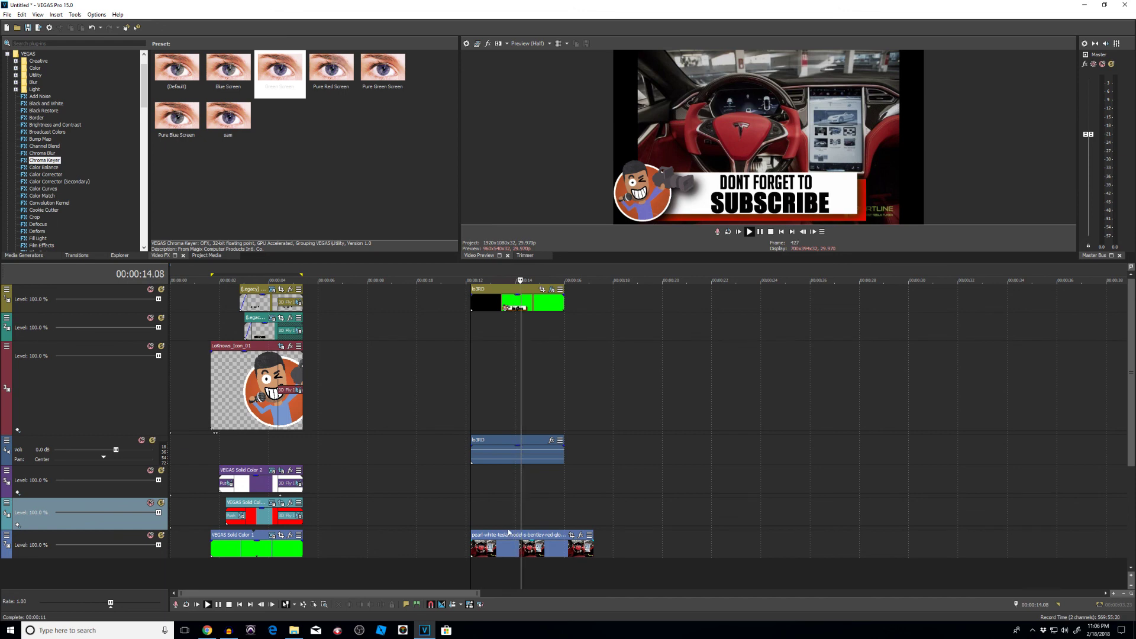
- Apply the 16:9 Widescreen TV aspect ratio preset at the first pan/crop keyframe of the Tesla image
{"action": "left_click", "coordinate": [580, 535]}
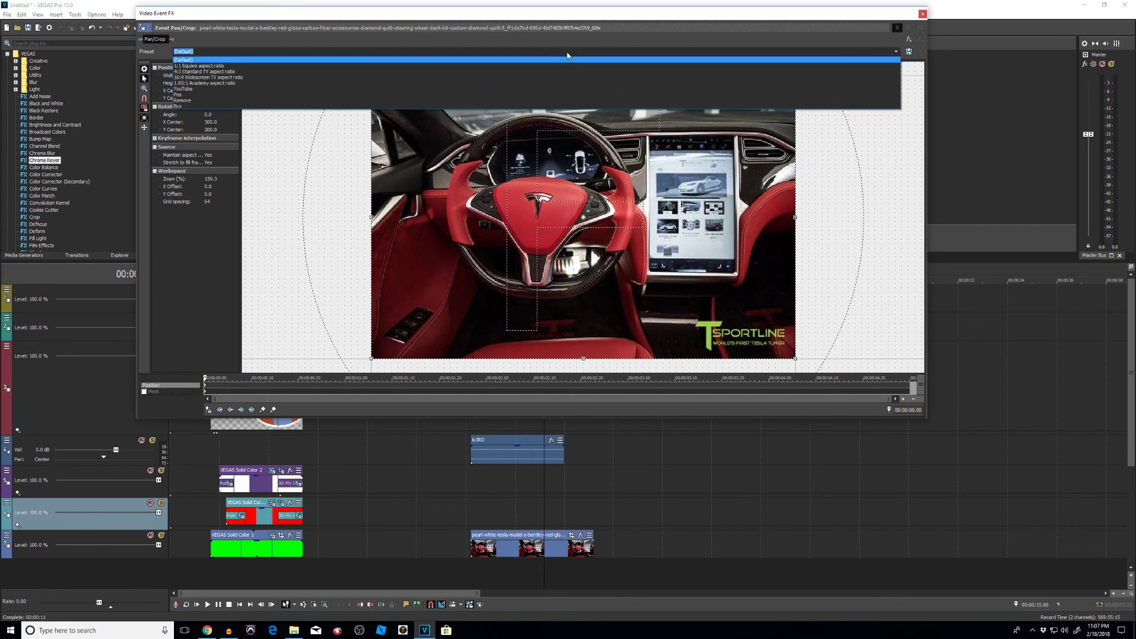
{"action": "left_click", "coordinate": [231, 77]}
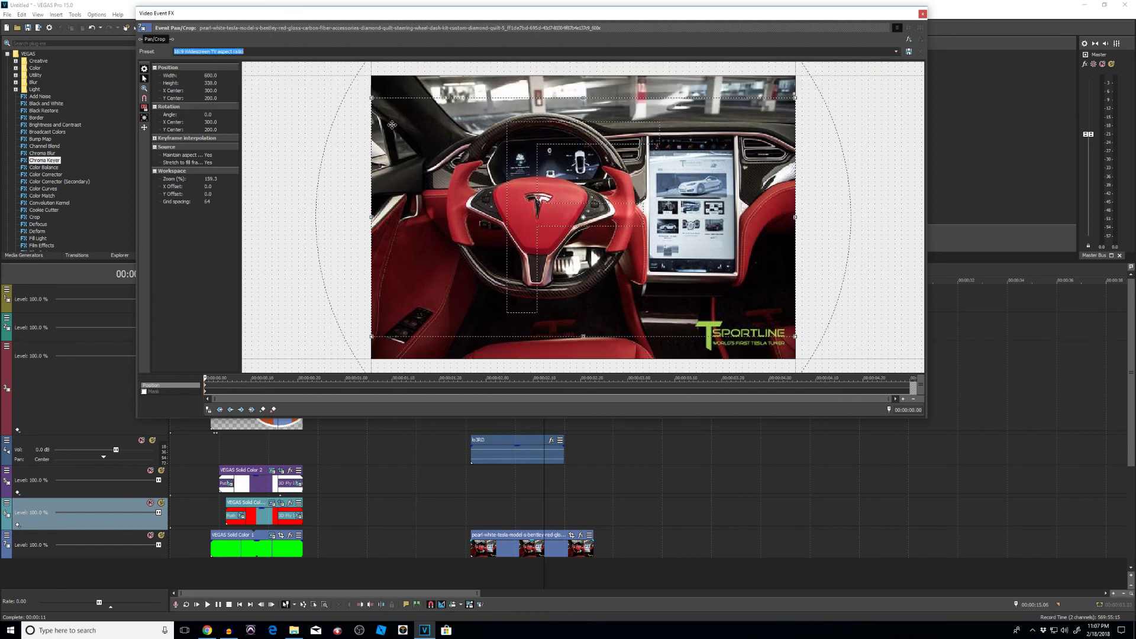
{"action": "left_click", "coordinate": [922, 14]}
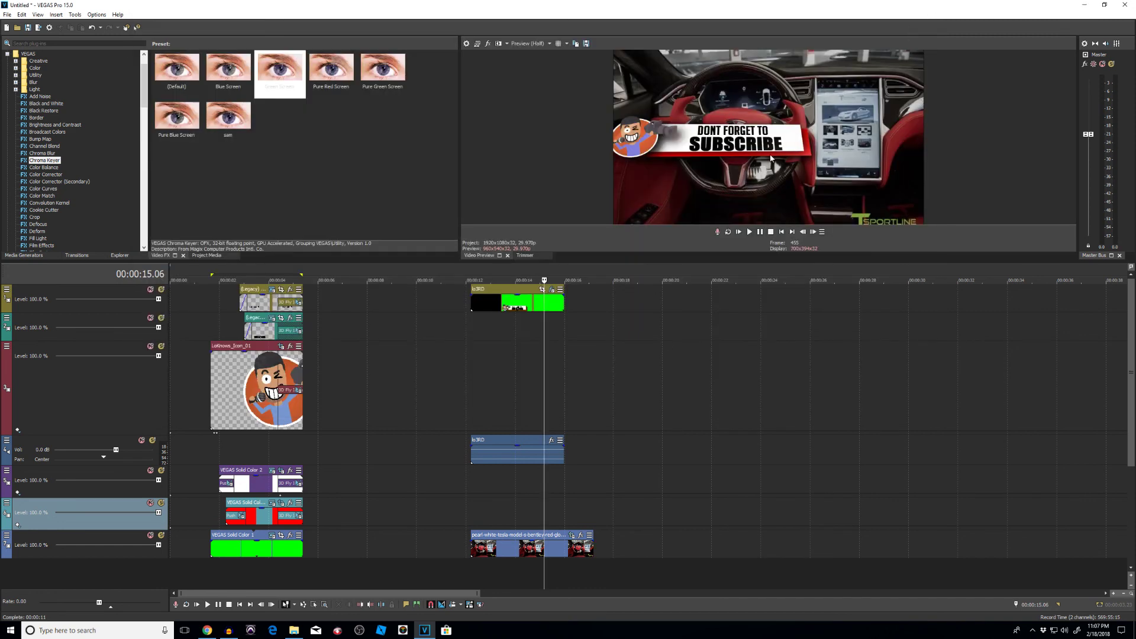
- Replay the finished lower third over the full-frame Tesla image from the beginning of the composite
{"action": "left_click", "coordinate": [471, 515]}
{"action": "key", "text": "space"}
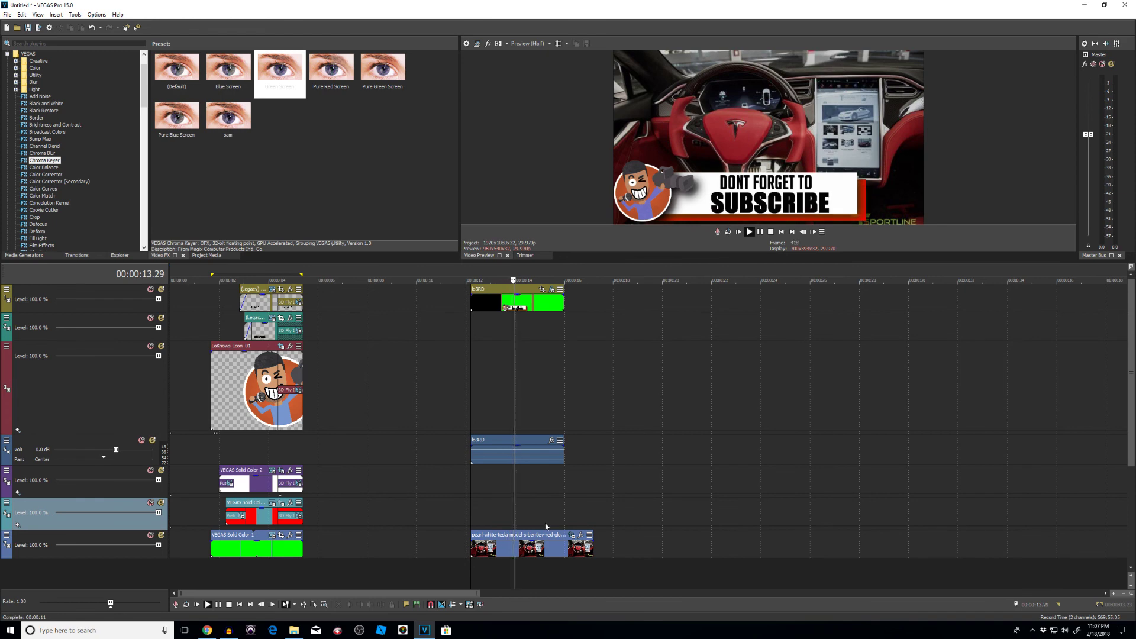
{"action": "scroll", "coordinate": [535, 449], "scroll_direction": "up", "scroll_amount": 3}
{"action": "left_click", "coordinate": [541, 367]}
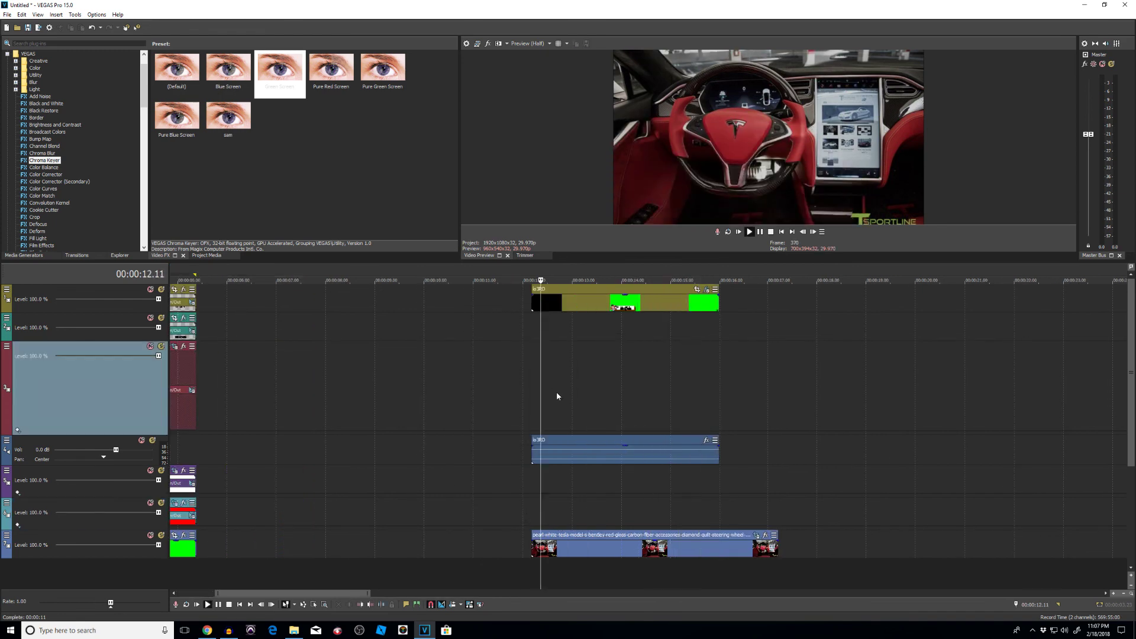
- Play and shuttle backward and forward through the opening of the keyed lower third over the Tesla image to inspect the first frames
{"action": "key", "text": "space"}
{"action": "scroll", "coordinate": [629, 434], "scroll_direction": "up", "scroll_amount": 2}
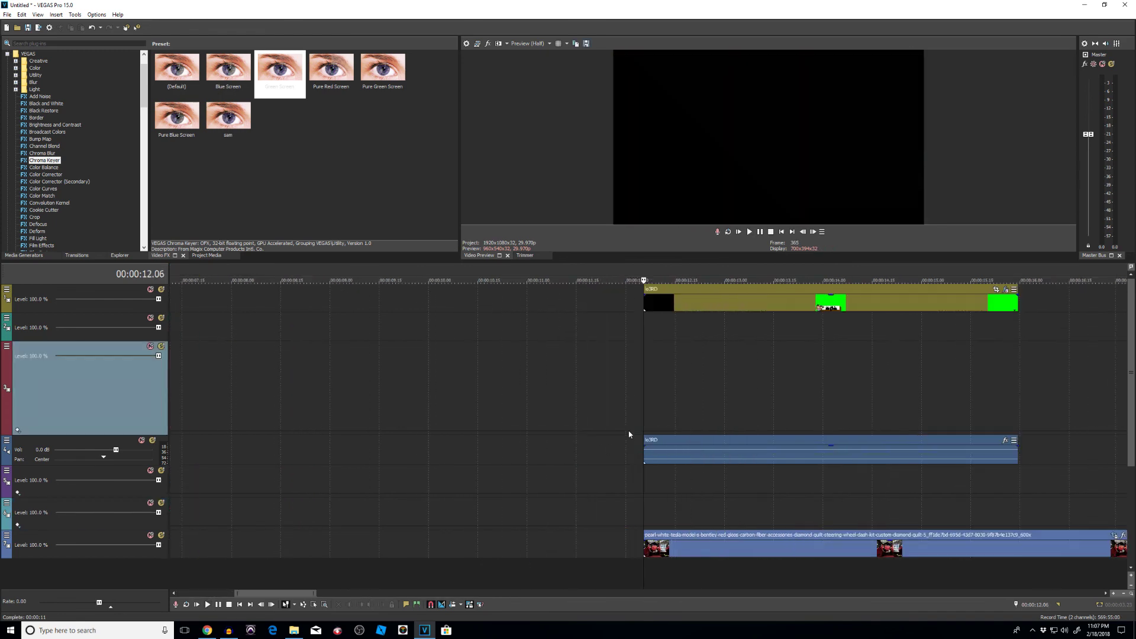
{"action": "key", "text": "space"}
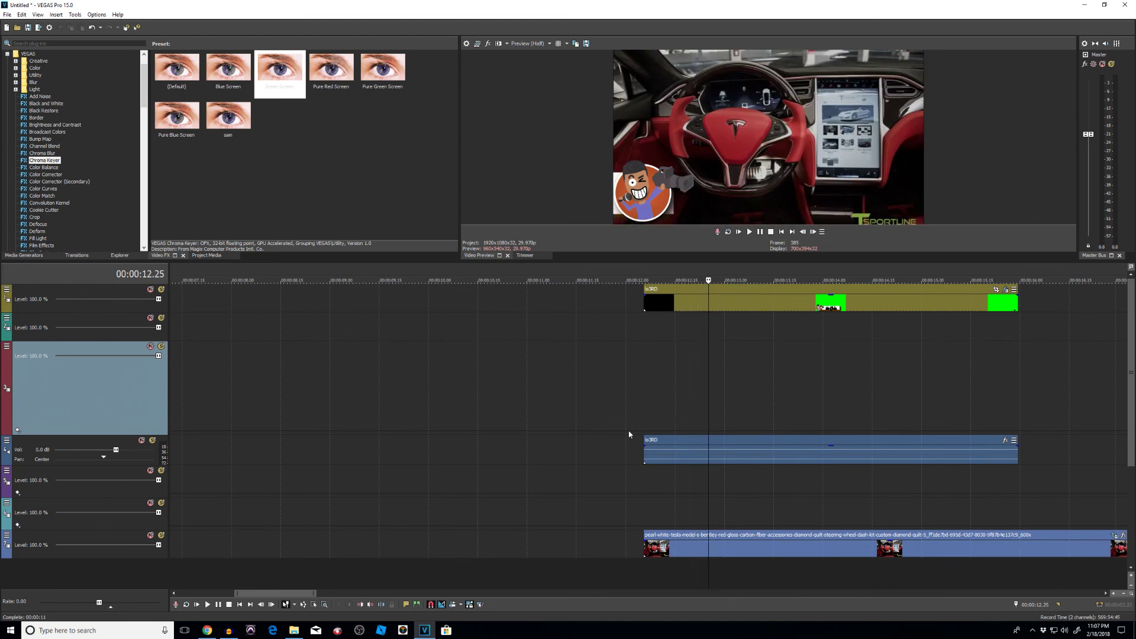
{"action": "key", "text": "j"}
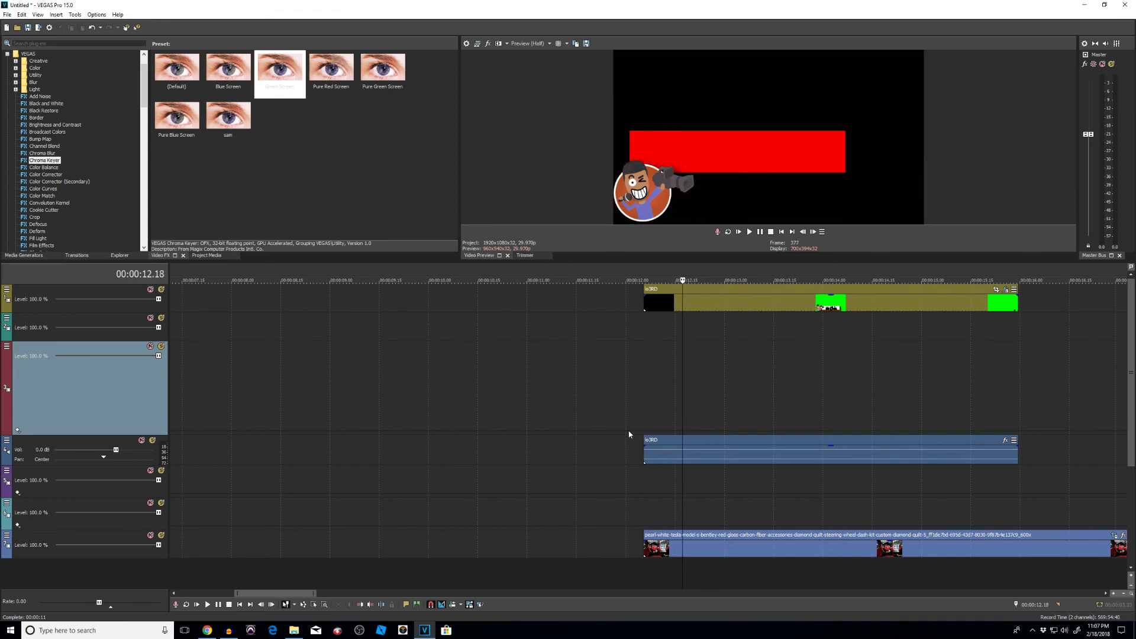
{"action": "key", "text": "l"}
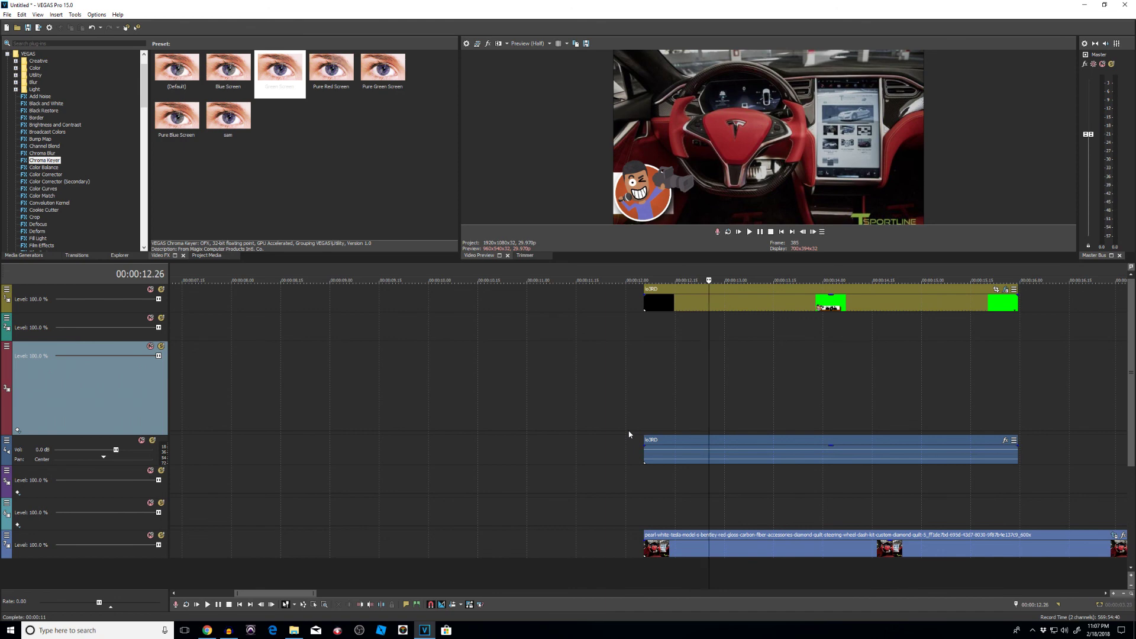
{"action": "scroll", "coordinate": [668, 469], "scroll_direction": "down", "scroll_amount": 8}
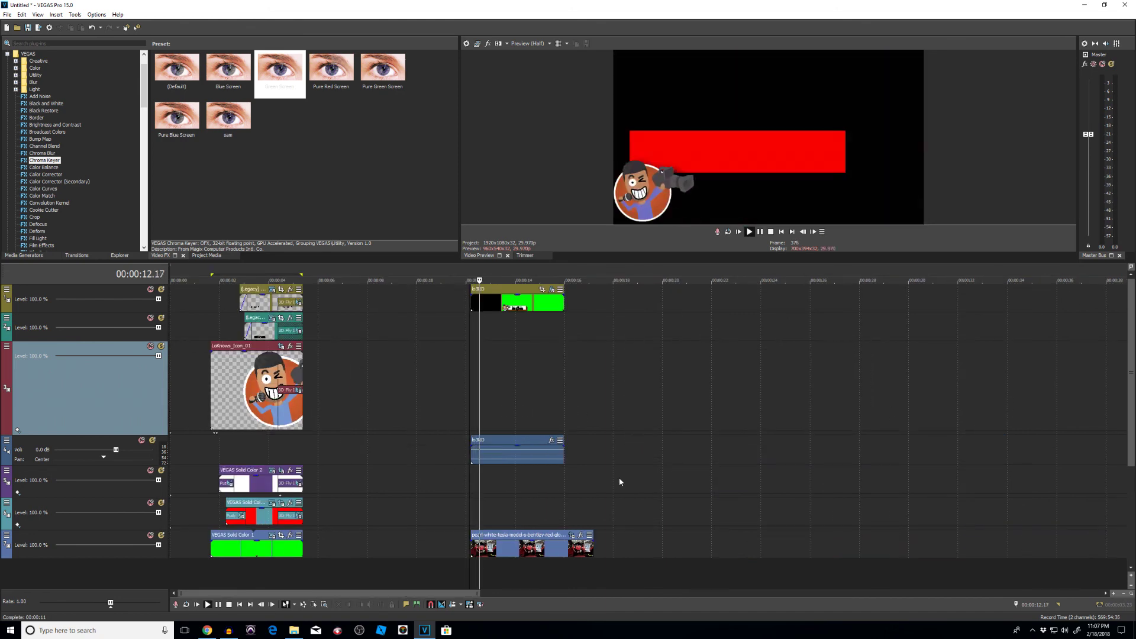
- Play the original lower-third build from its start, and replay the keyed composite over the Tesla image to compare them
{"action": "left_click", "coordinate": [212, 449]}
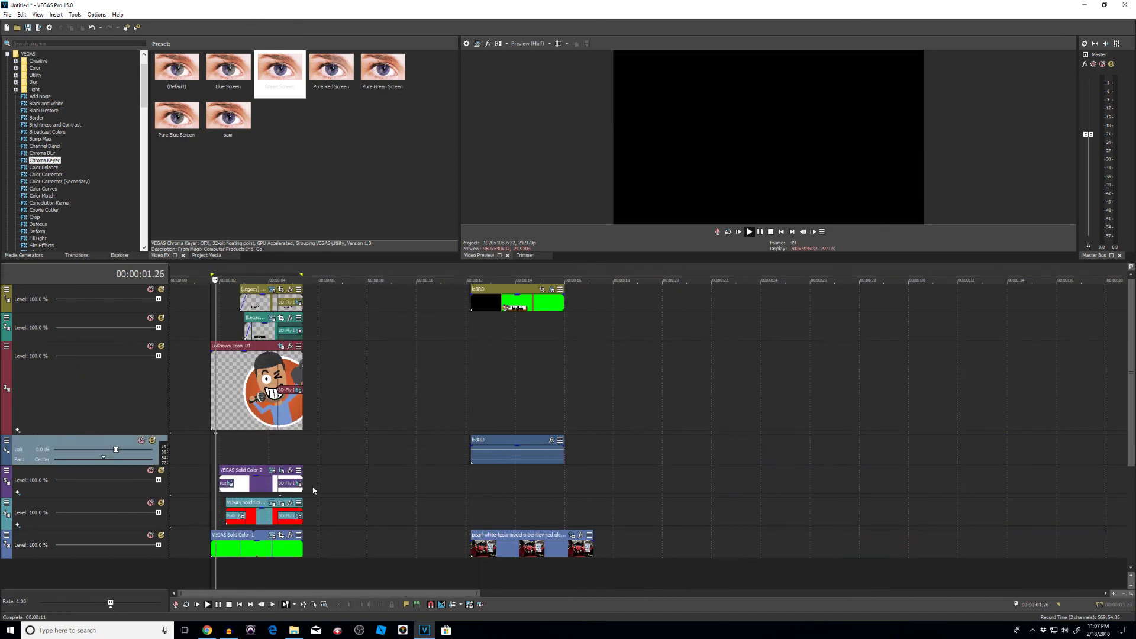
{"action": "key", "text": "space"}
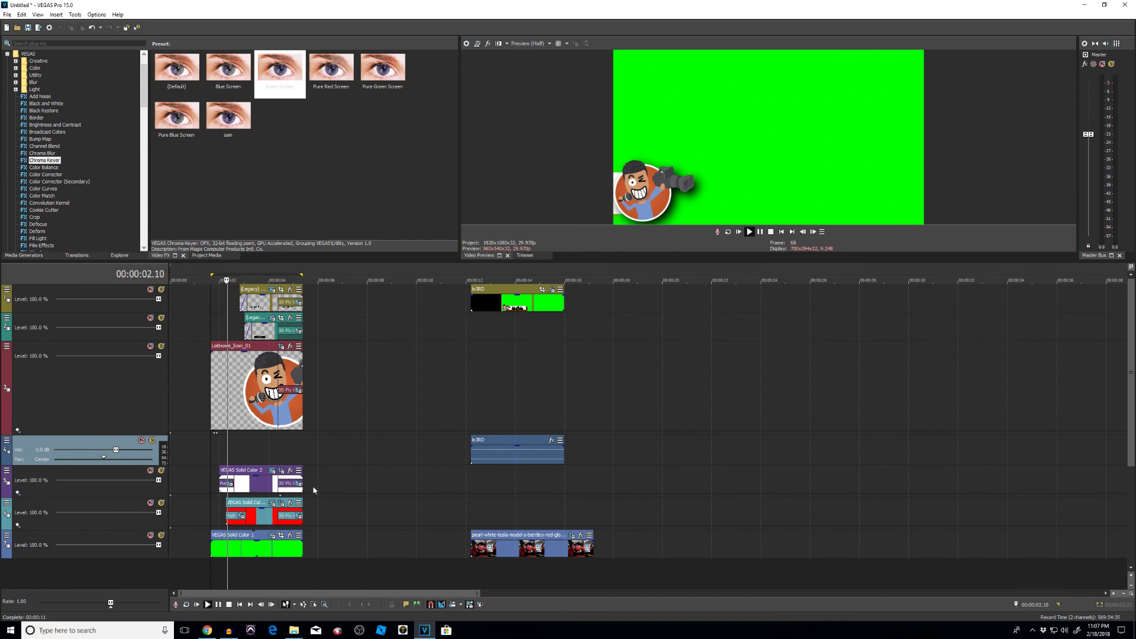
{"action": "scroll", "coordinate": [437, 535], "scroll_direction": "down", "scroll_amount": 2}
{"action": "left_click", "coordinate": [383, 515]}
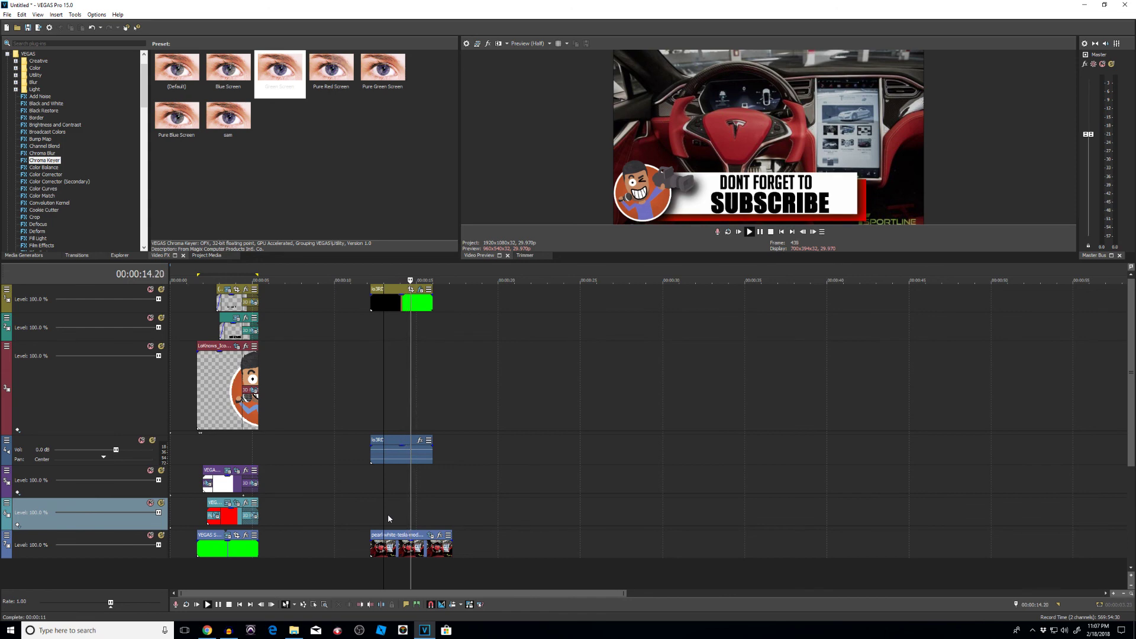
{"action": "key", "text": "space"}
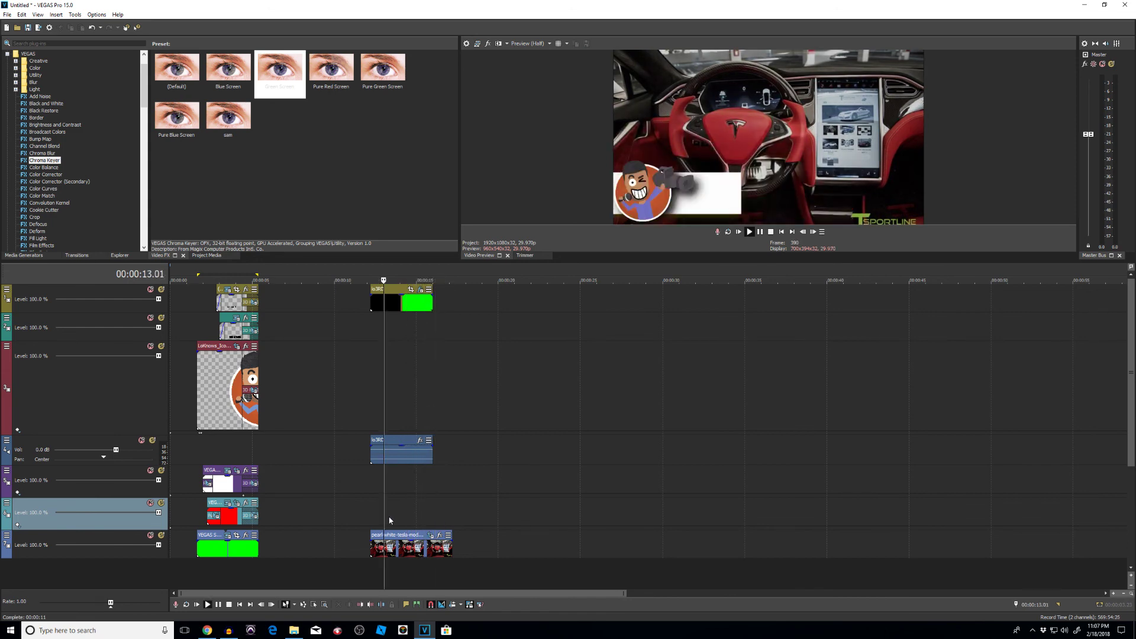
{"action": "key", "text": "space"}
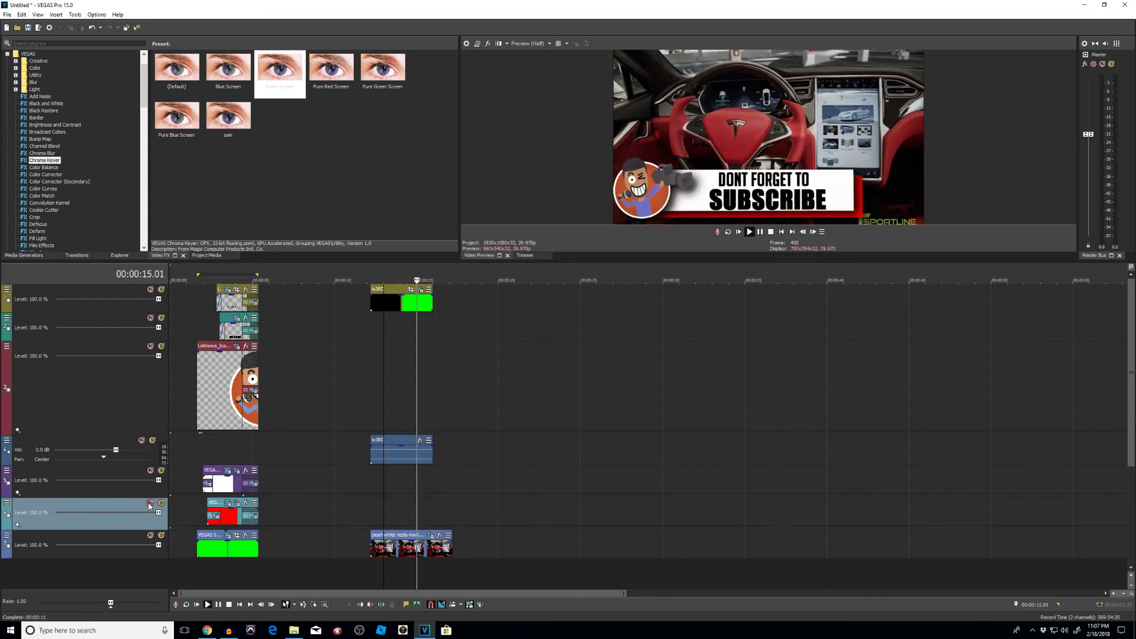
- Mute the red solid color track and replay the composite over the Tesla image from its start
{"action": "left_click", "coordinate": [366, 359]}
{"action": "key", "text": "space"}
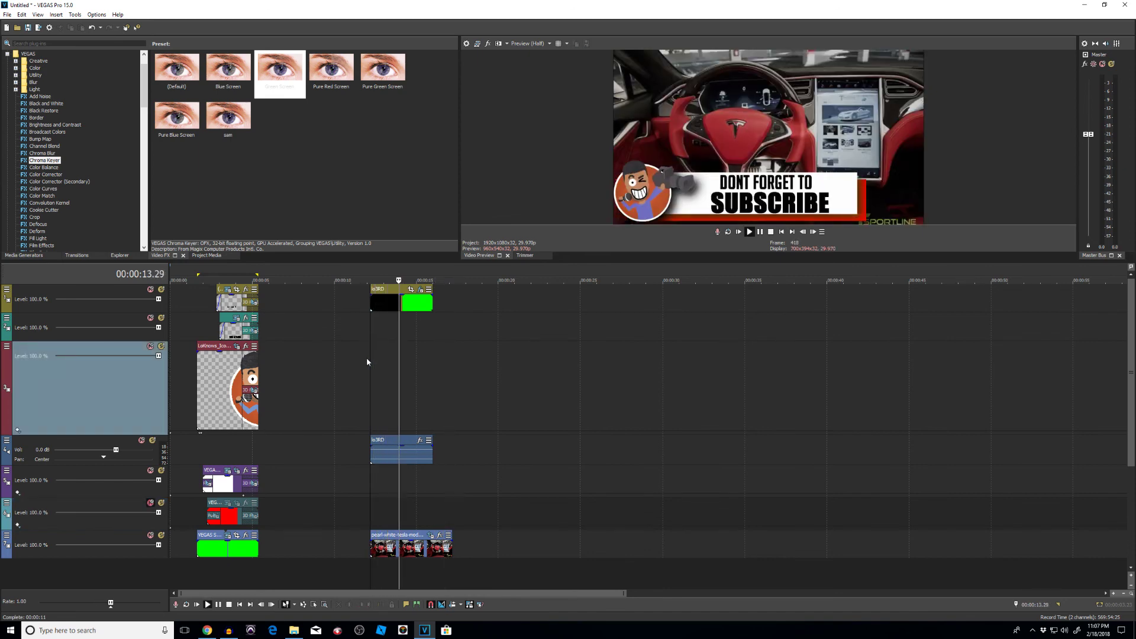
{"action": "left_click", "coordinate": [394, 459]}
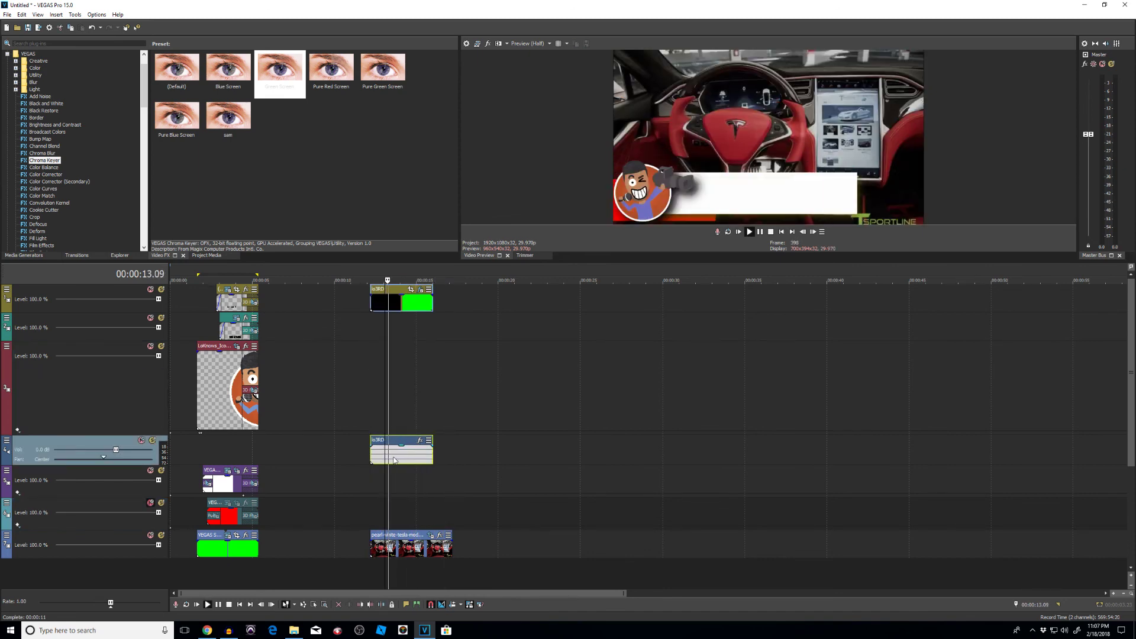
- Shrink the editor window to expose the desktop and open the rendered lo3RD video in the media player
{"action": "double_click", "coordinate": [513, 5]}
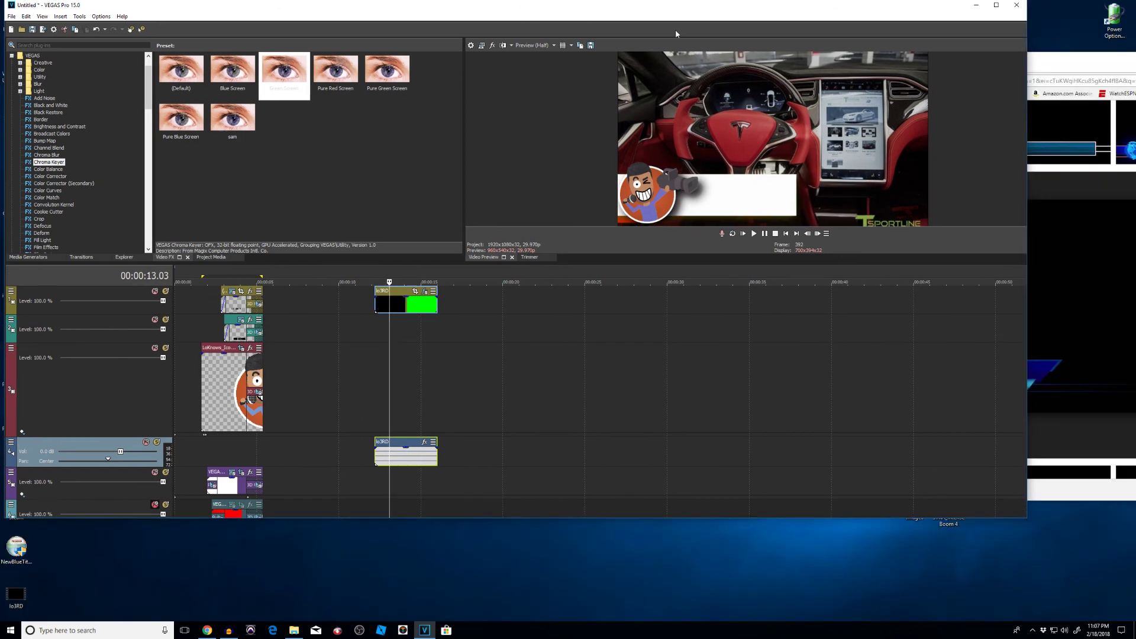
{"action": "double_click", "coordinate": [16, 594]}
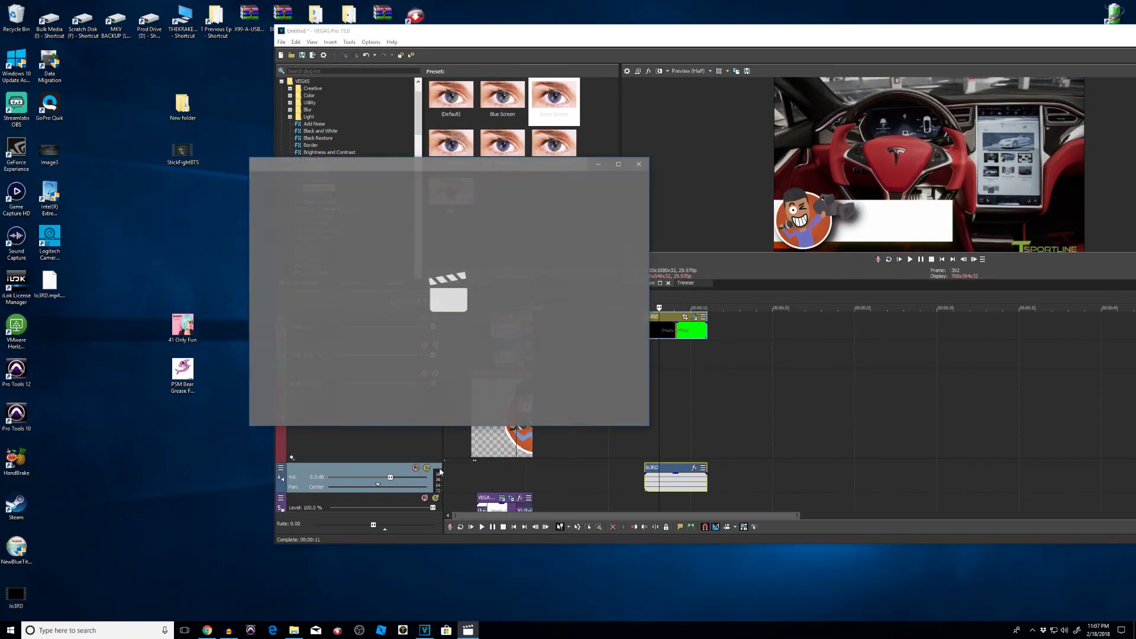